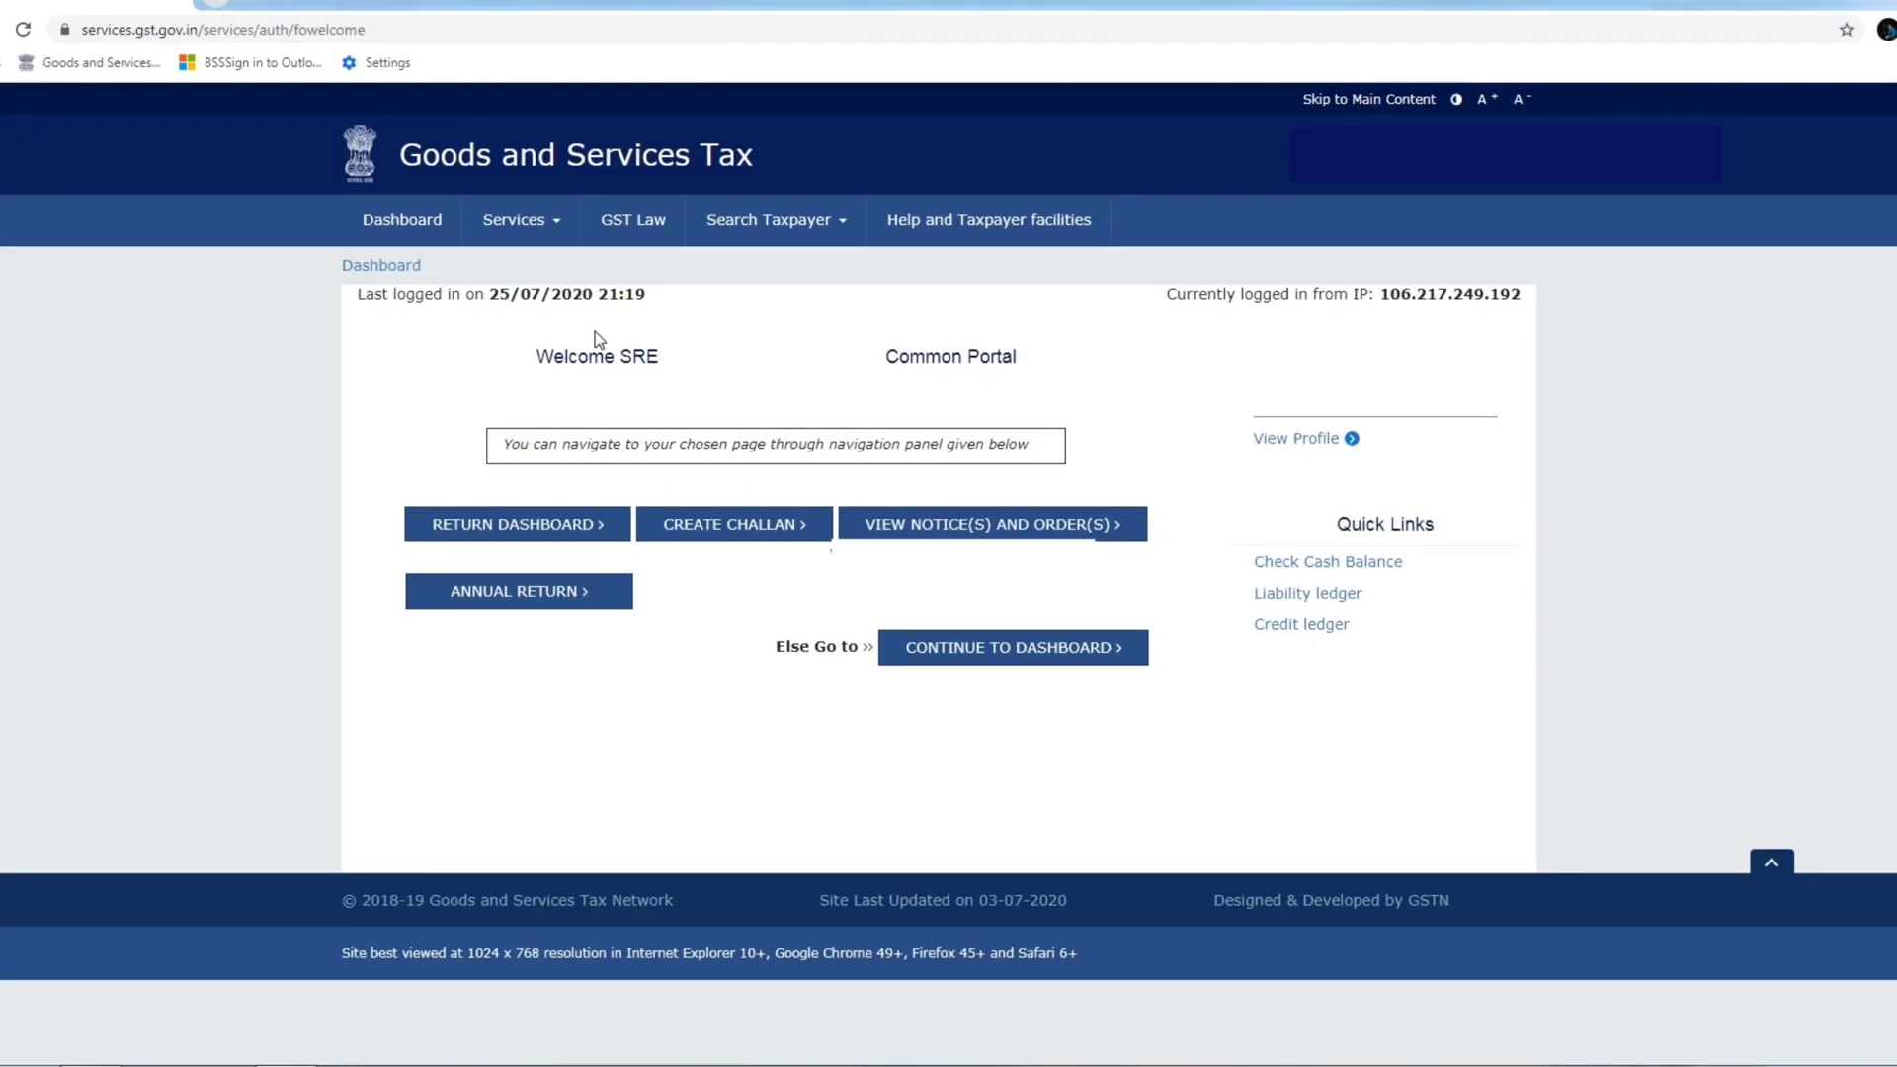
Go to Services > Returns > Annual Return to reach the File Annual Returns page.
click(509, 229)
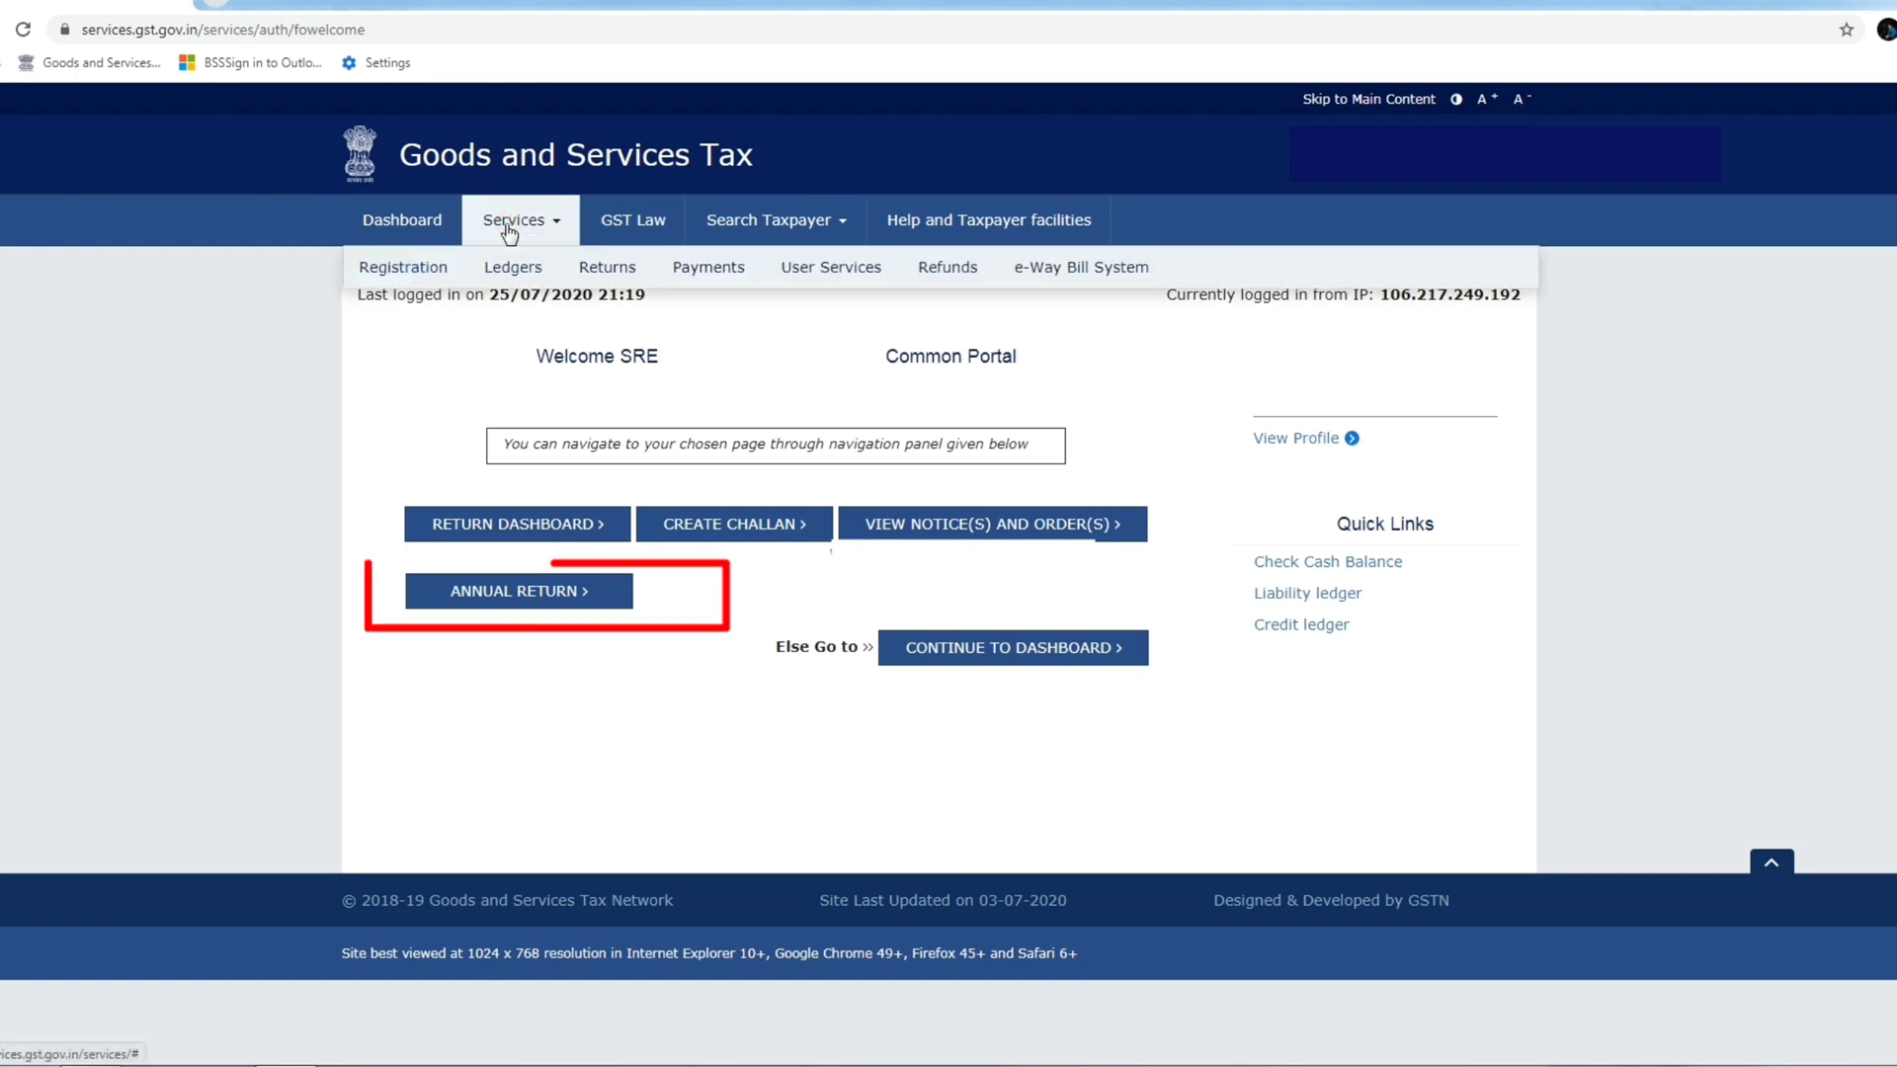
mouse_move(598, 279)
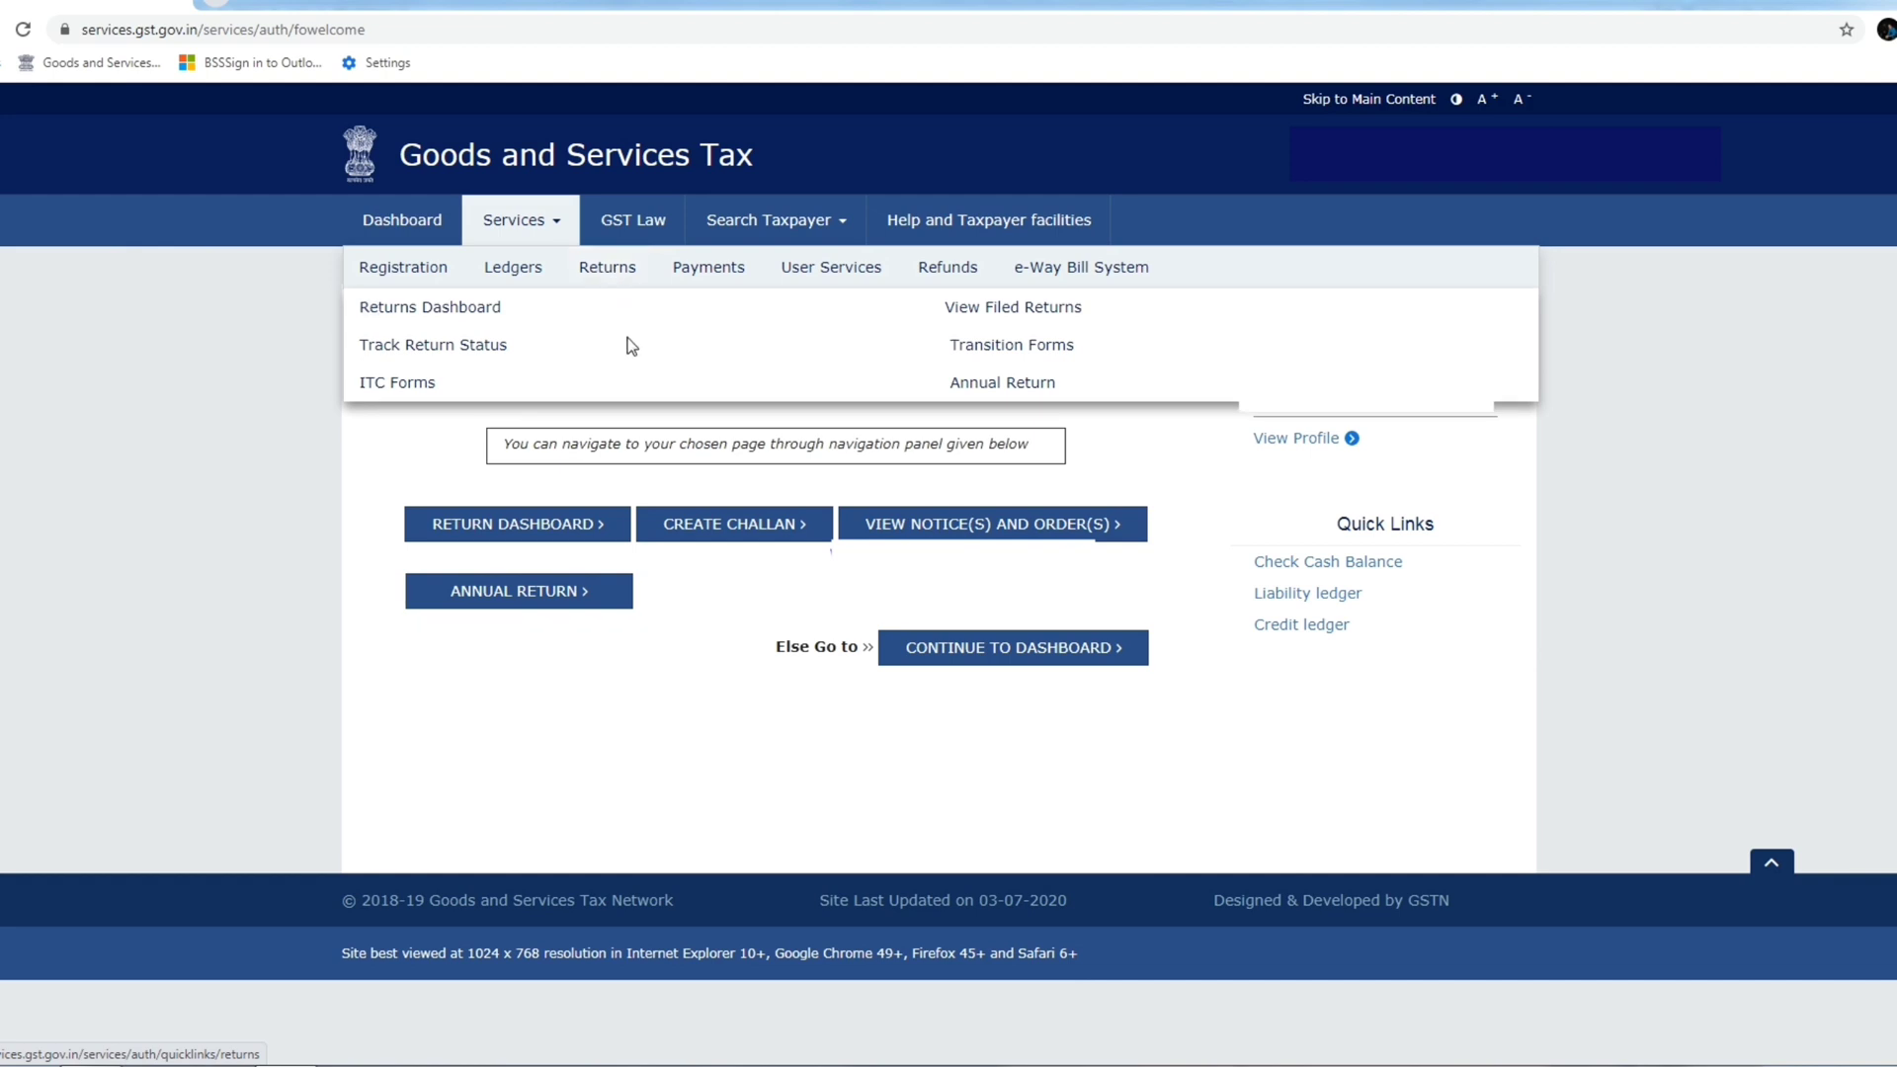
click(1004, 383)
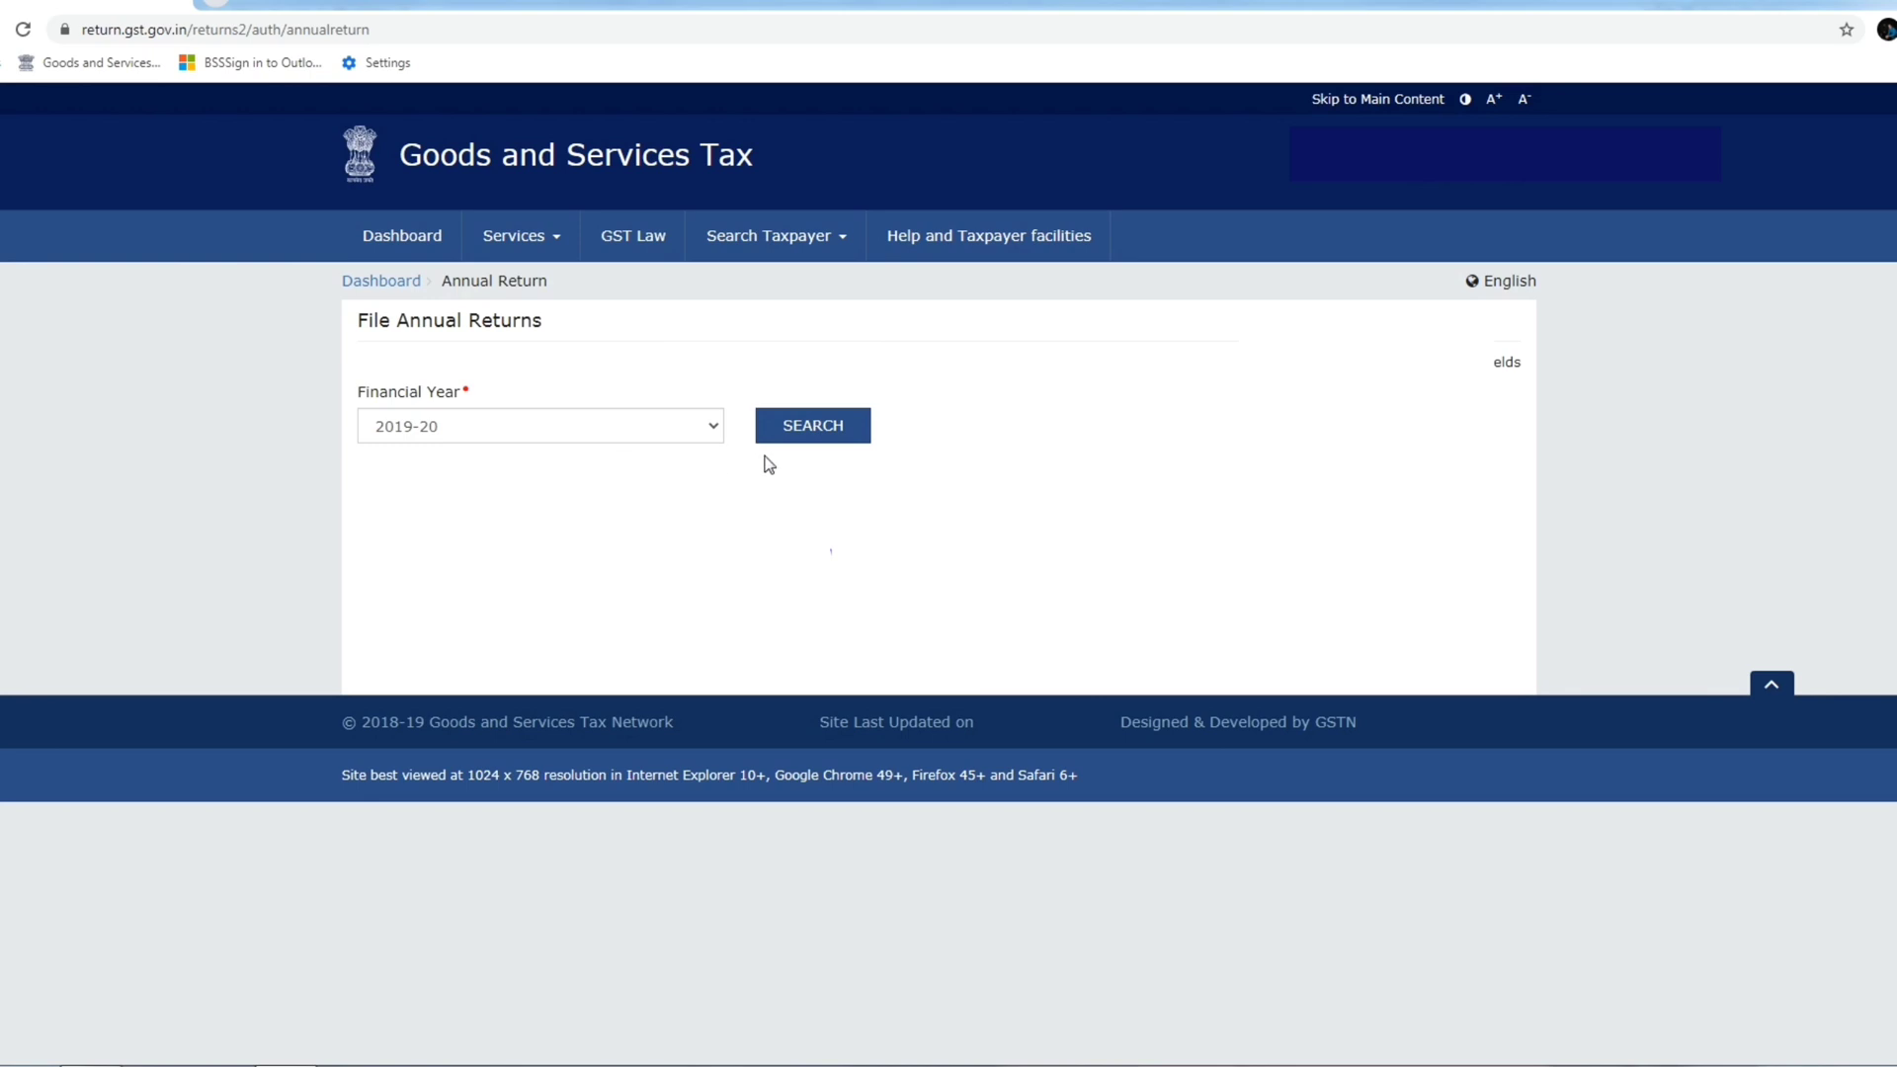
Search annual returns for FY 2019-20 and start preparing GSTR-4 online.
click(816, 427)
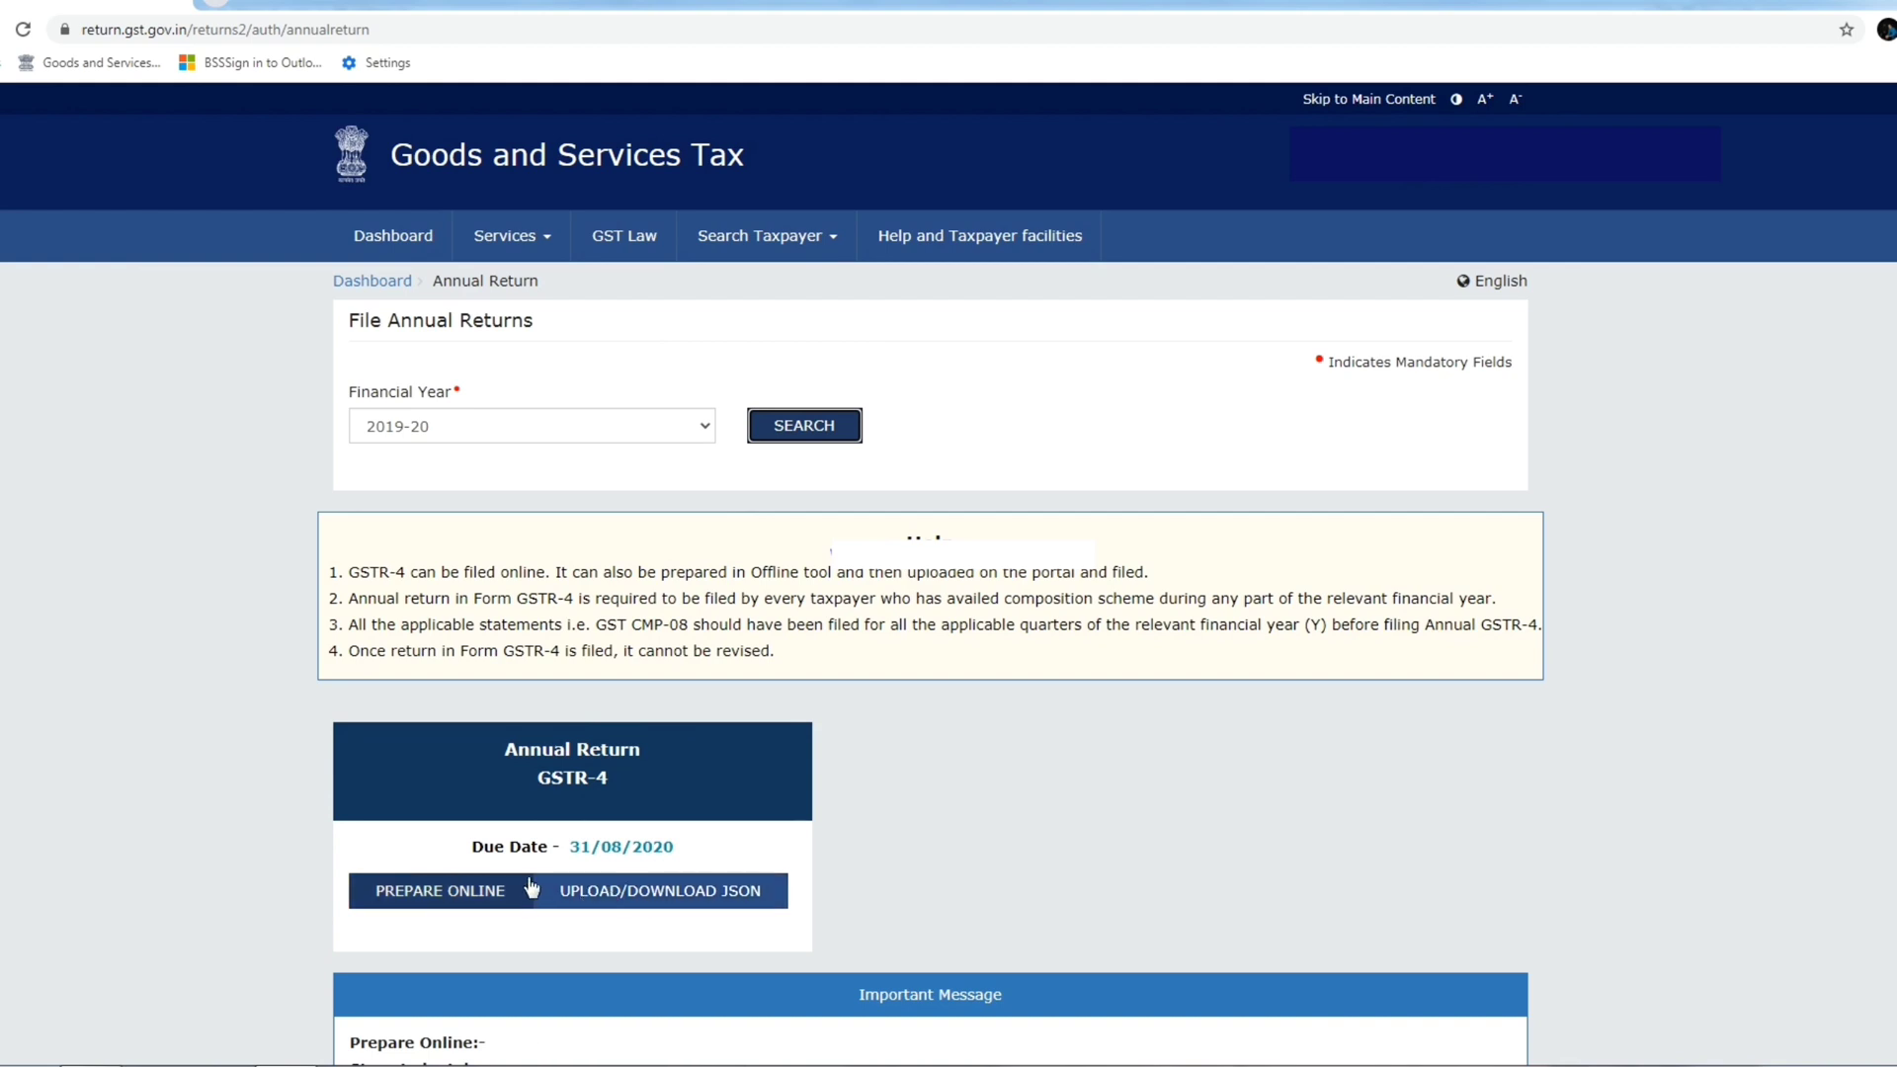
click(440, 892)
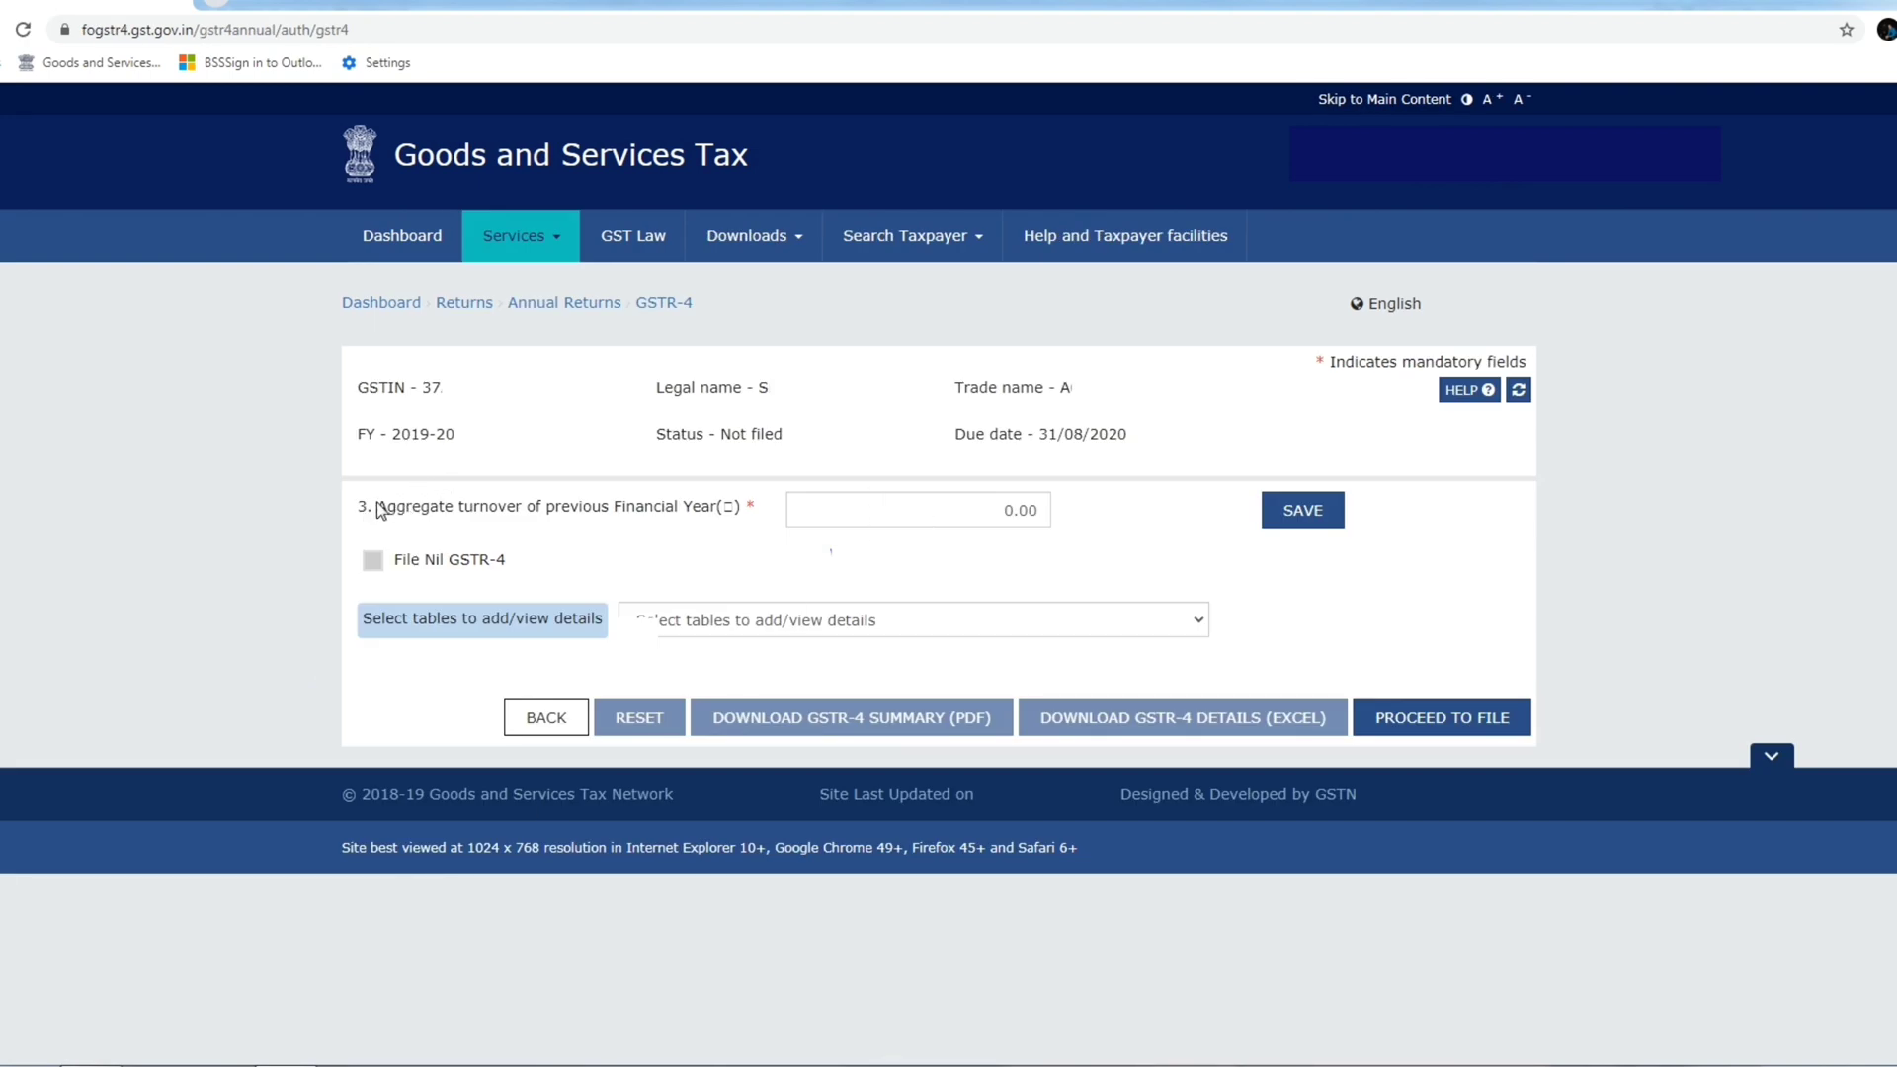
Save the previous-year aggregate turnover as 0.00 and bring up the GSTR-4 table list.
drag(377, 505, 744, 510)
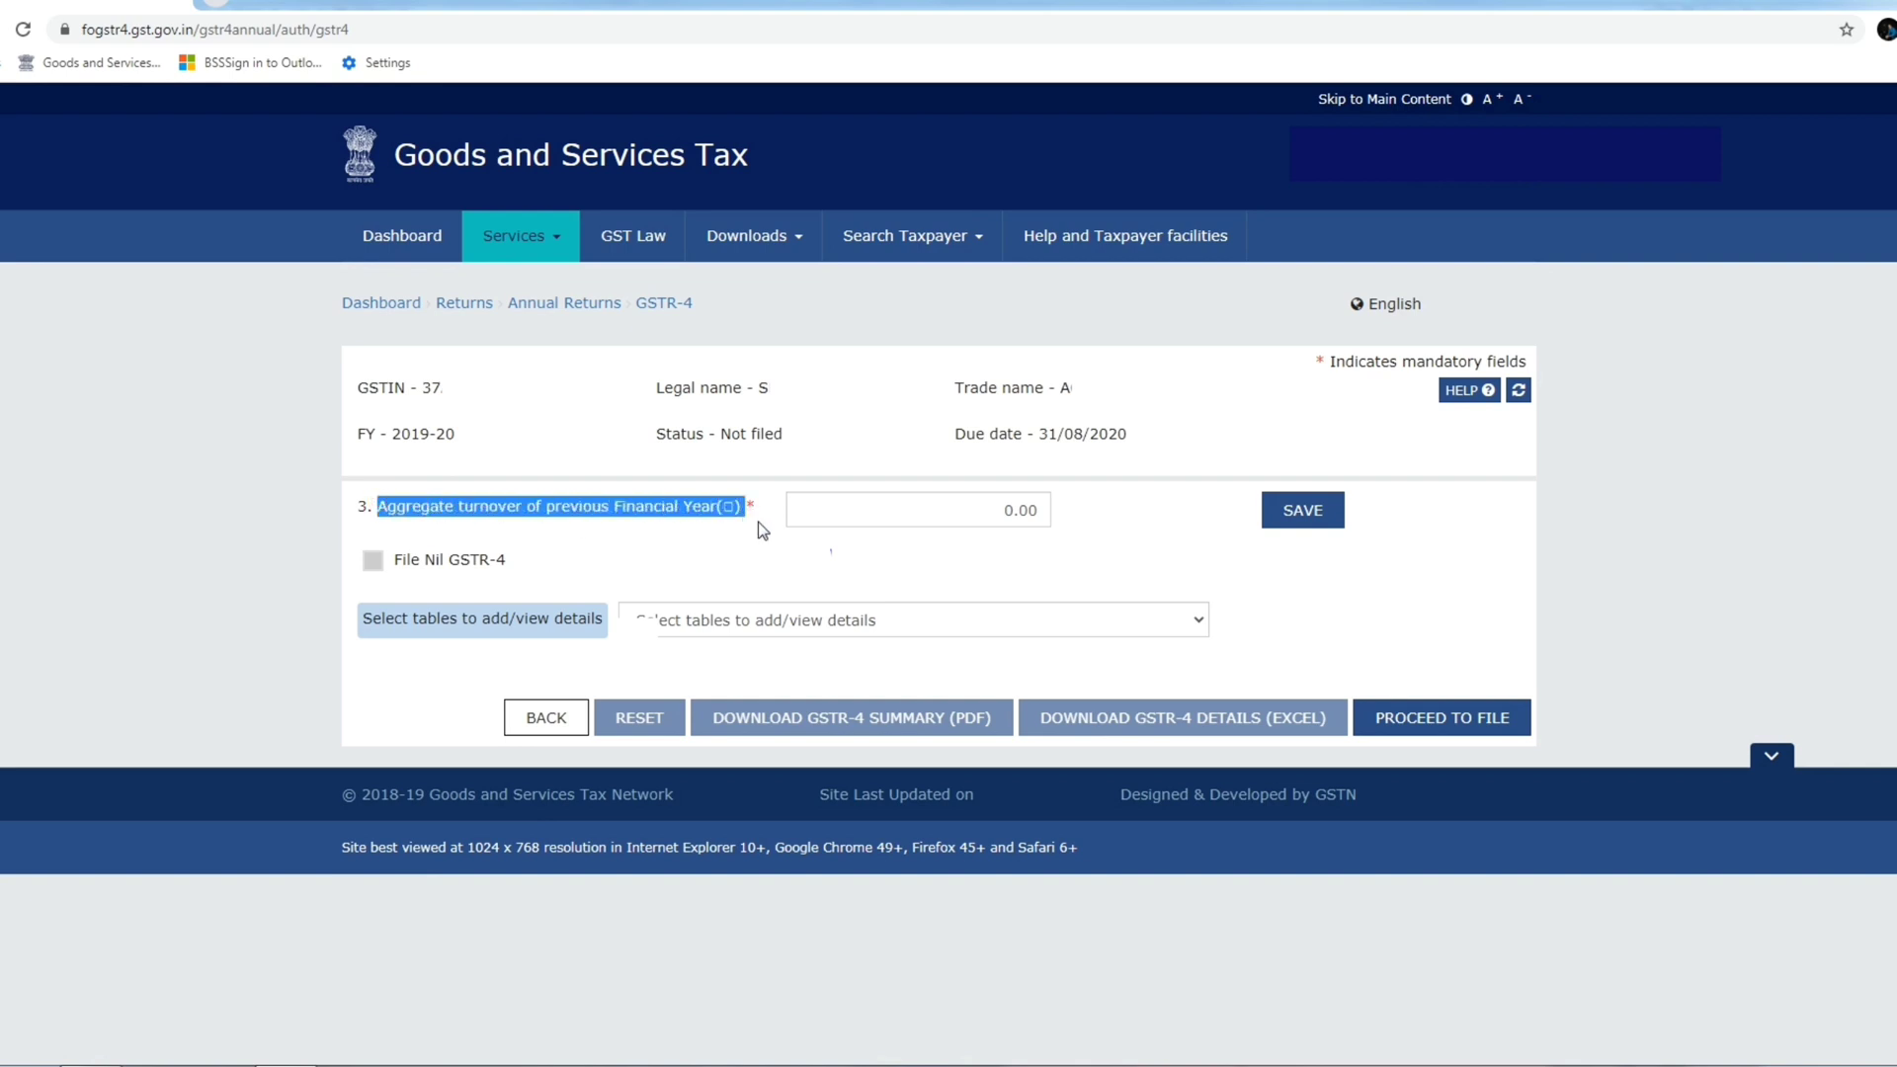
click(757, 522)
click(977, 517)
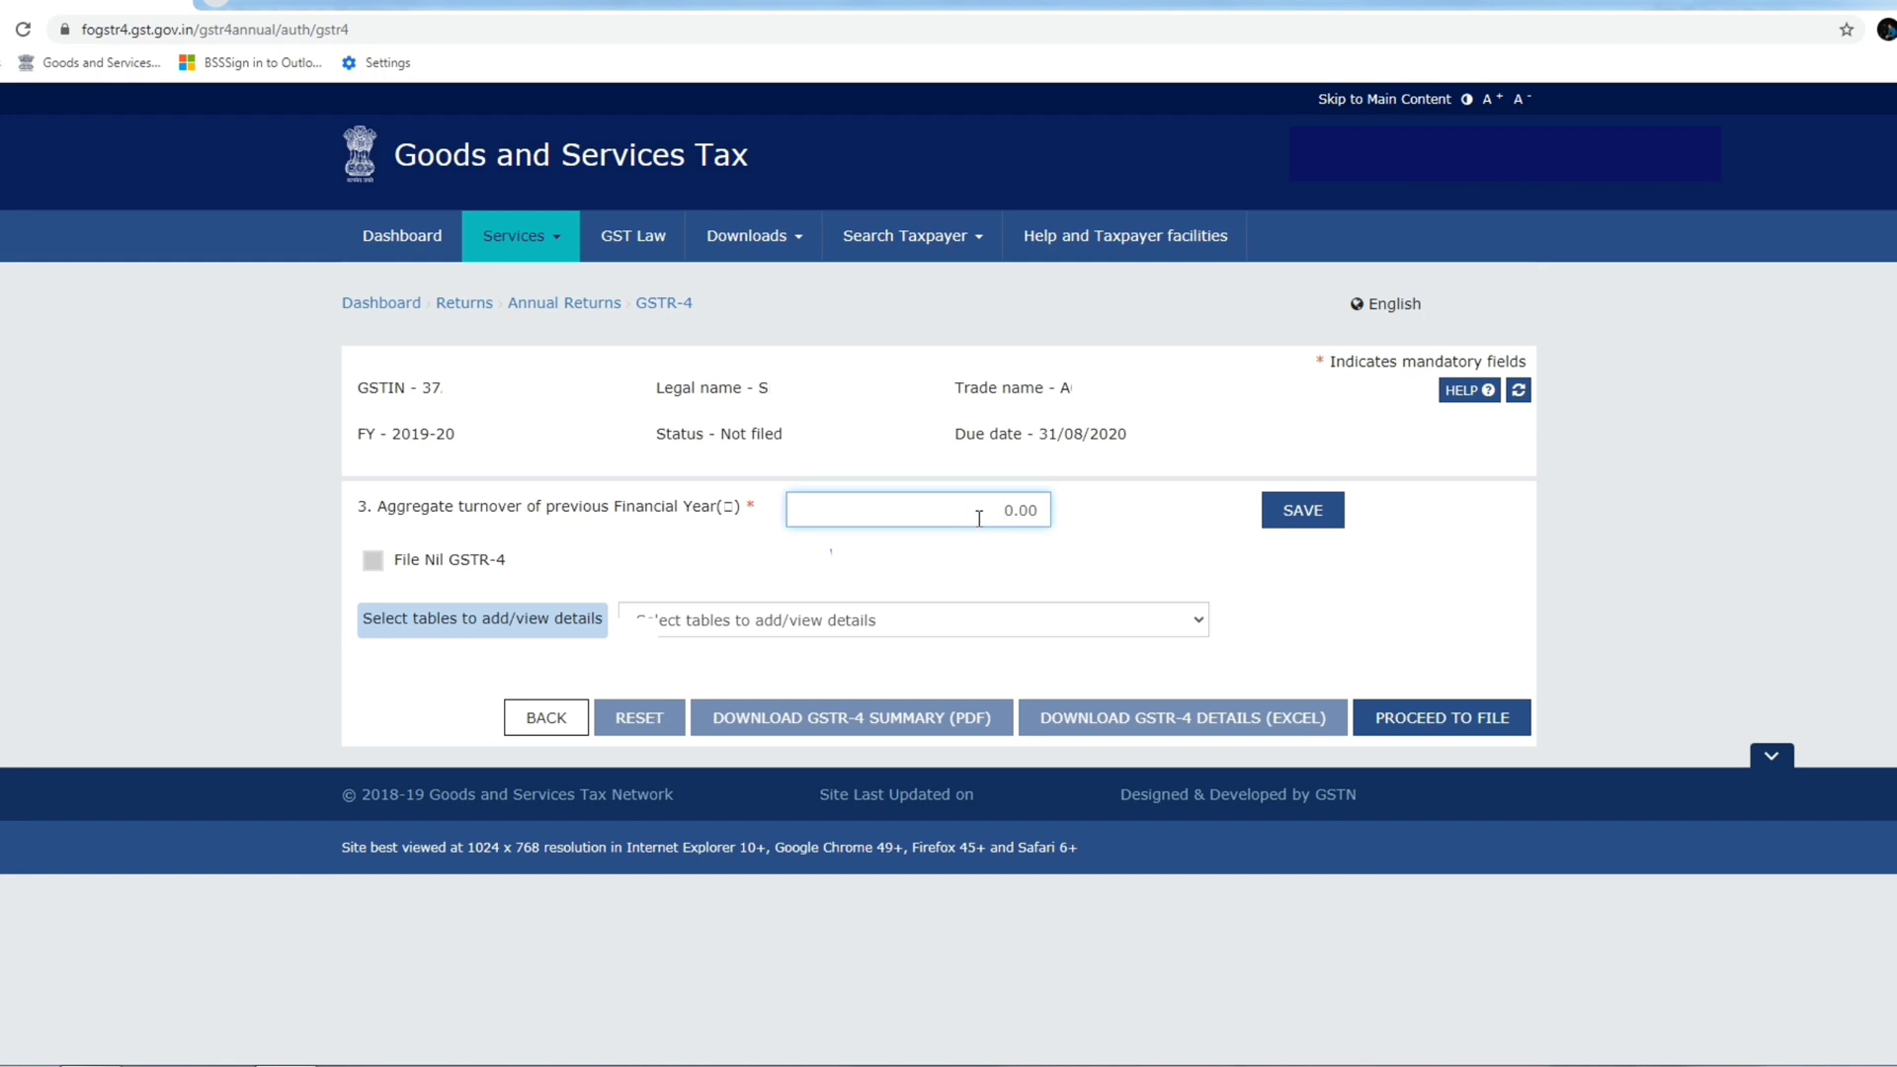
text(464646)
key(BackSpace)
key(BackSpace)
key(BackSpace)
key(BackSpace)
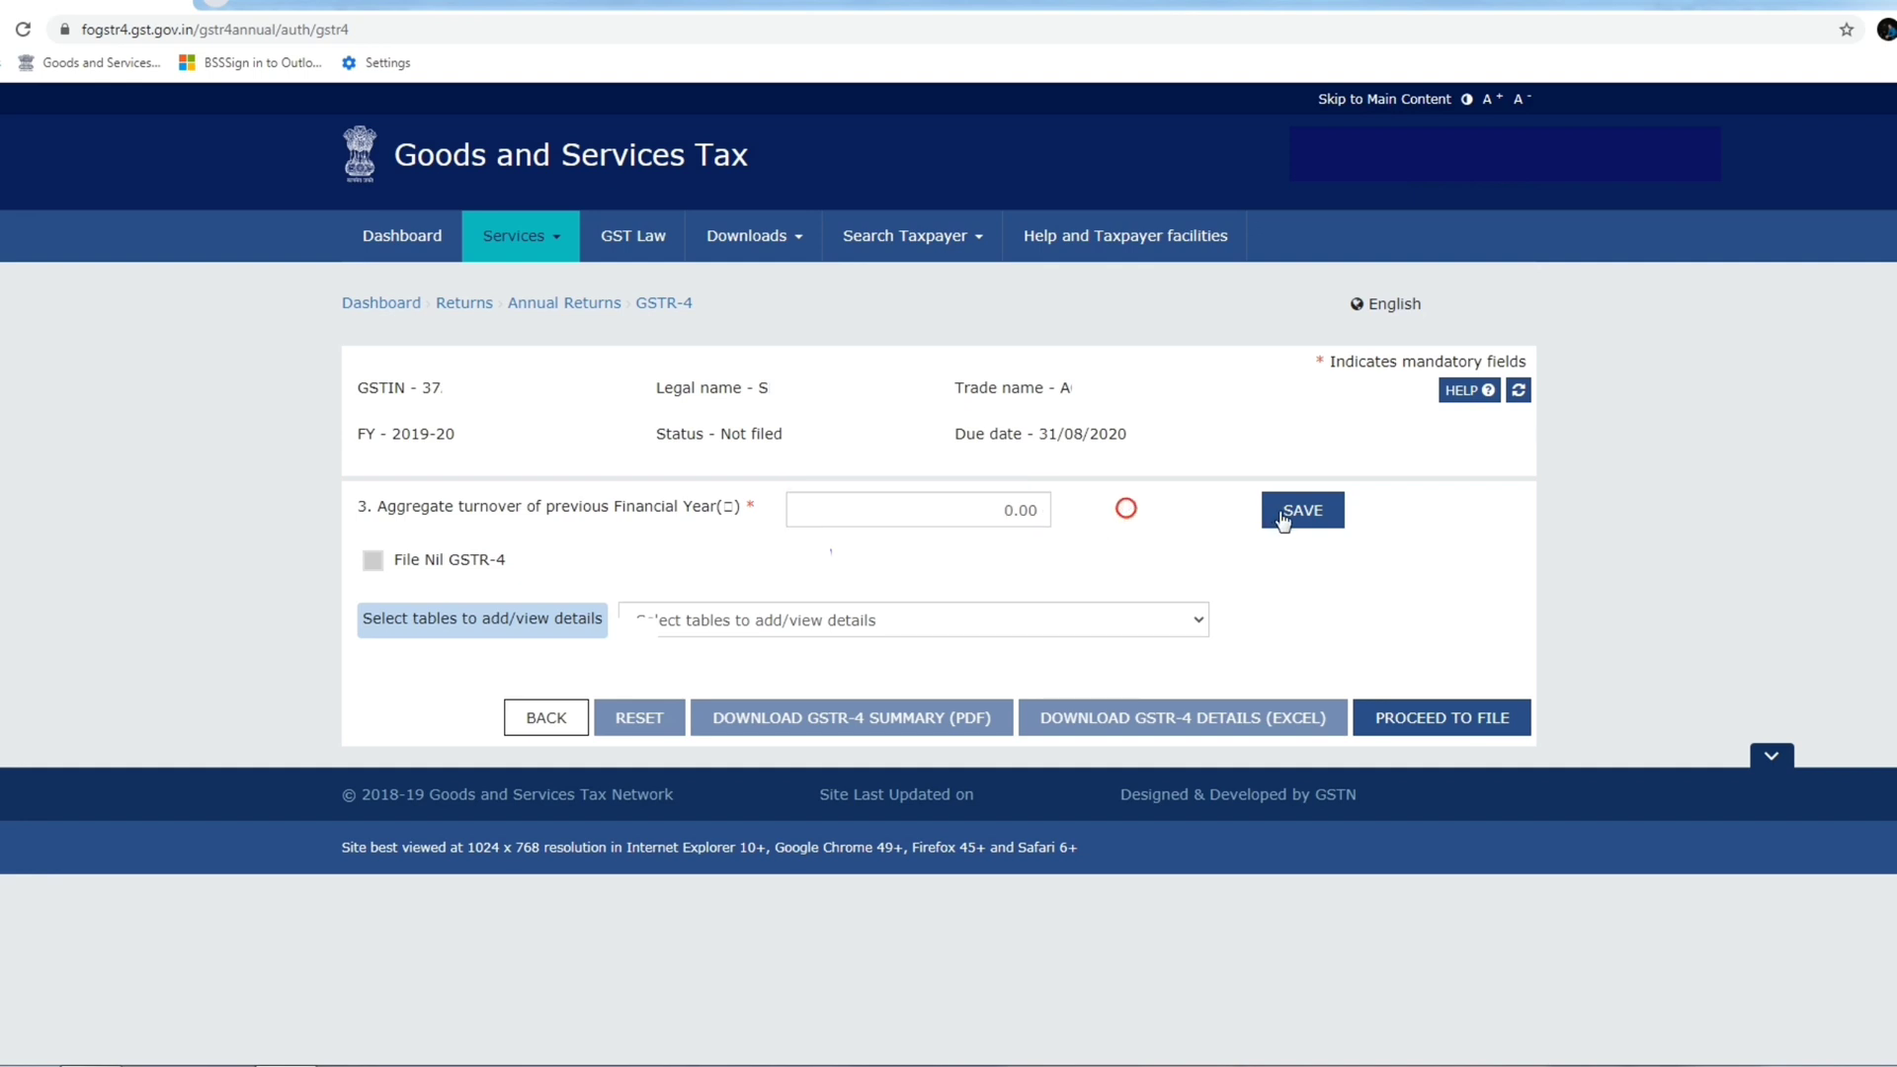
click(1314, 510)
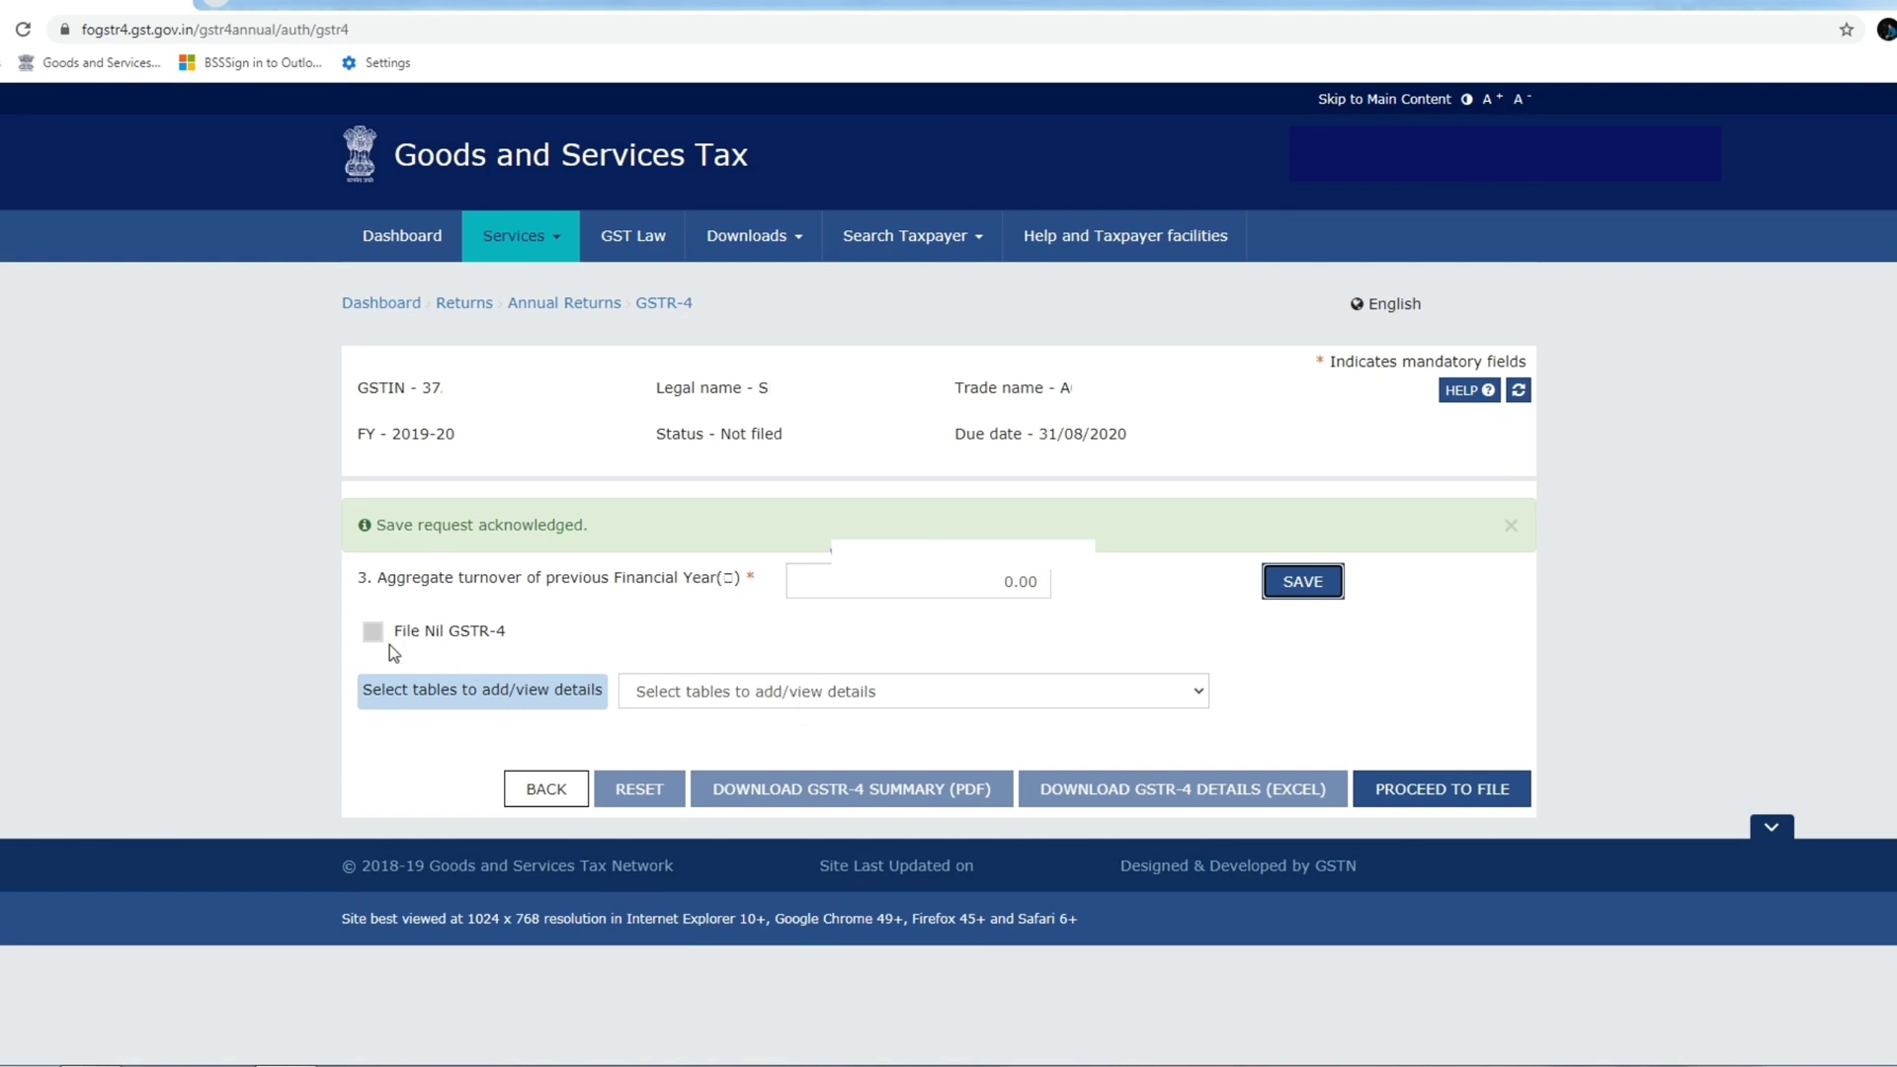
click(753, 629)
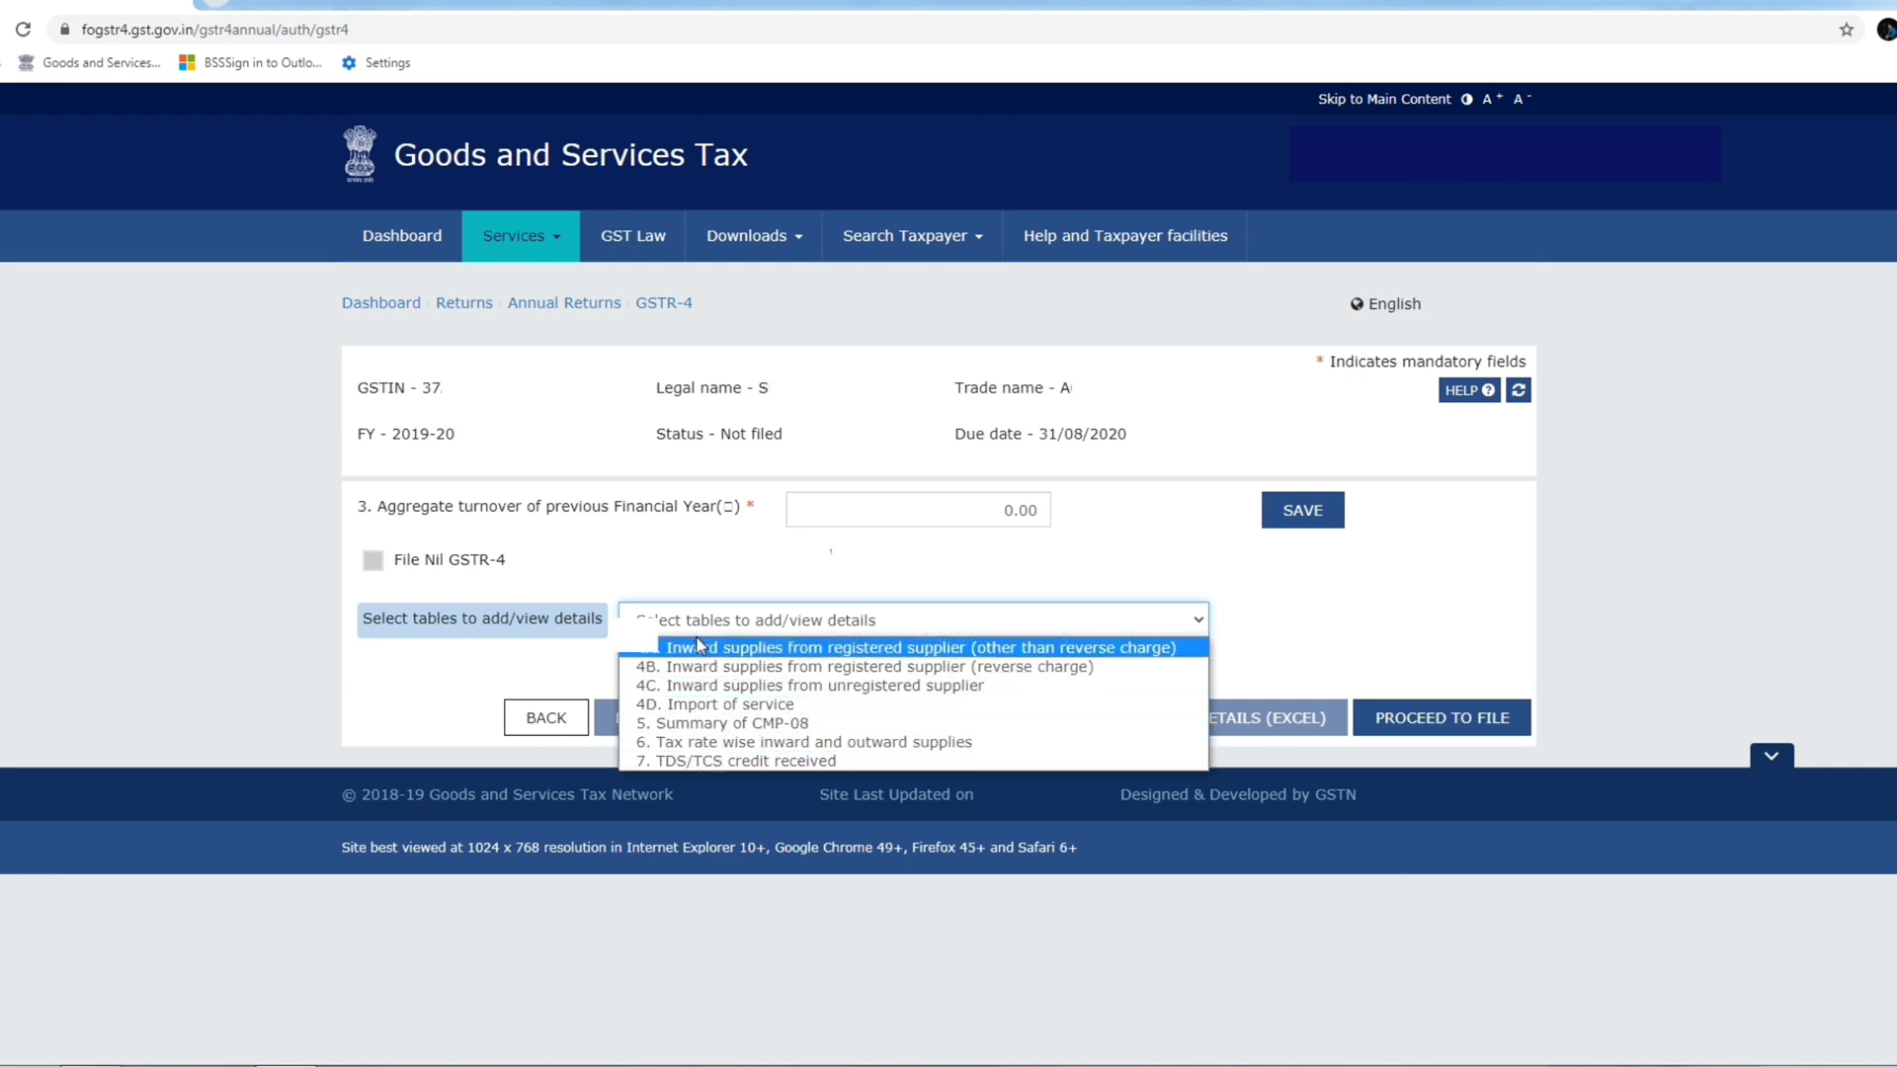
Open table 4A and enter the registered supplier's GSTIN to add item details.
click(810, 652)
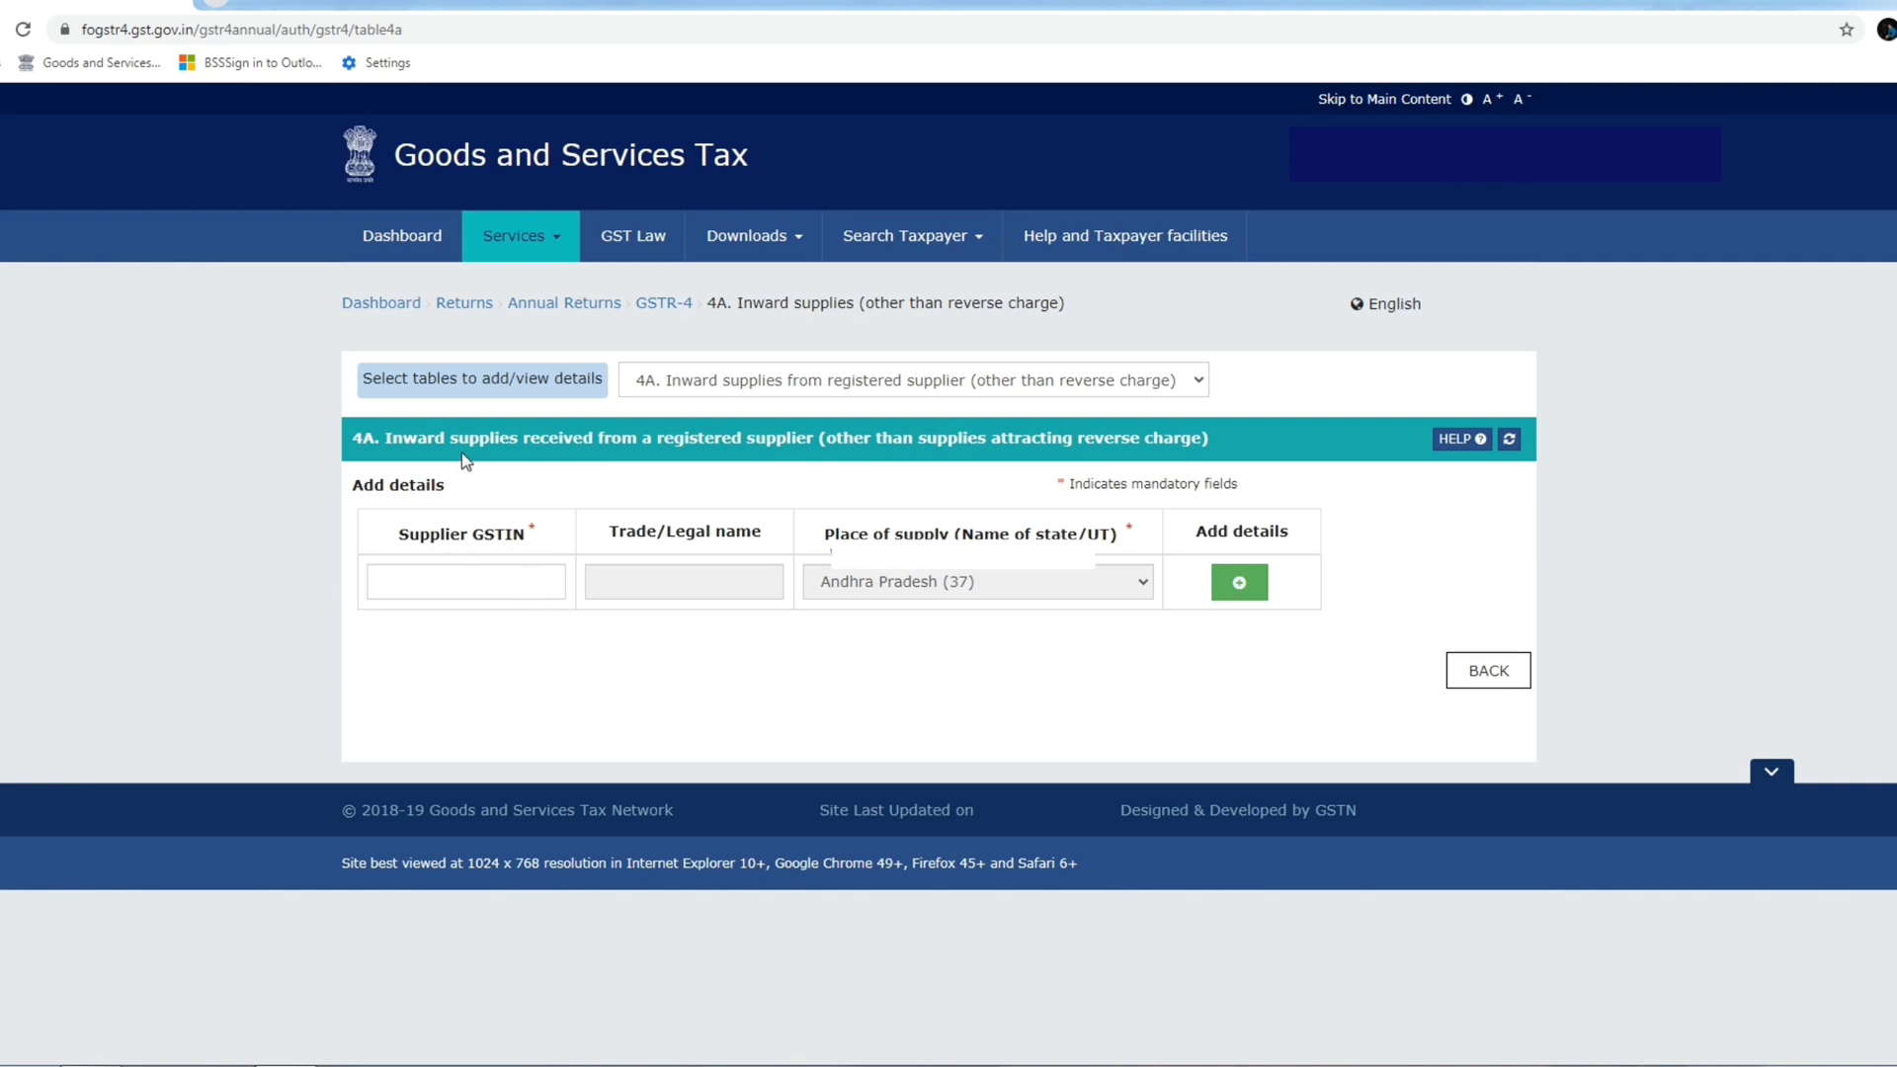
drag(523, 440, 1170, 427)
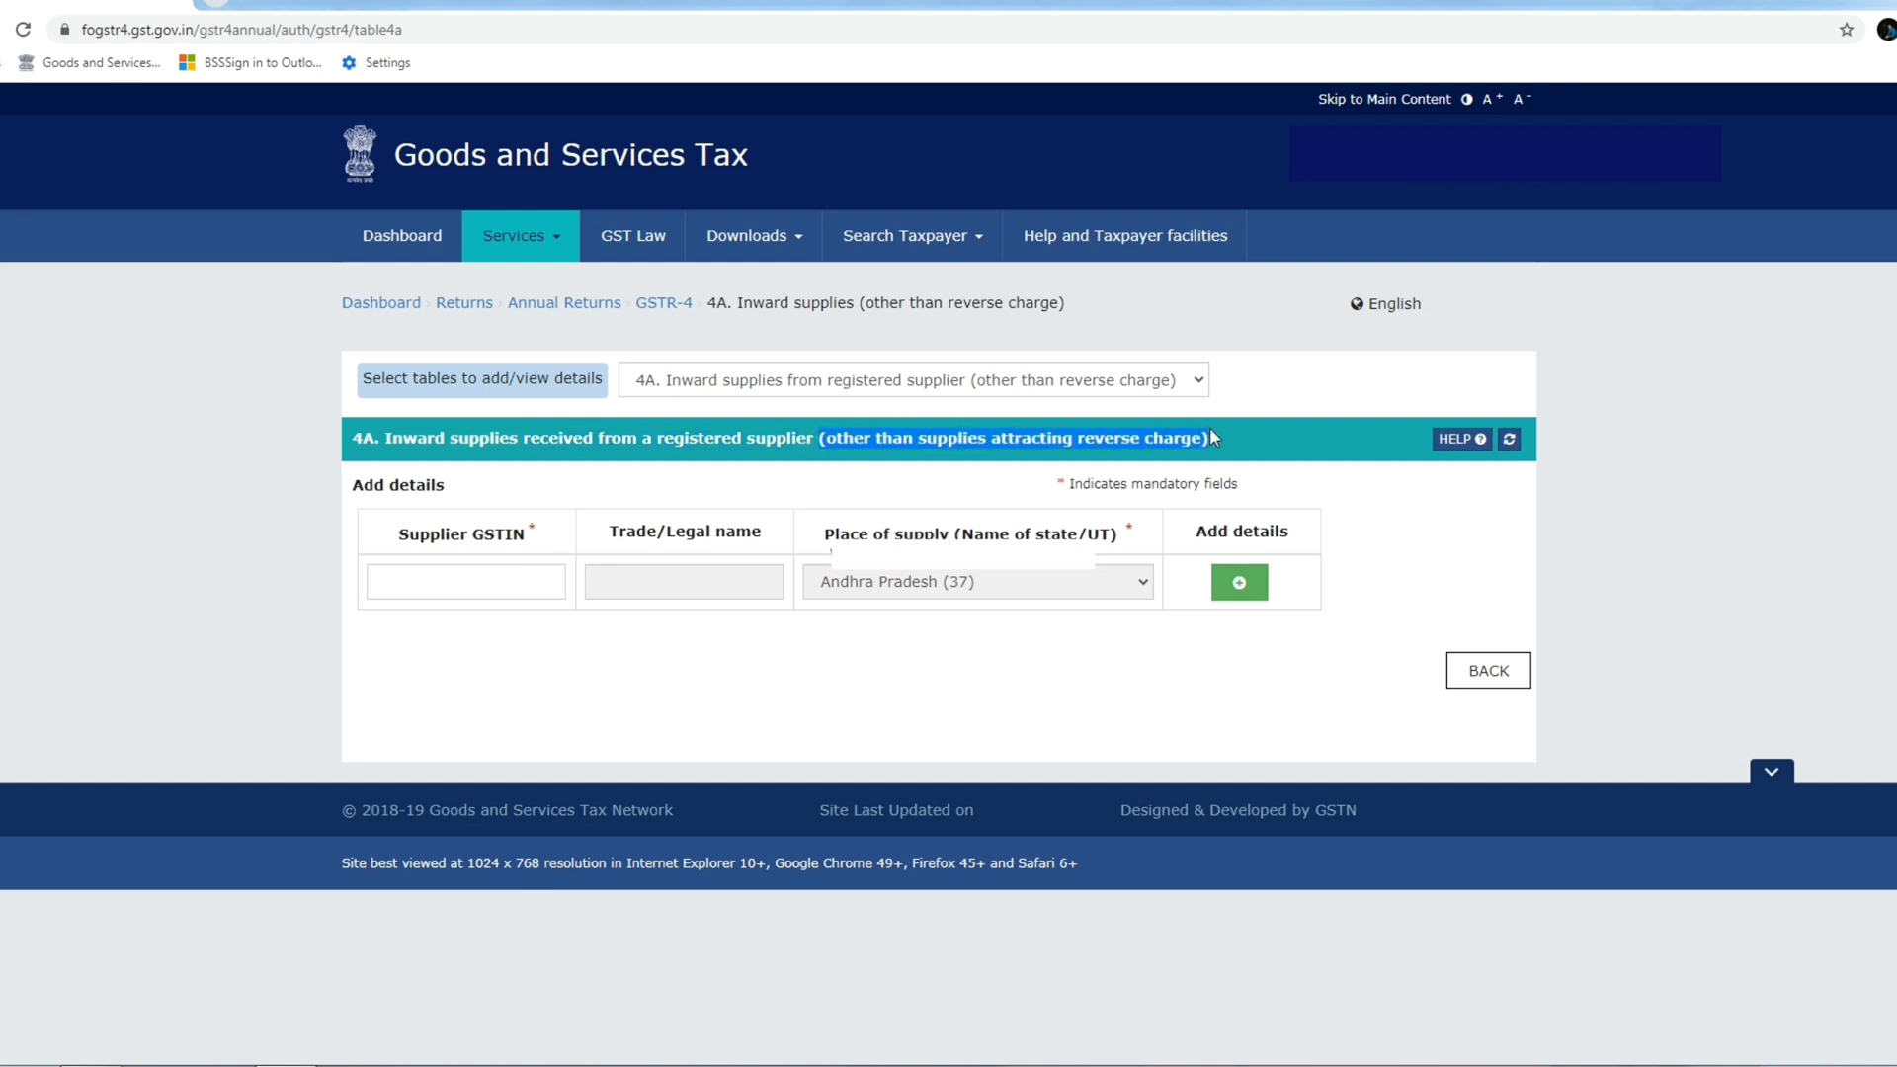
click(1237, 452)
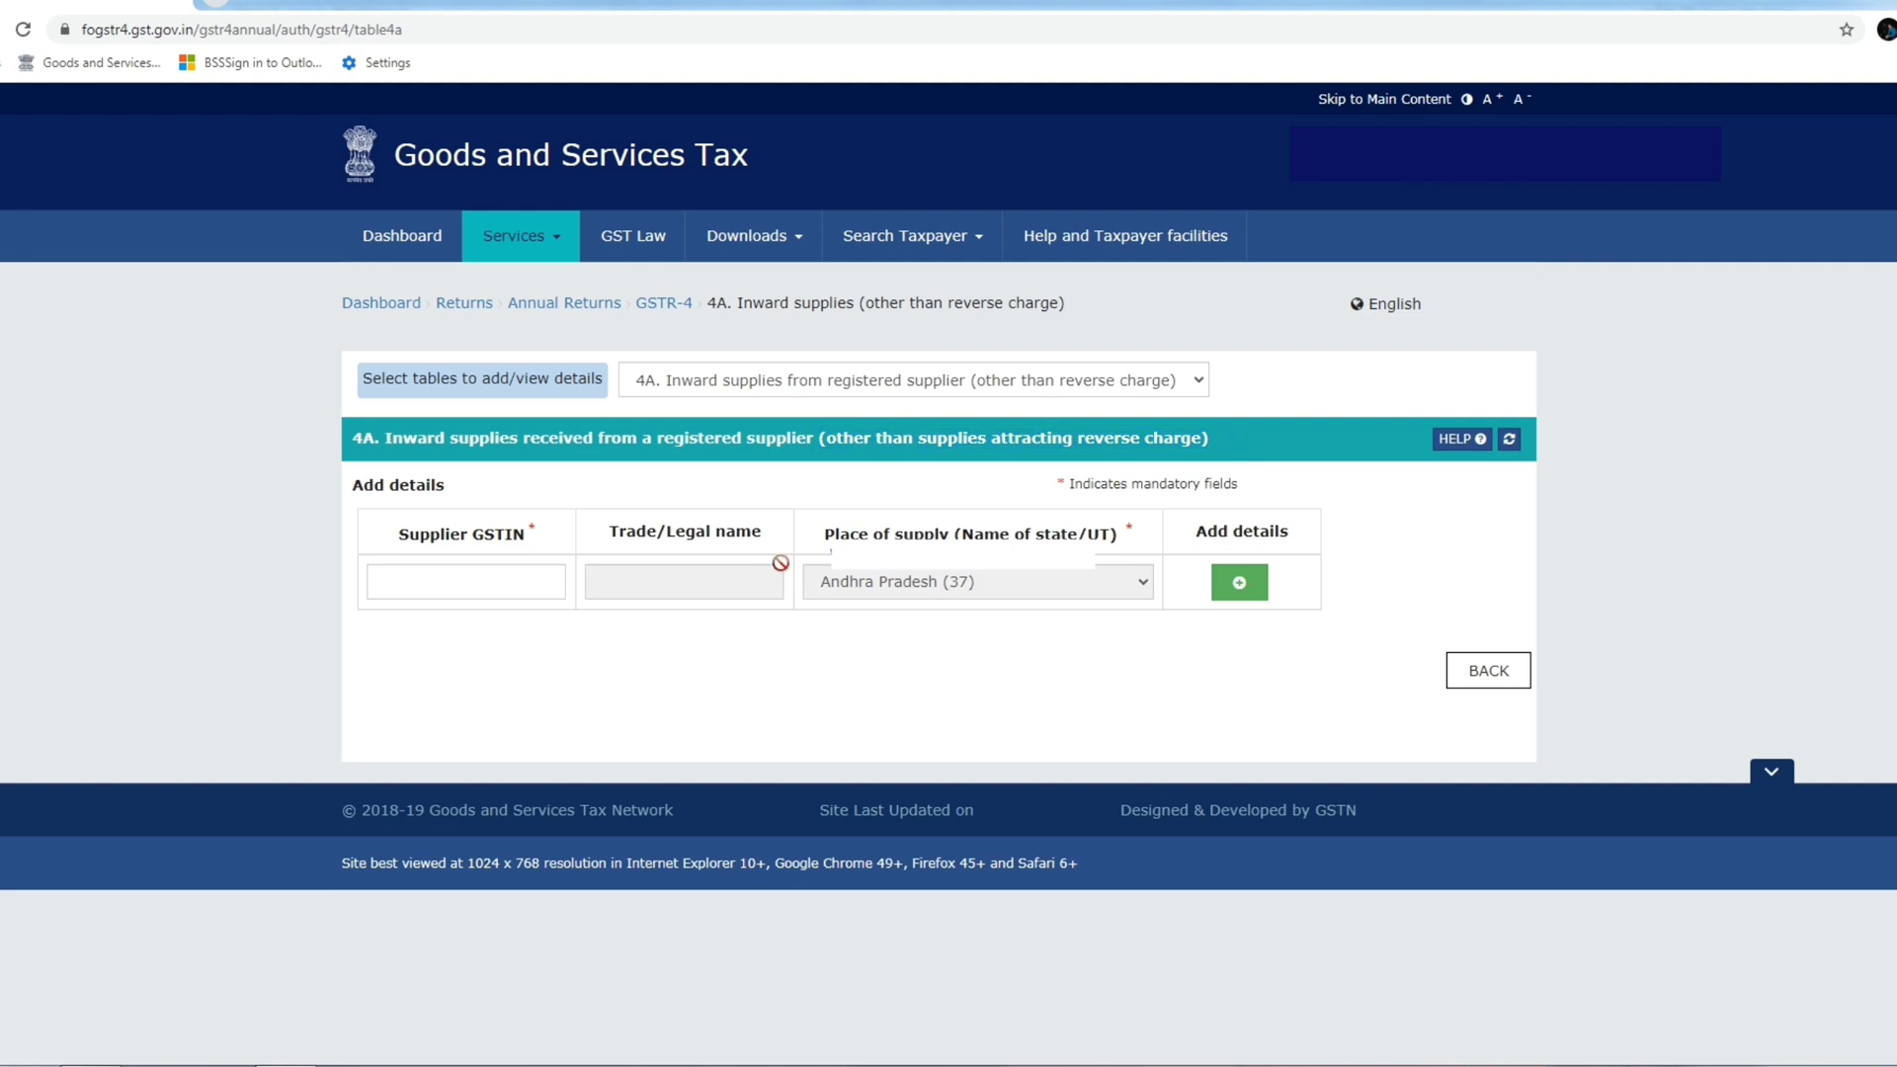
click(435, 593)
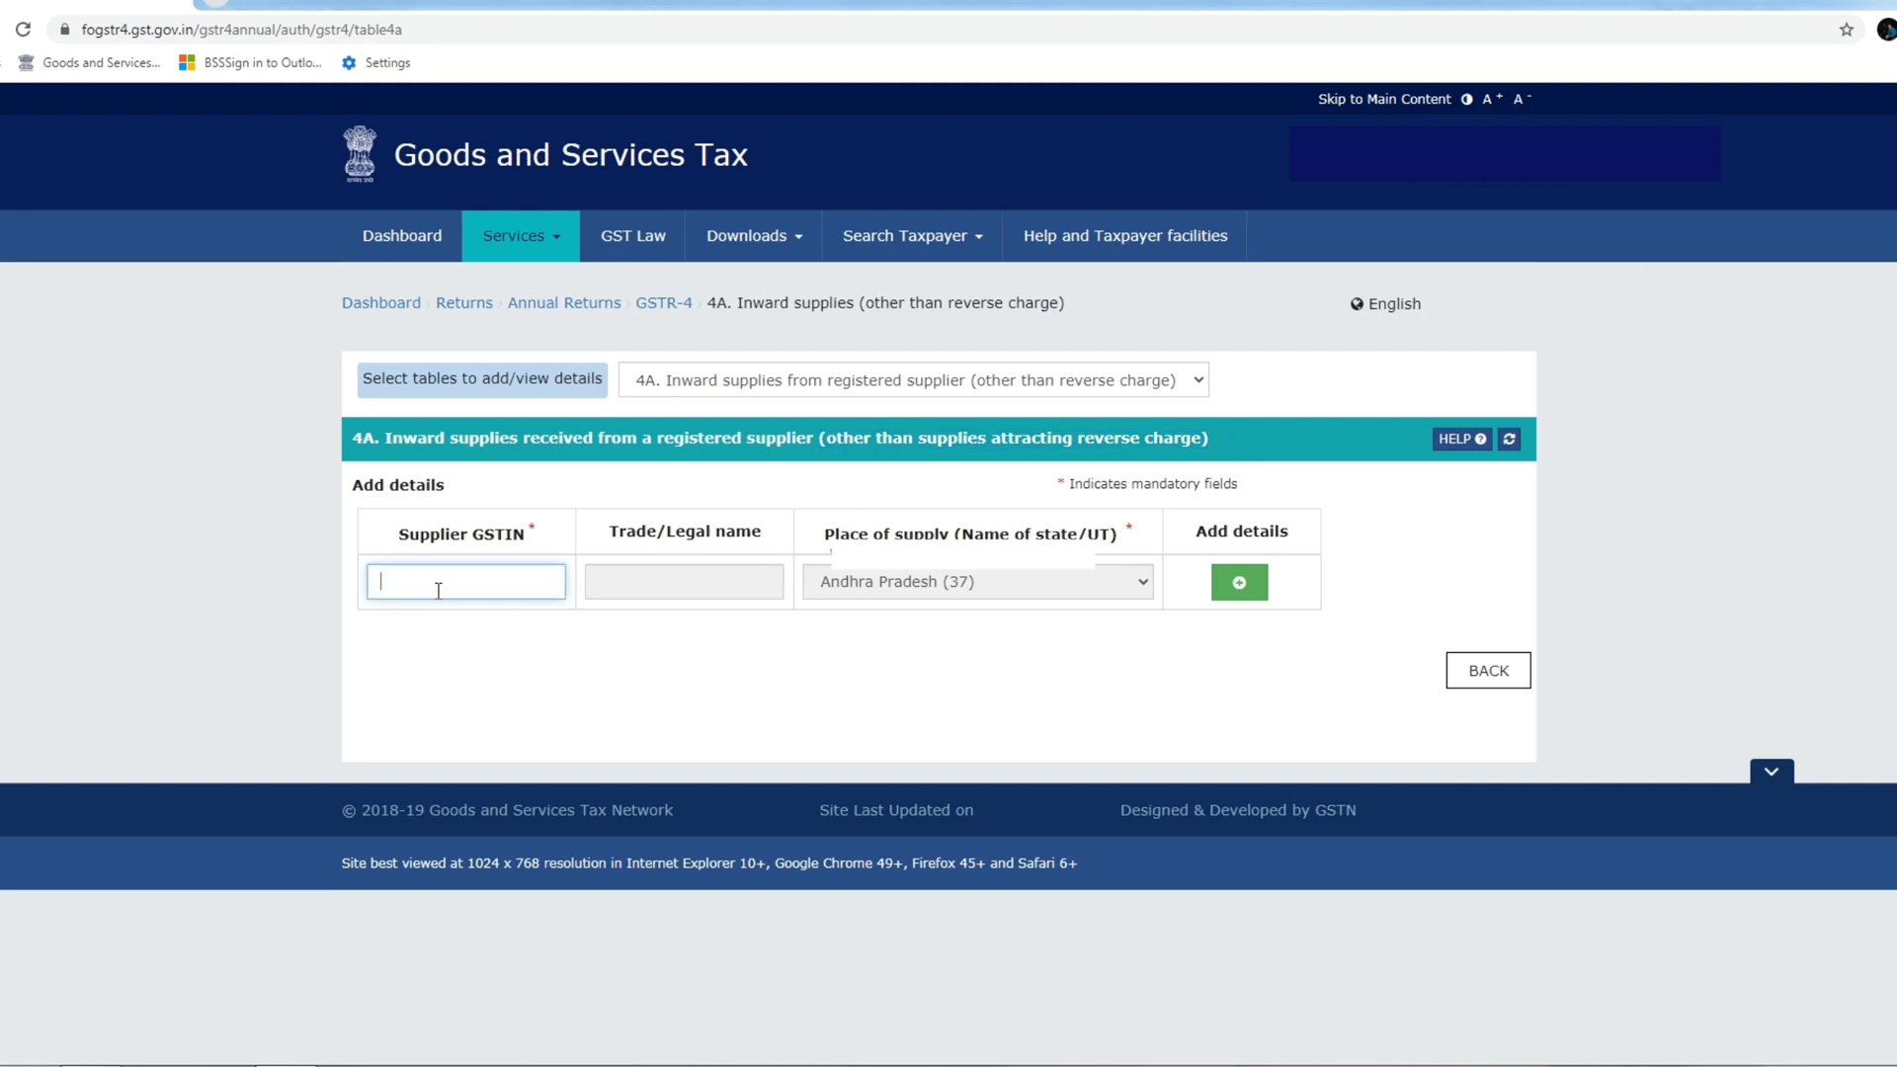
text(20ALH)
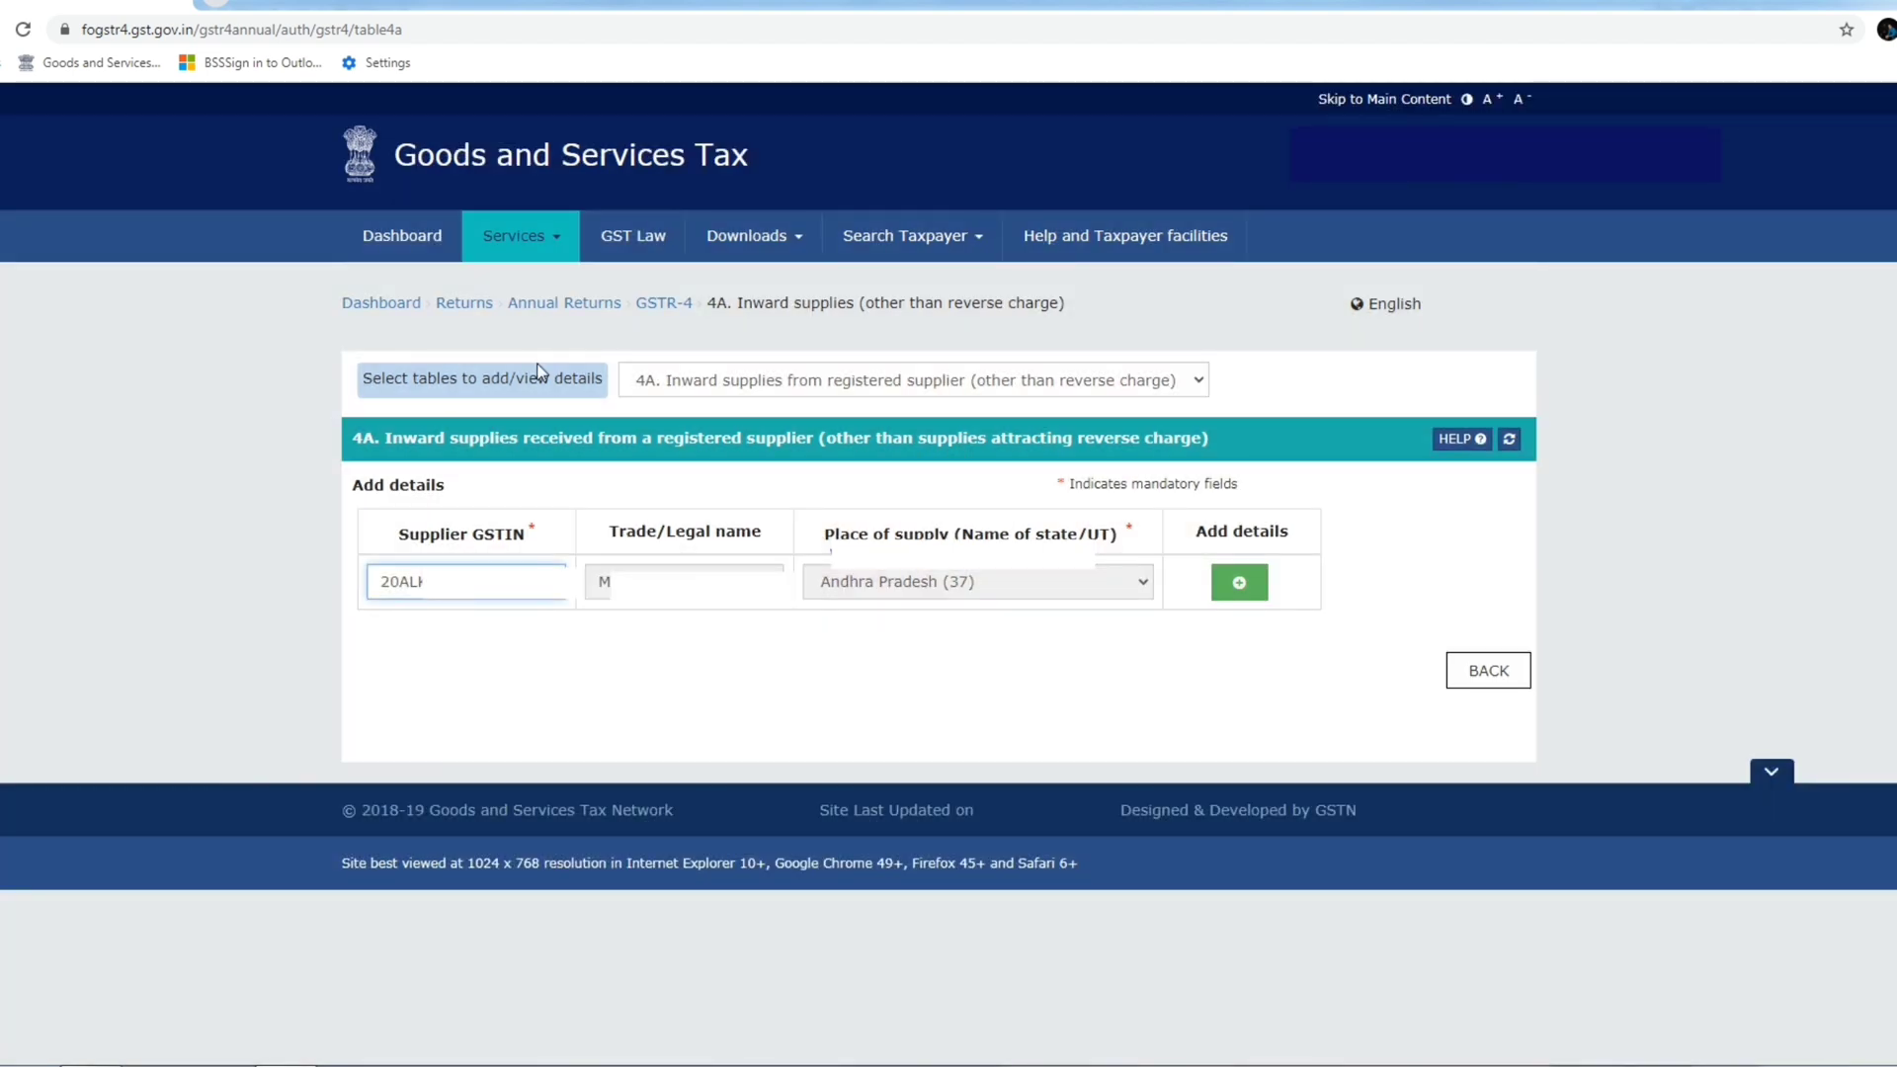
click(1243, 584)
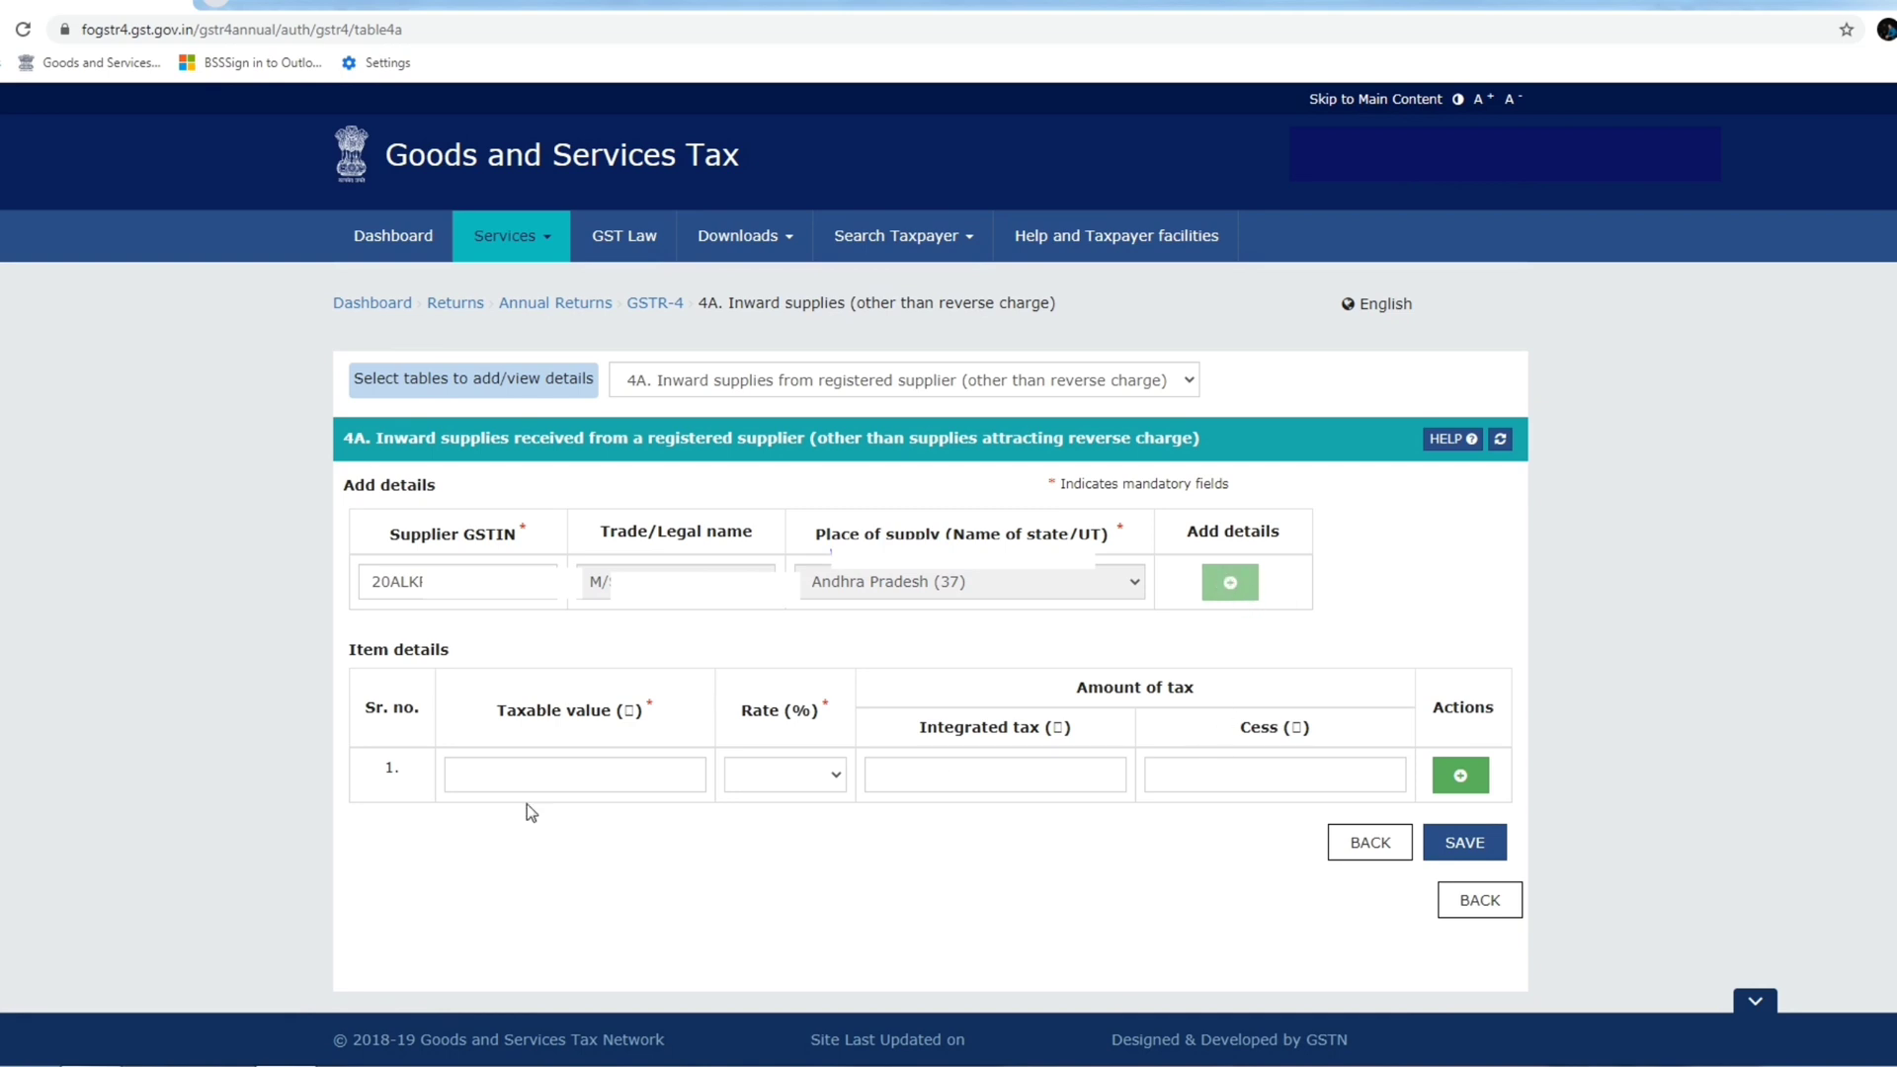
Record taxable value 10,000.00 at the 5% rate, giving 500.00 integrated tax, and save.
click(542, 771)
click(780, 775)
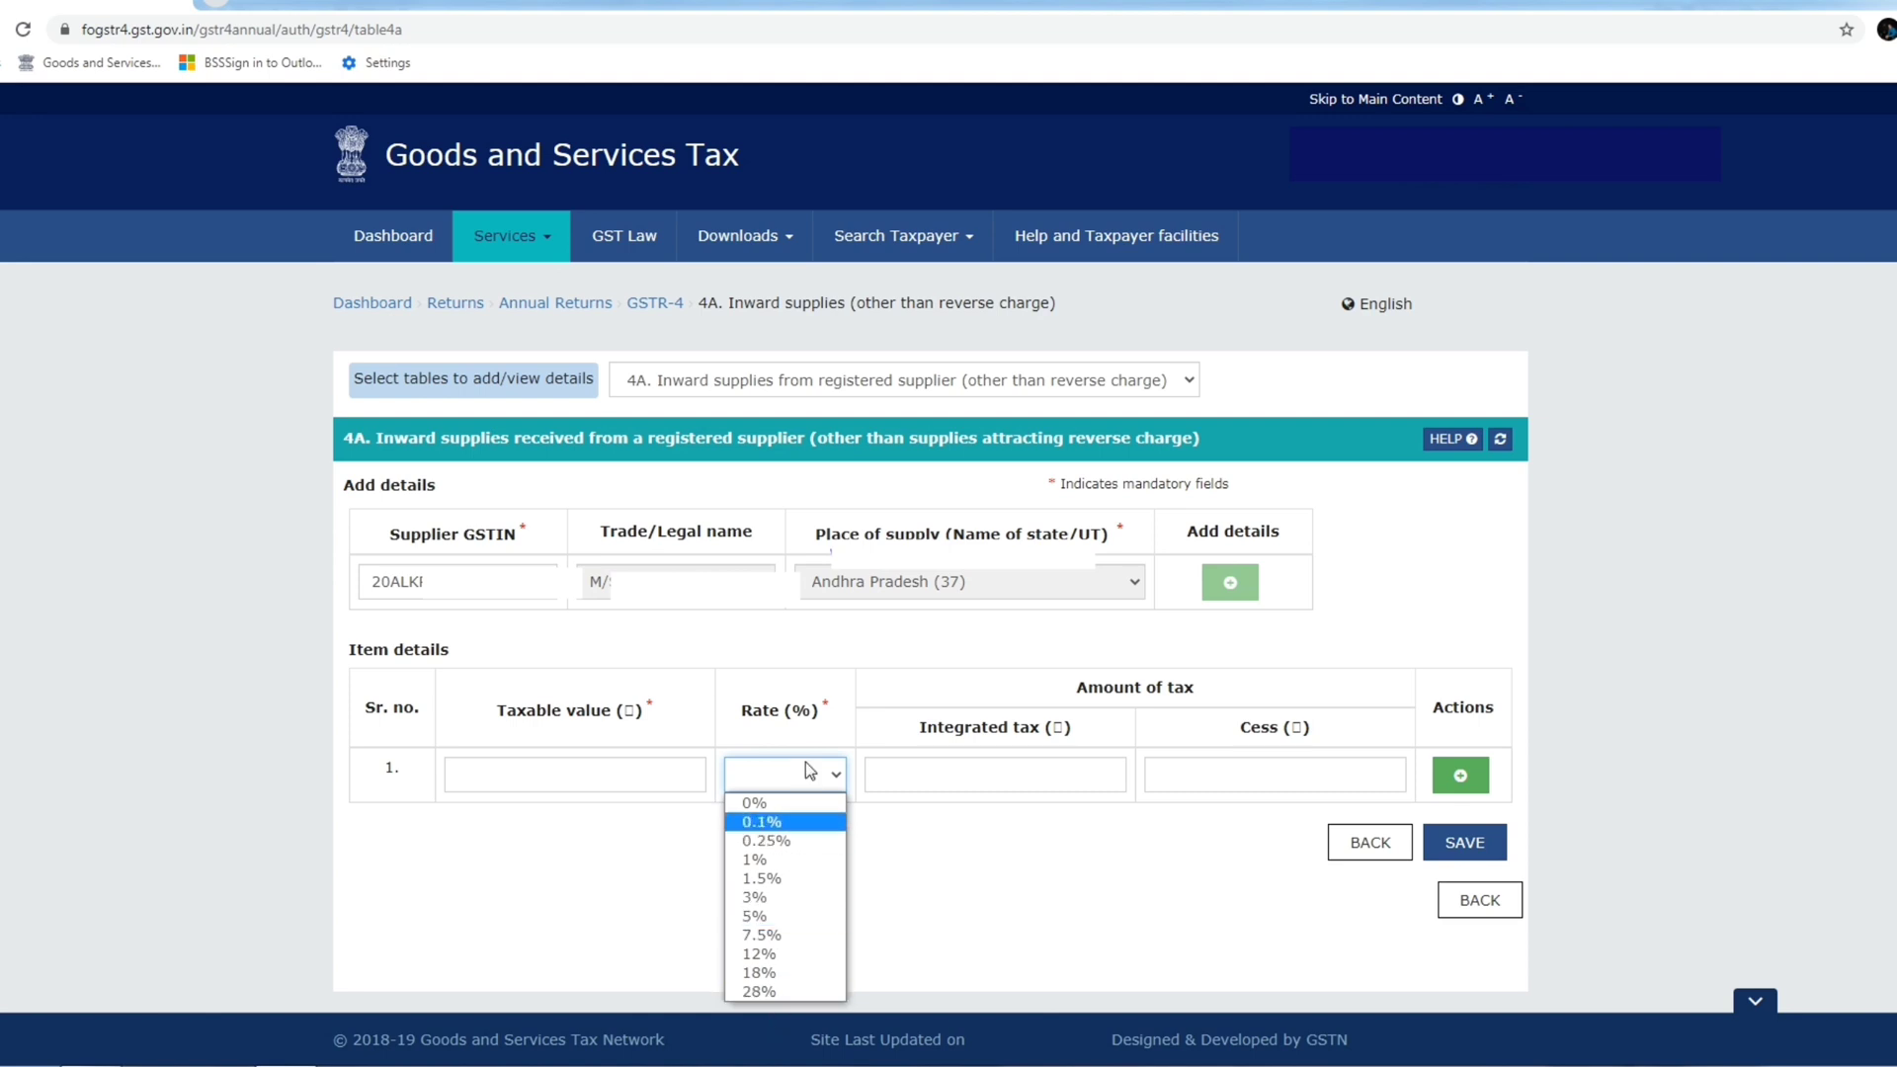
click(918, 777)
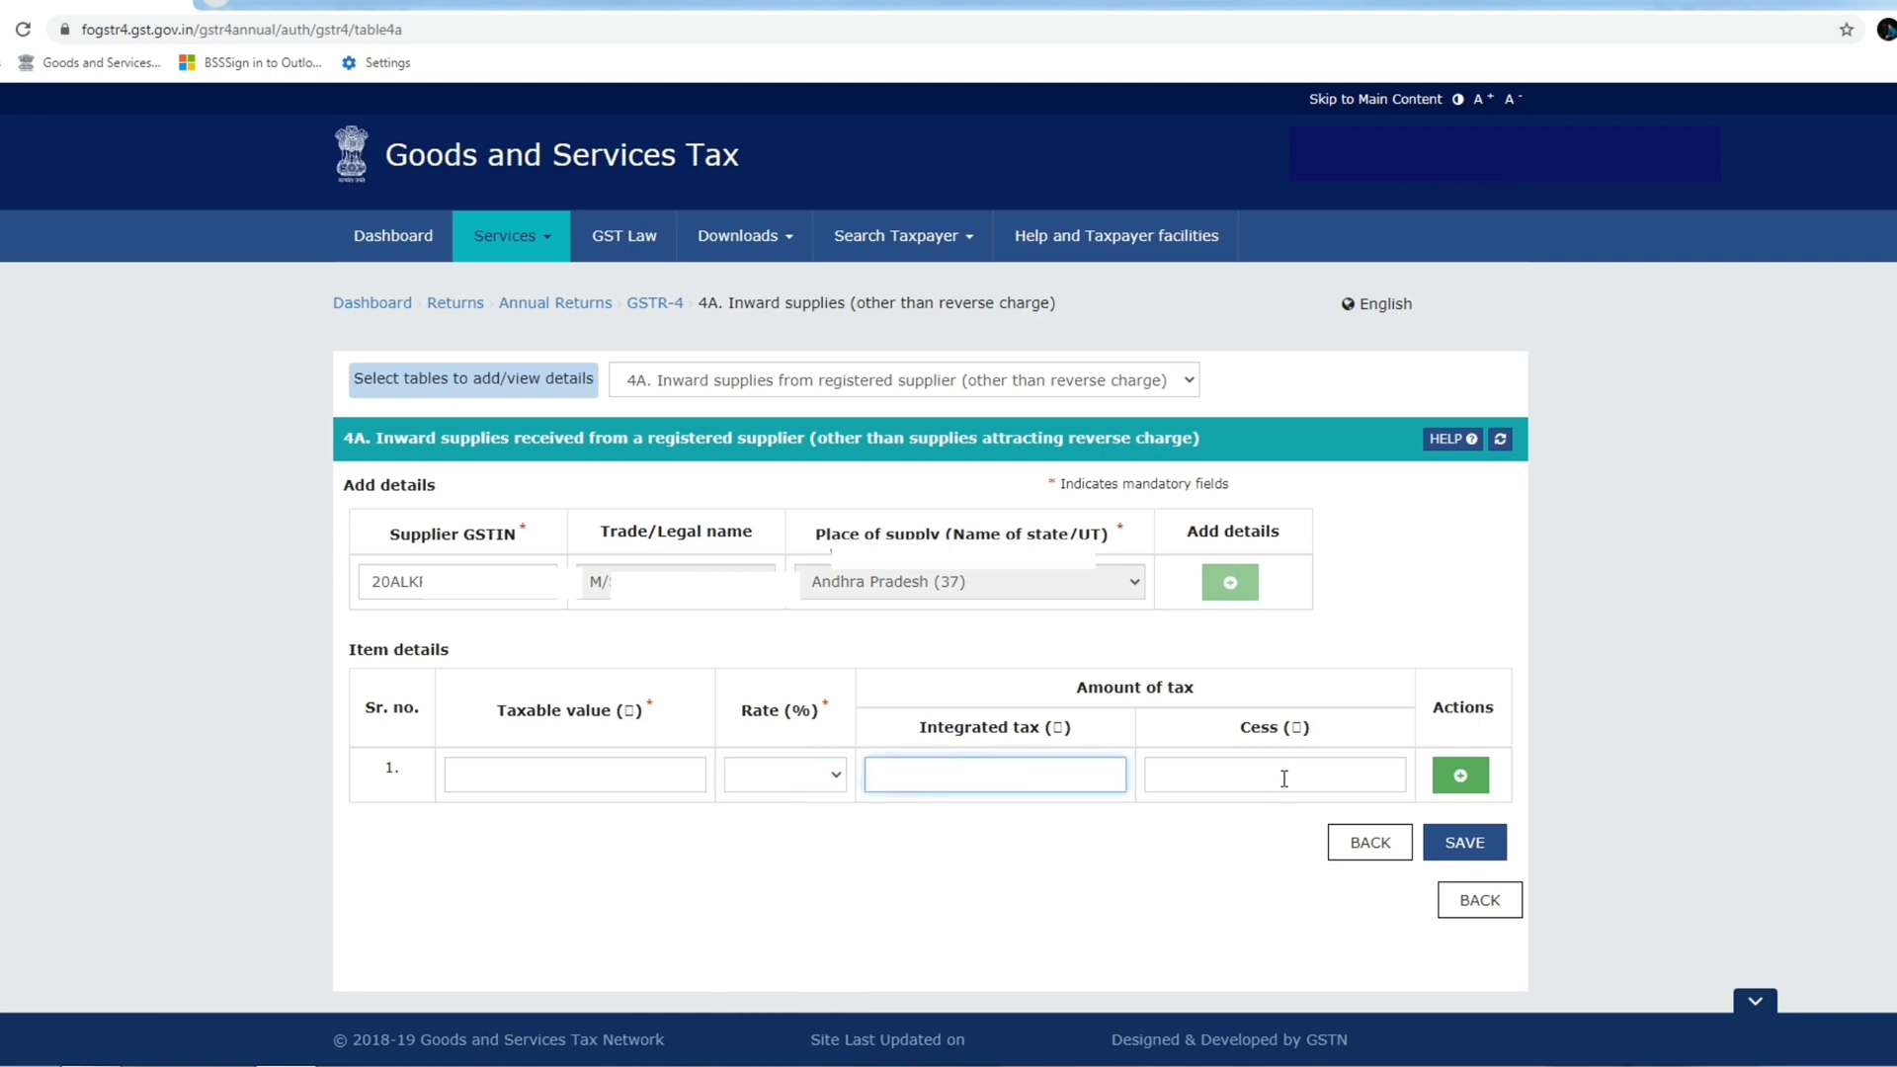
key(Tab)
click(628, 768)
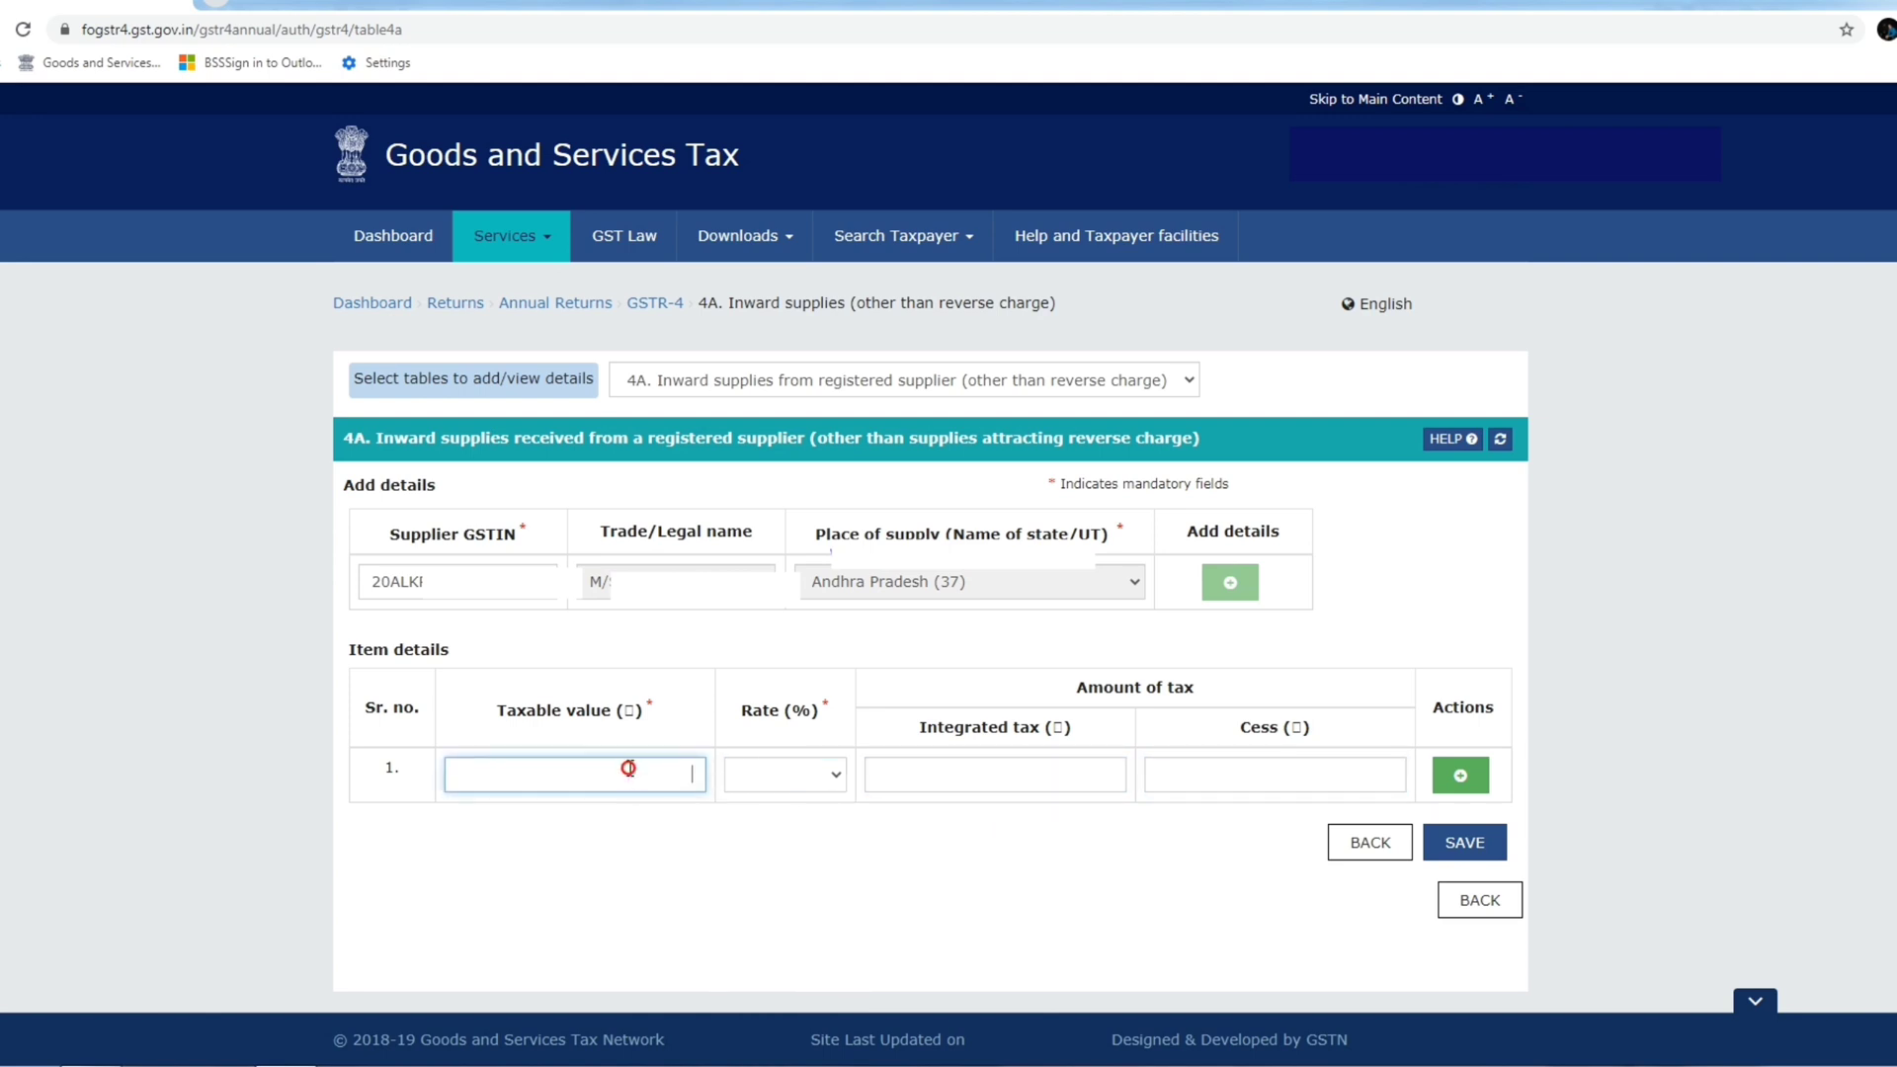
text(10,000.00)
click(799, 779)
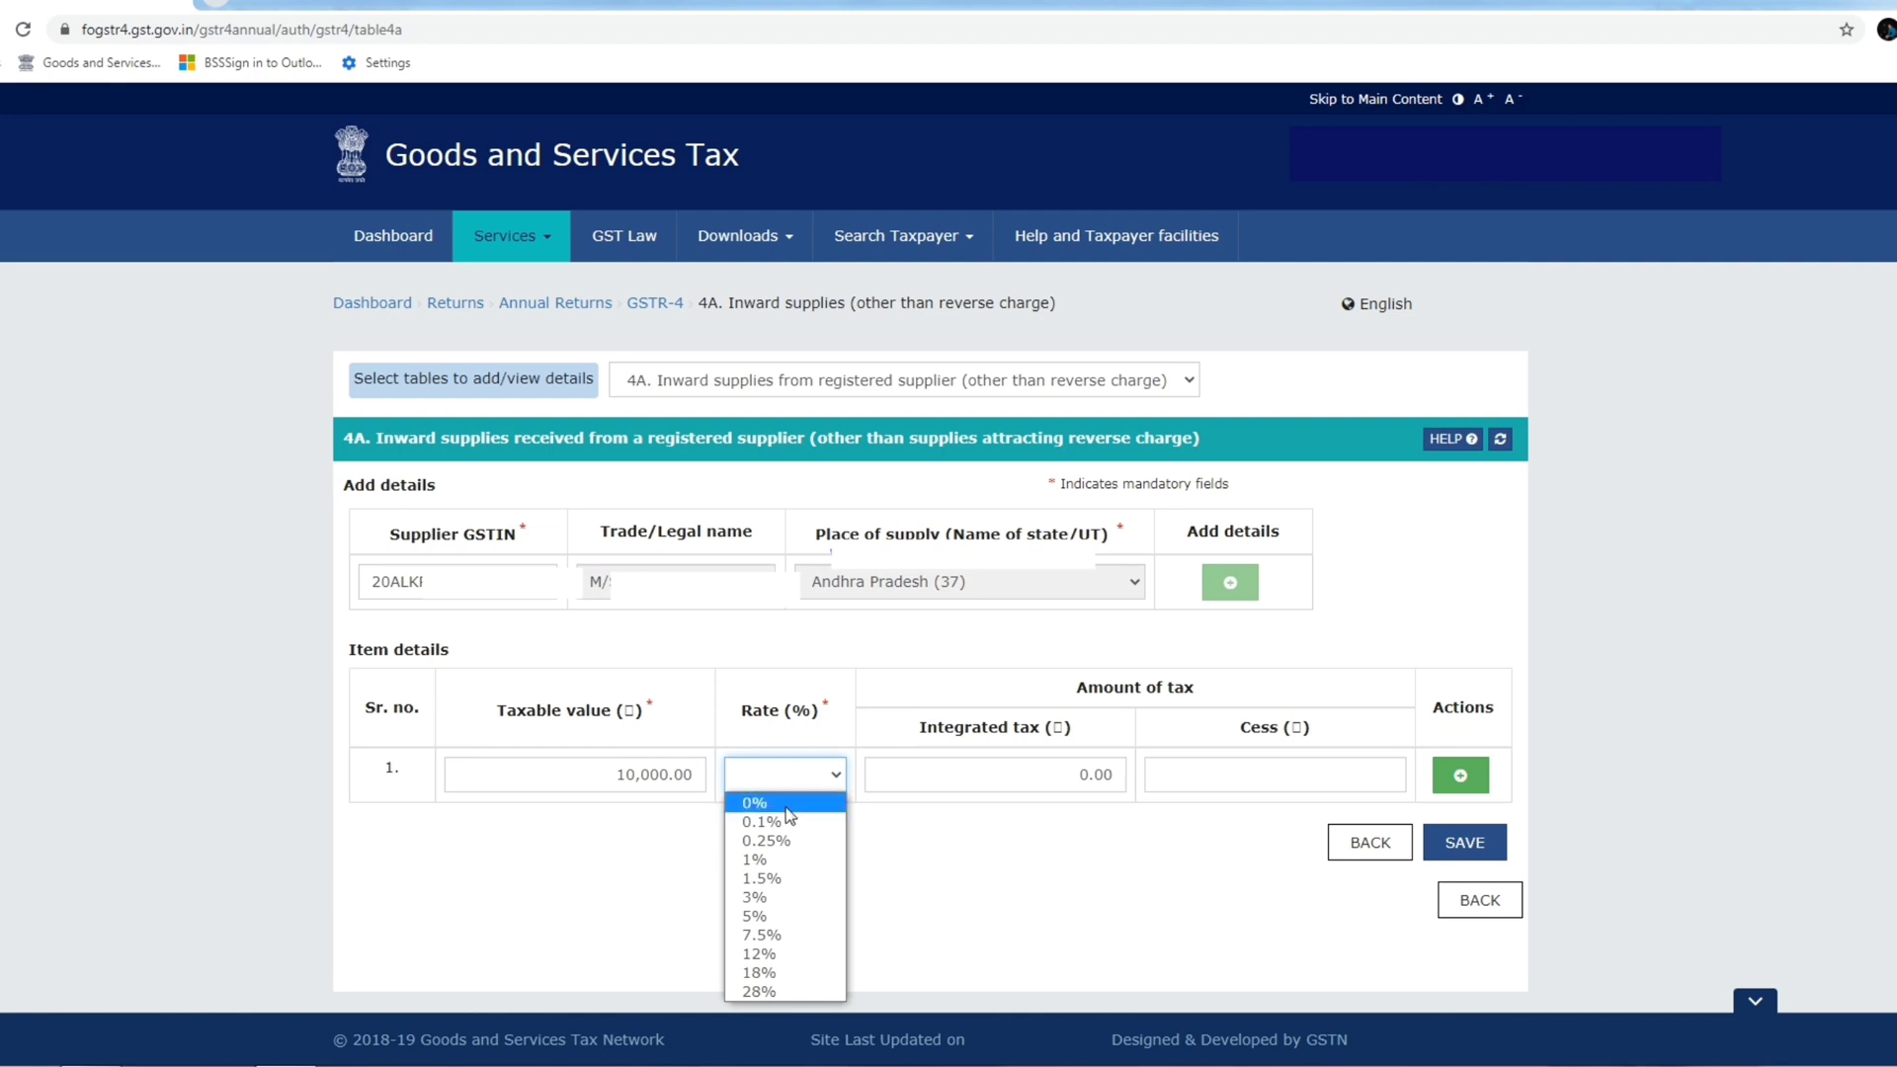
click(753, 916)
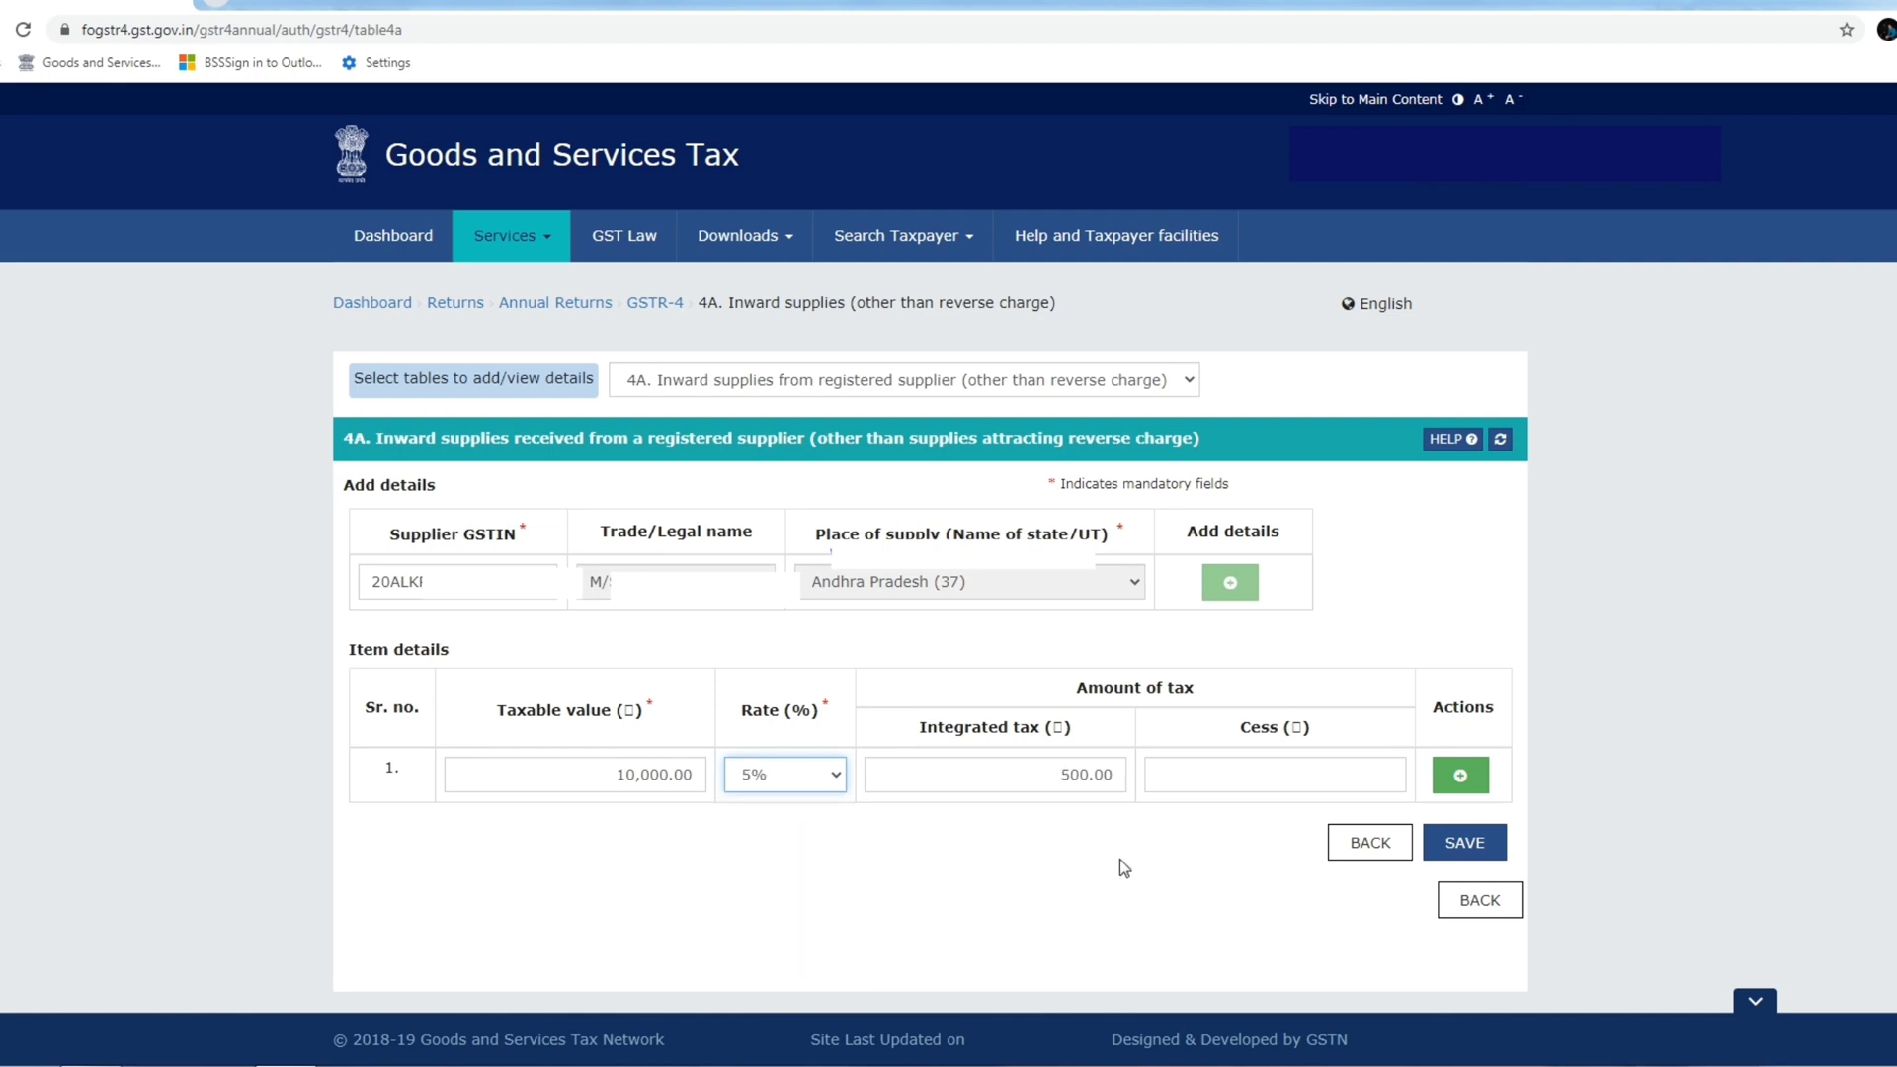
click(1467, 844)
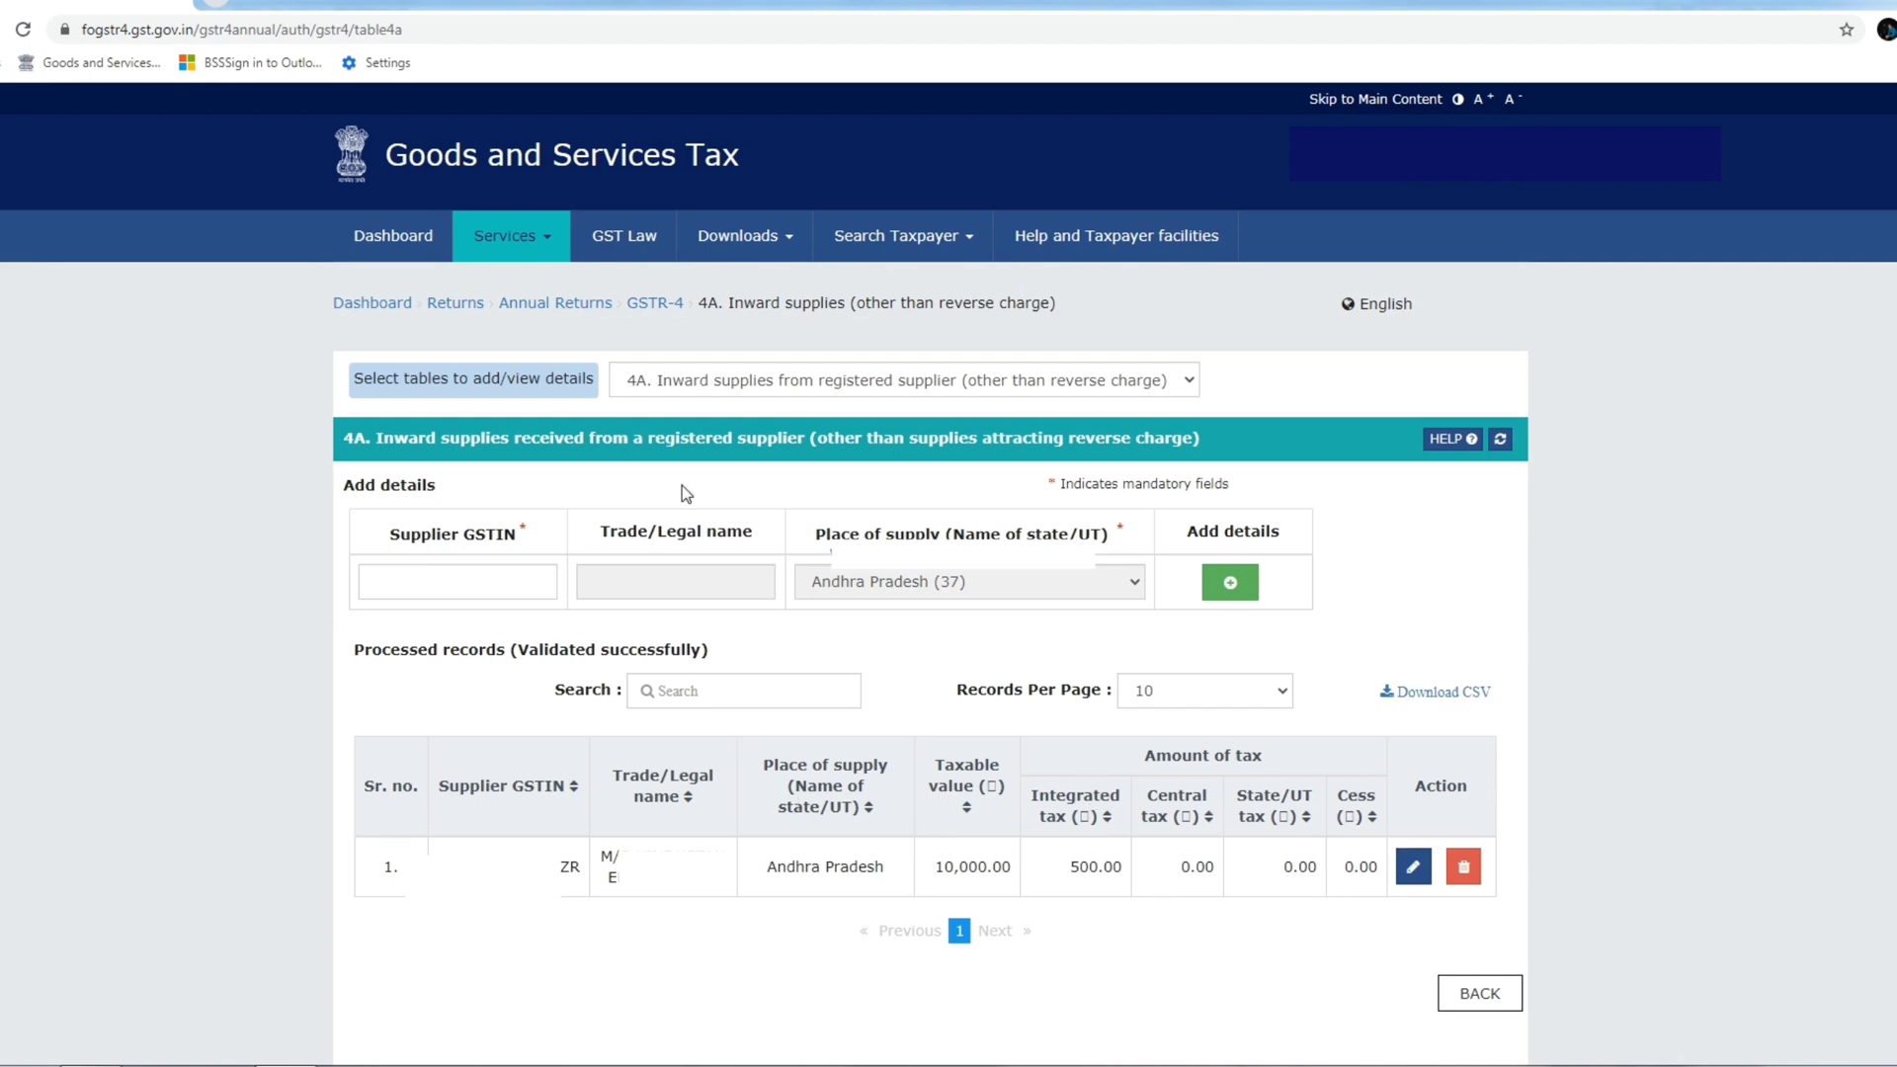
click(1166, 385)
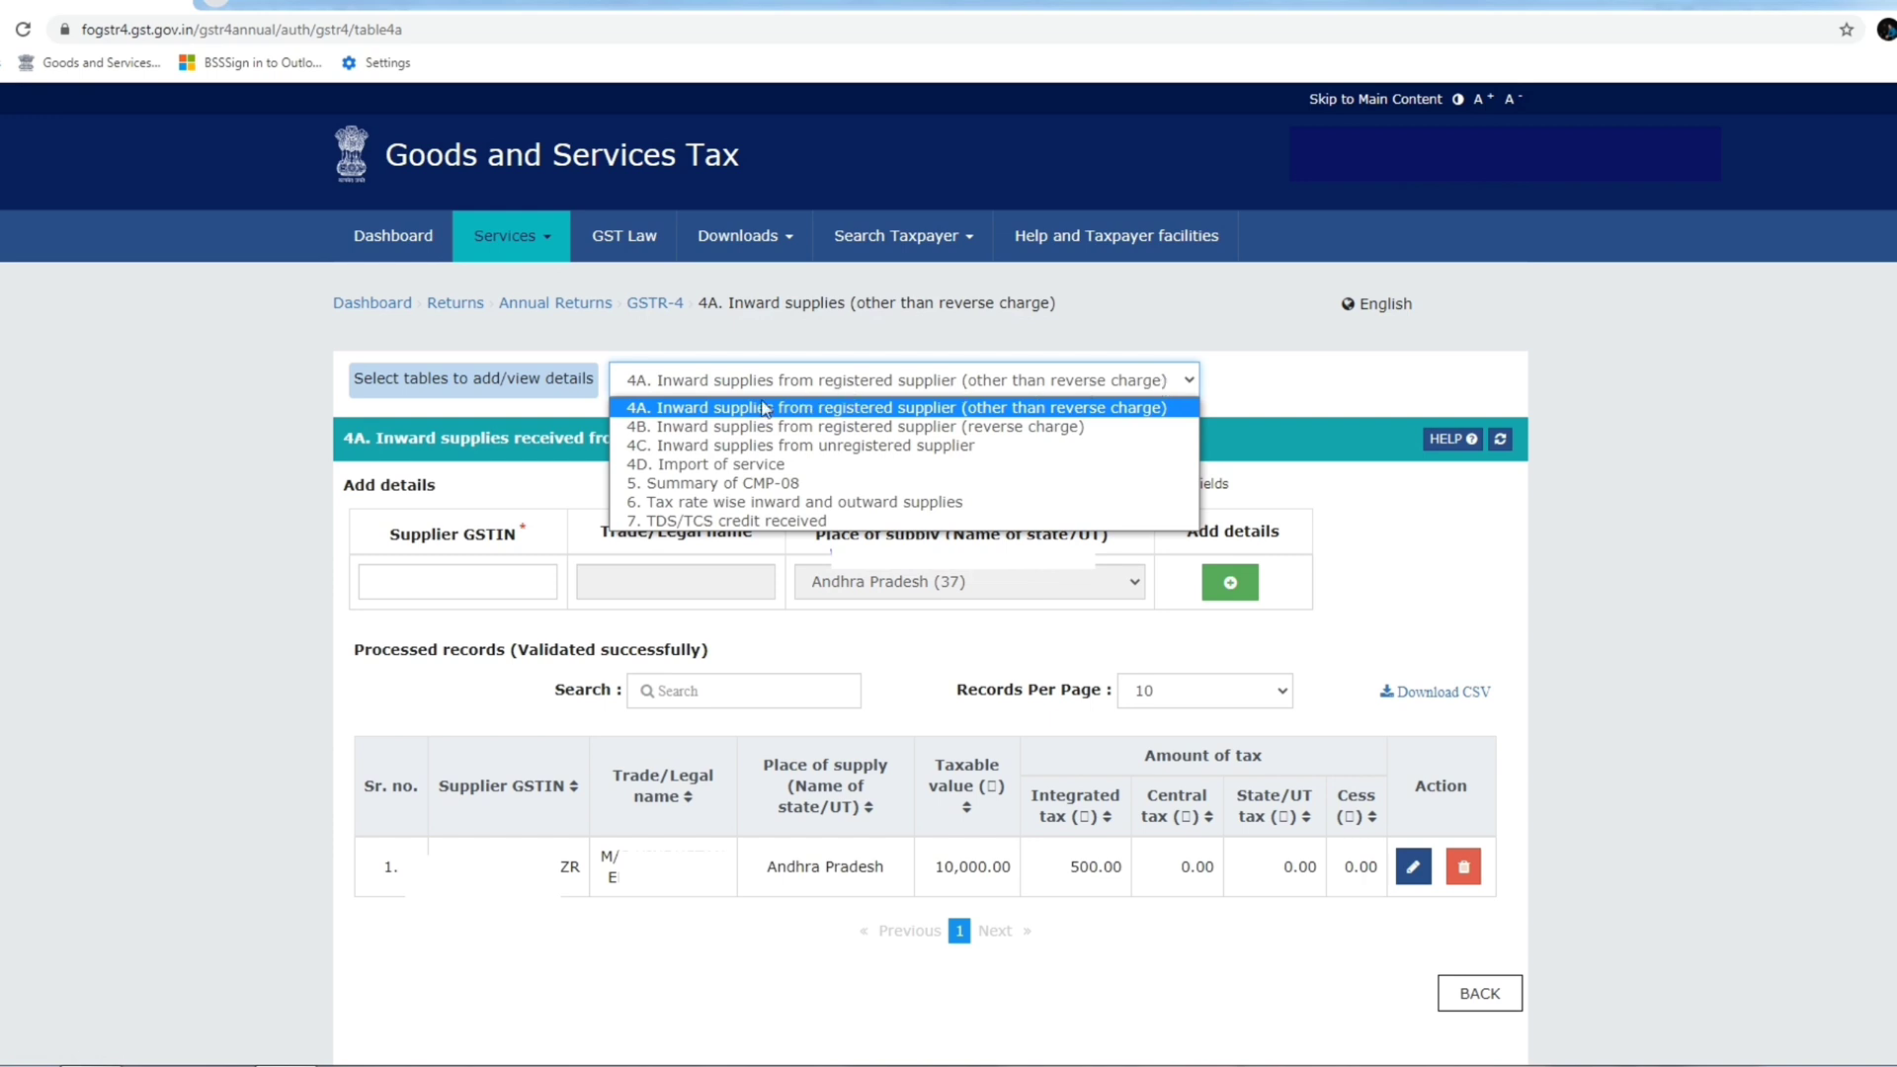
Switch to table 4B and enter the reverse-charge supplier's GSTIN to add item details.
click(730, 434)
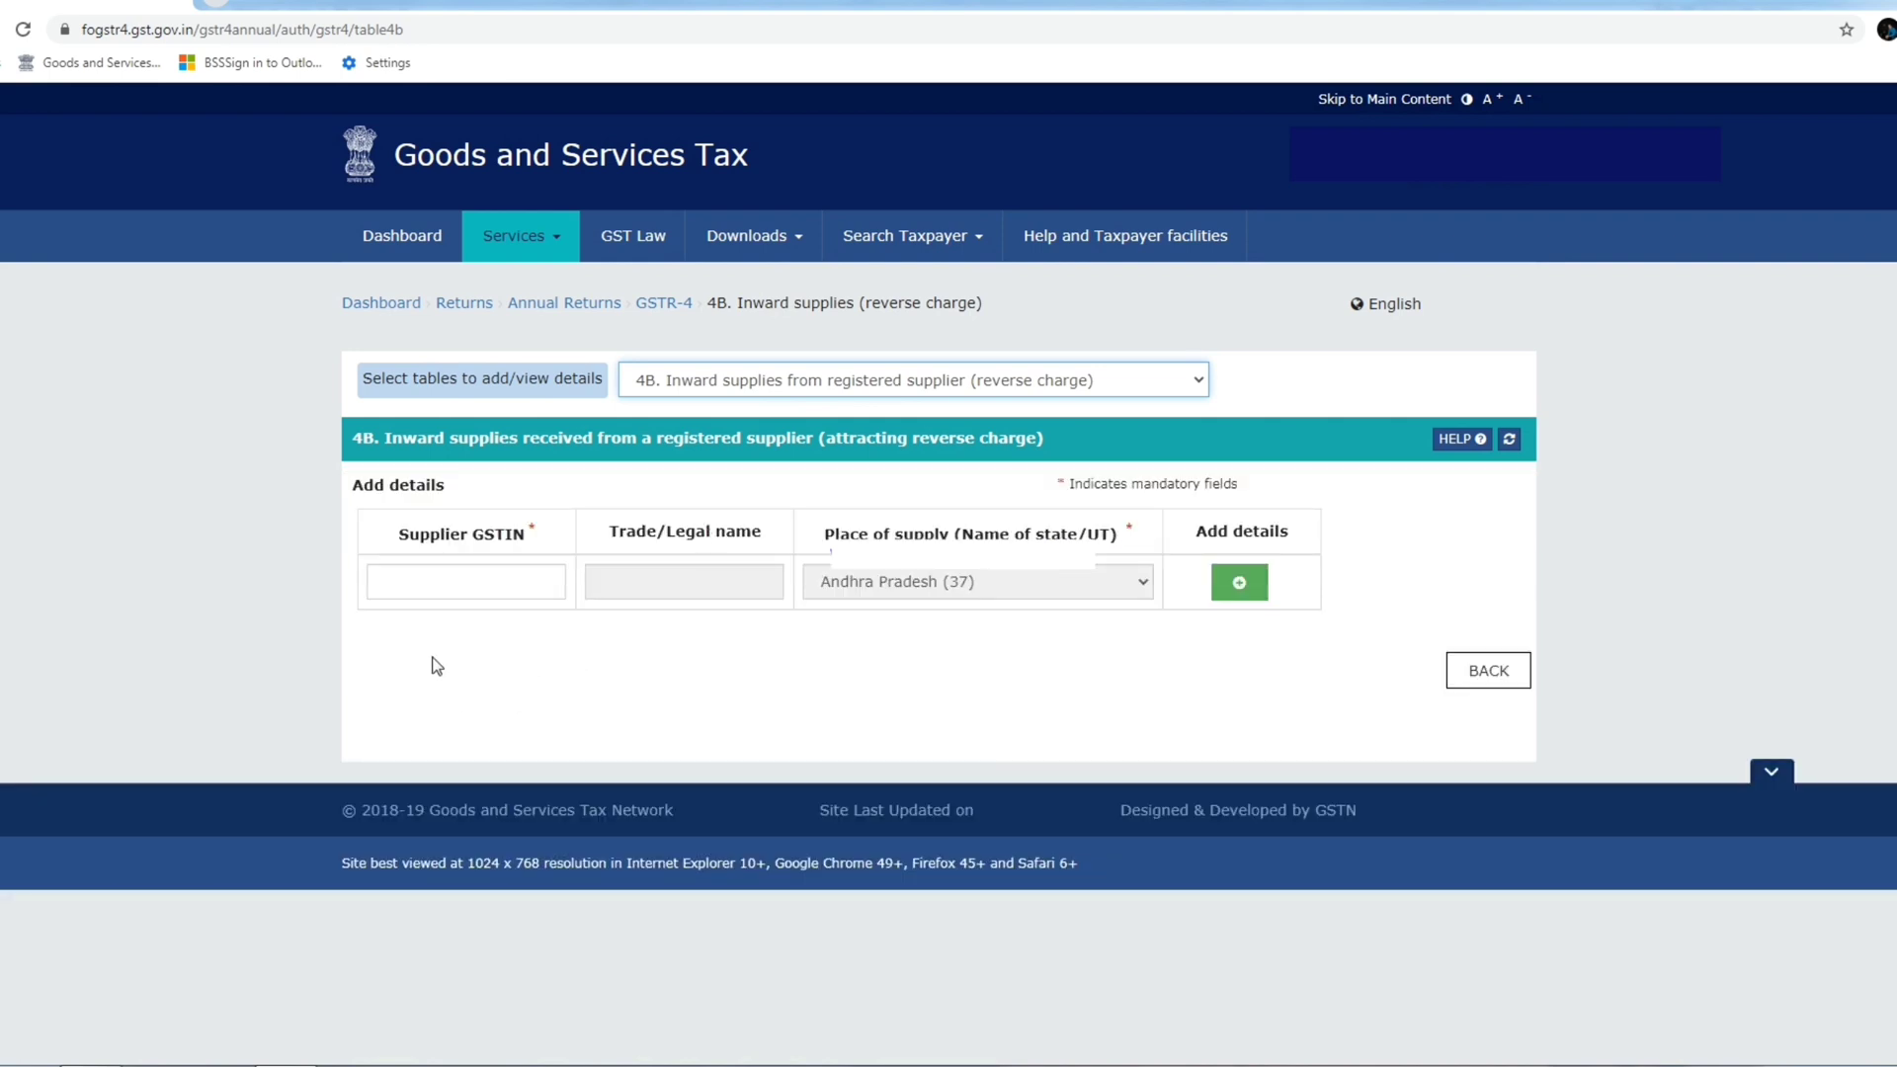
click(457, 584)
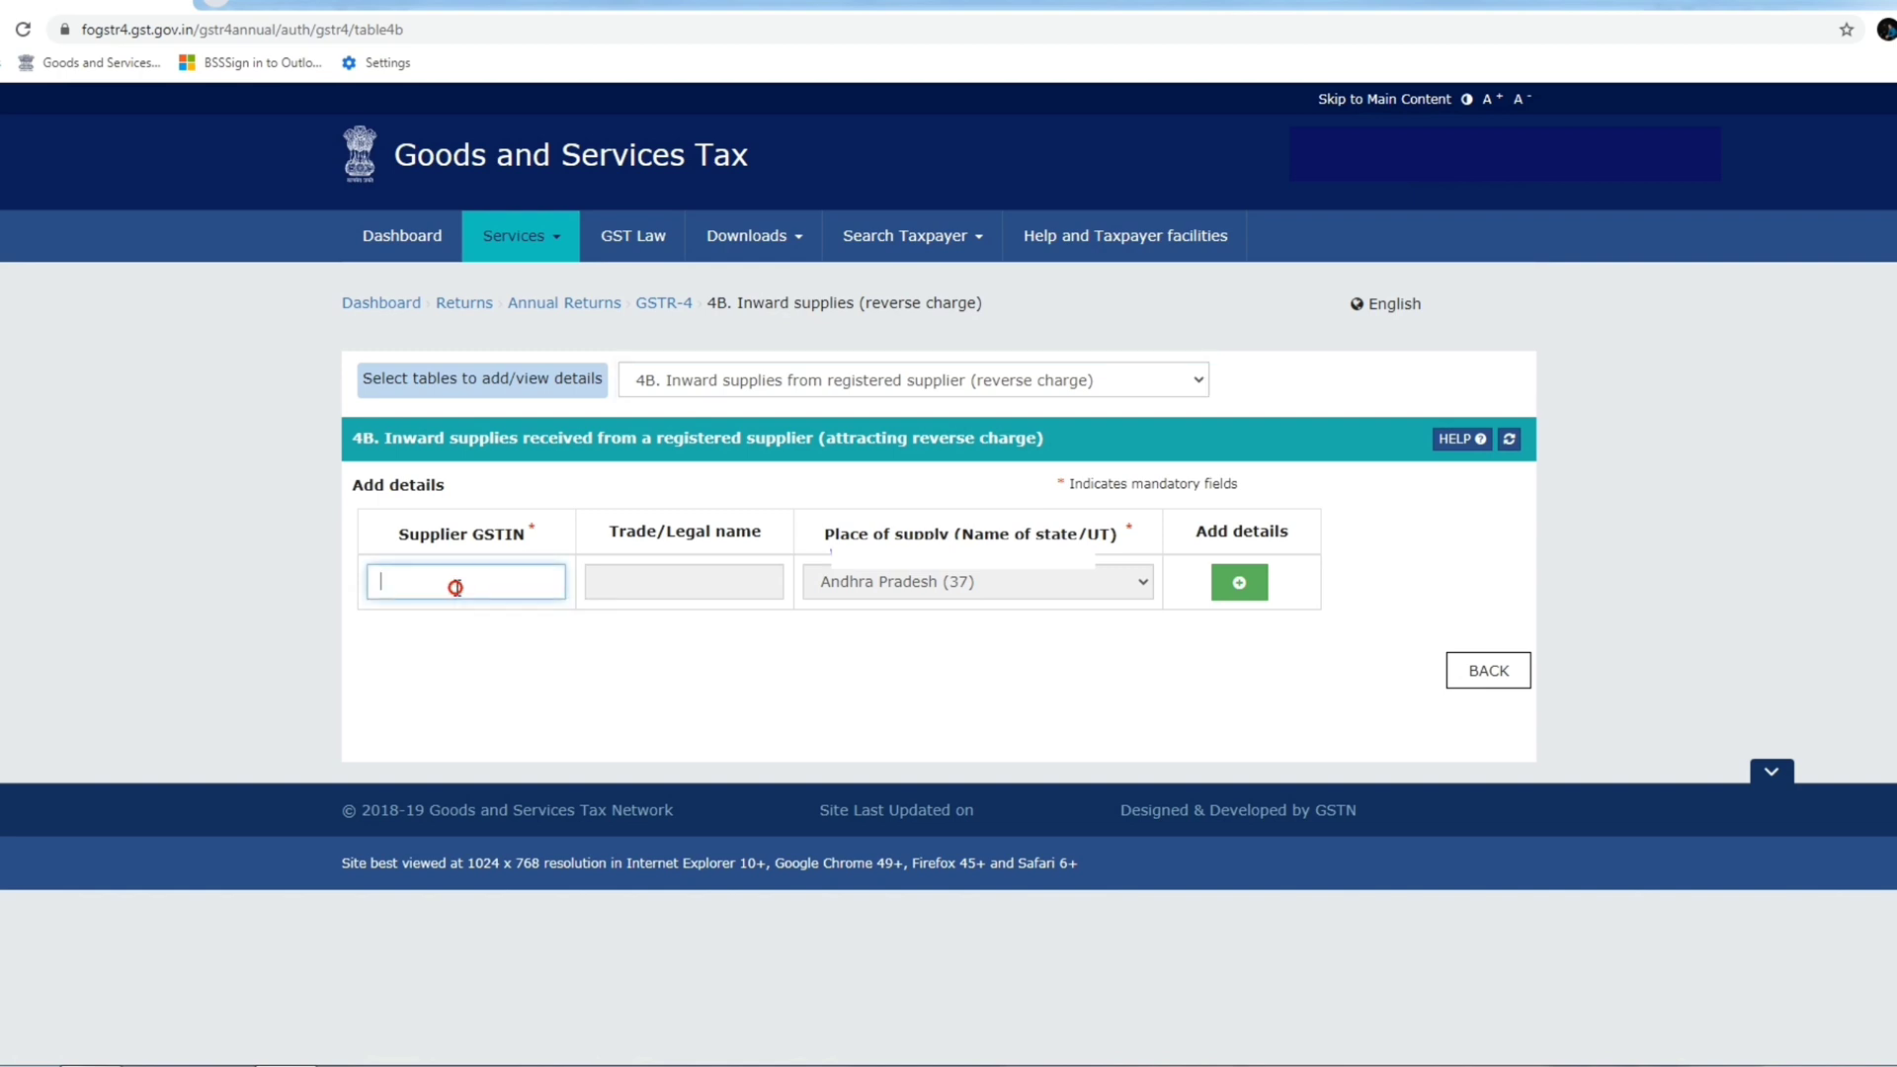
click(532, 491)
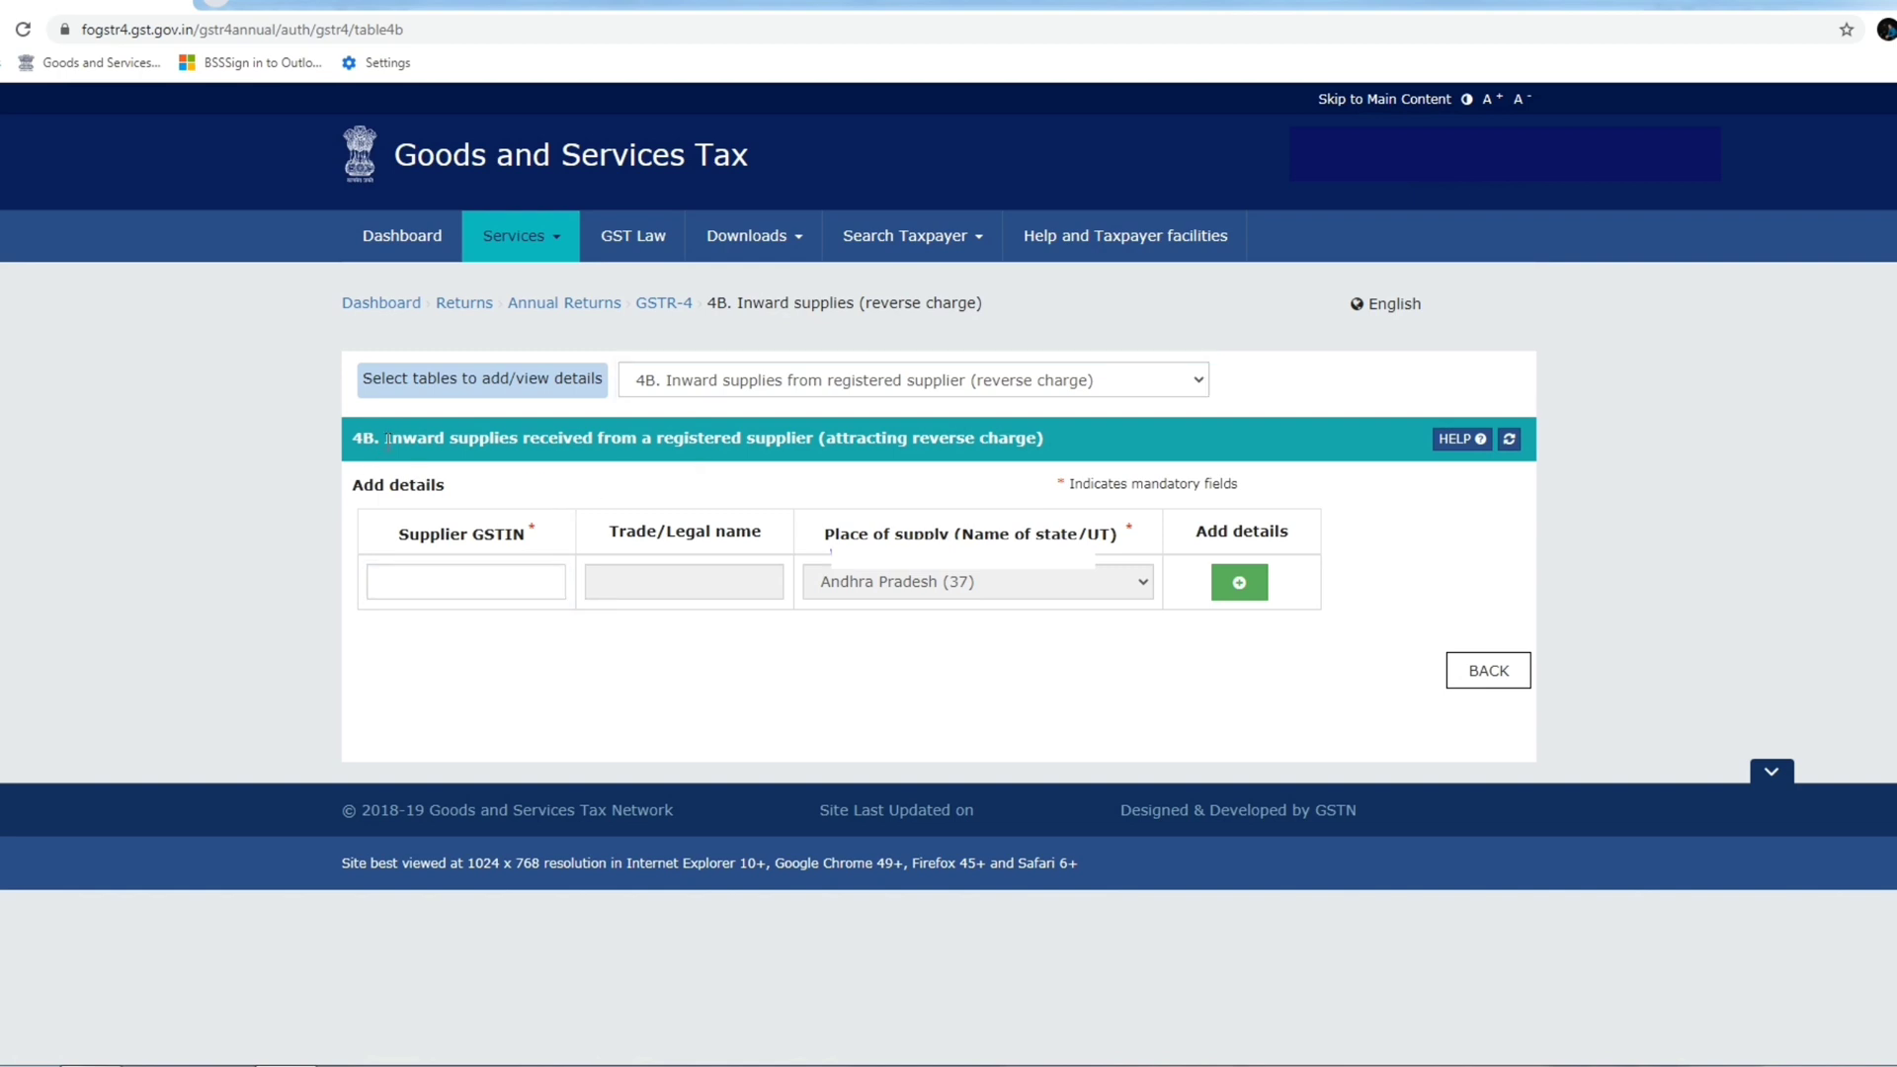
drag(387, 440, 1049, 453)
click(1051, 452)
drag(818, 438, 1099, 438)
click(805, 486)
click(481, 581)
text(20A)
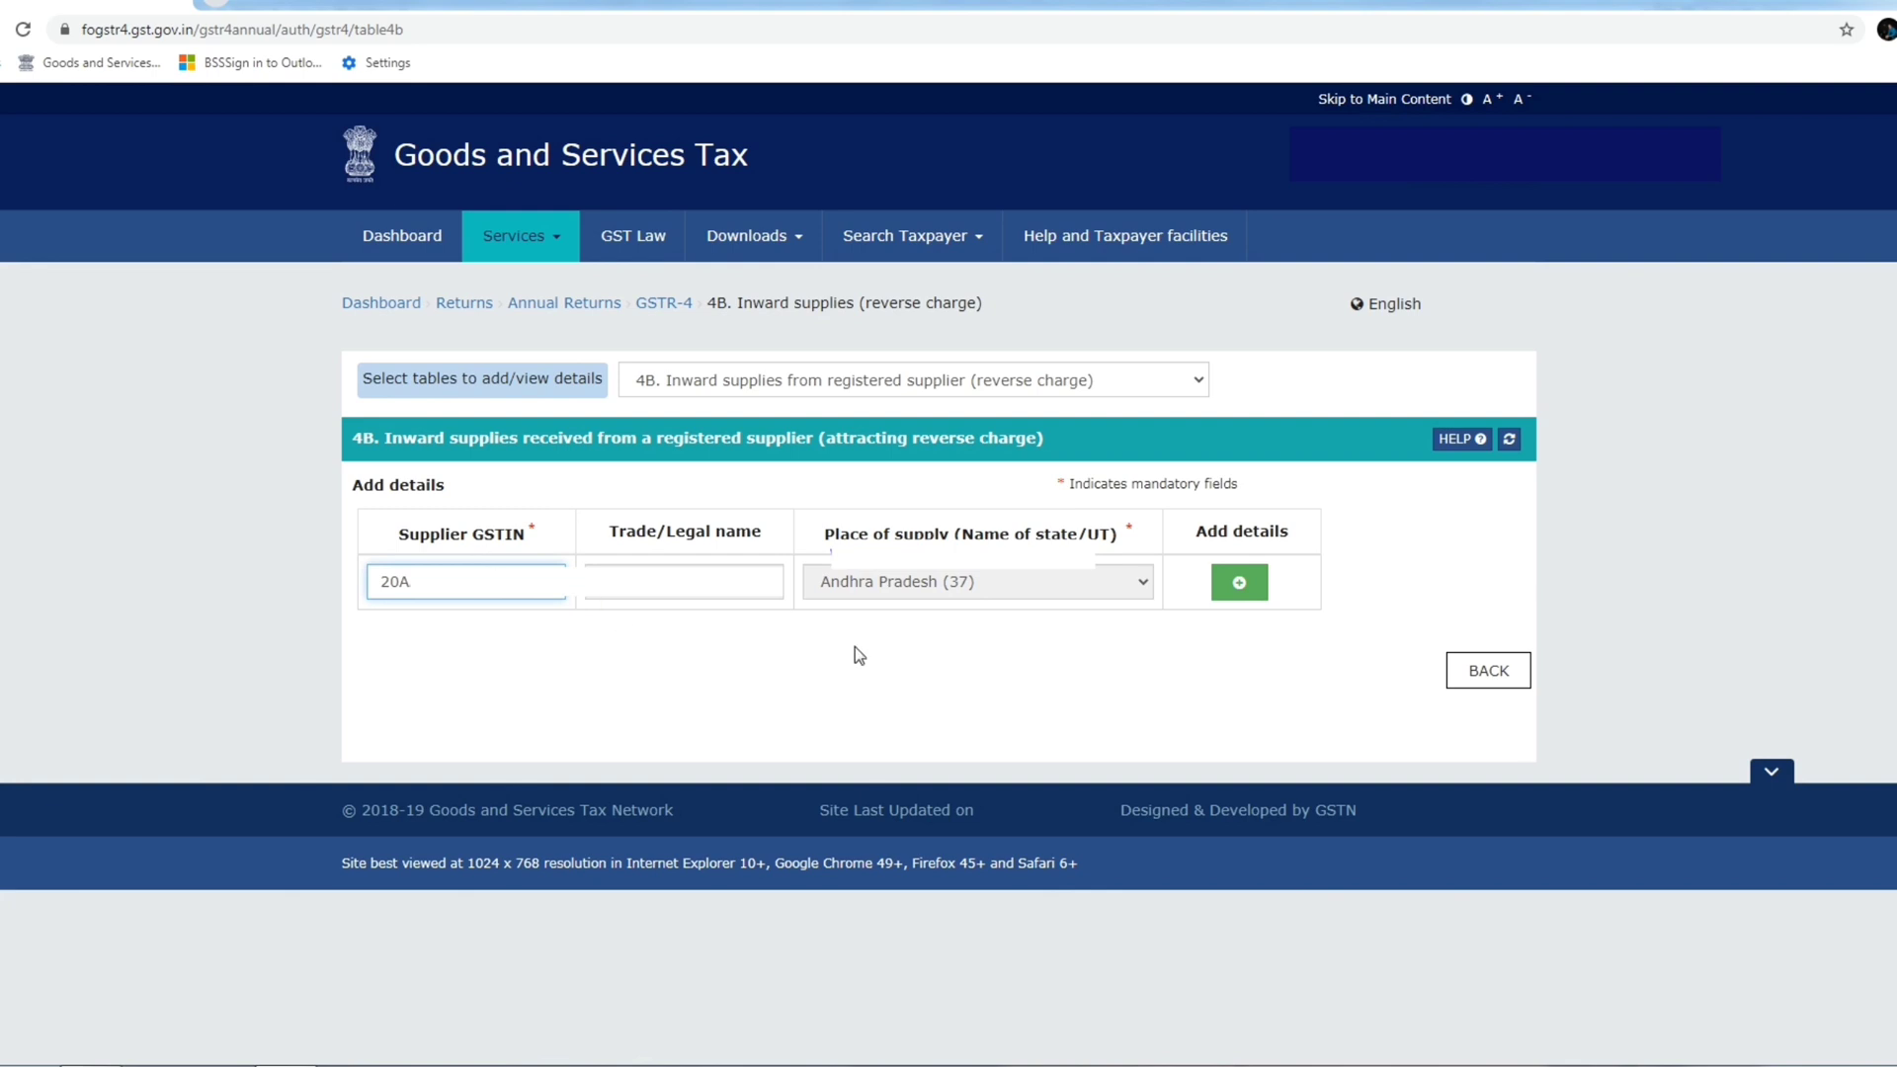
text(A)
click(1241, 588)
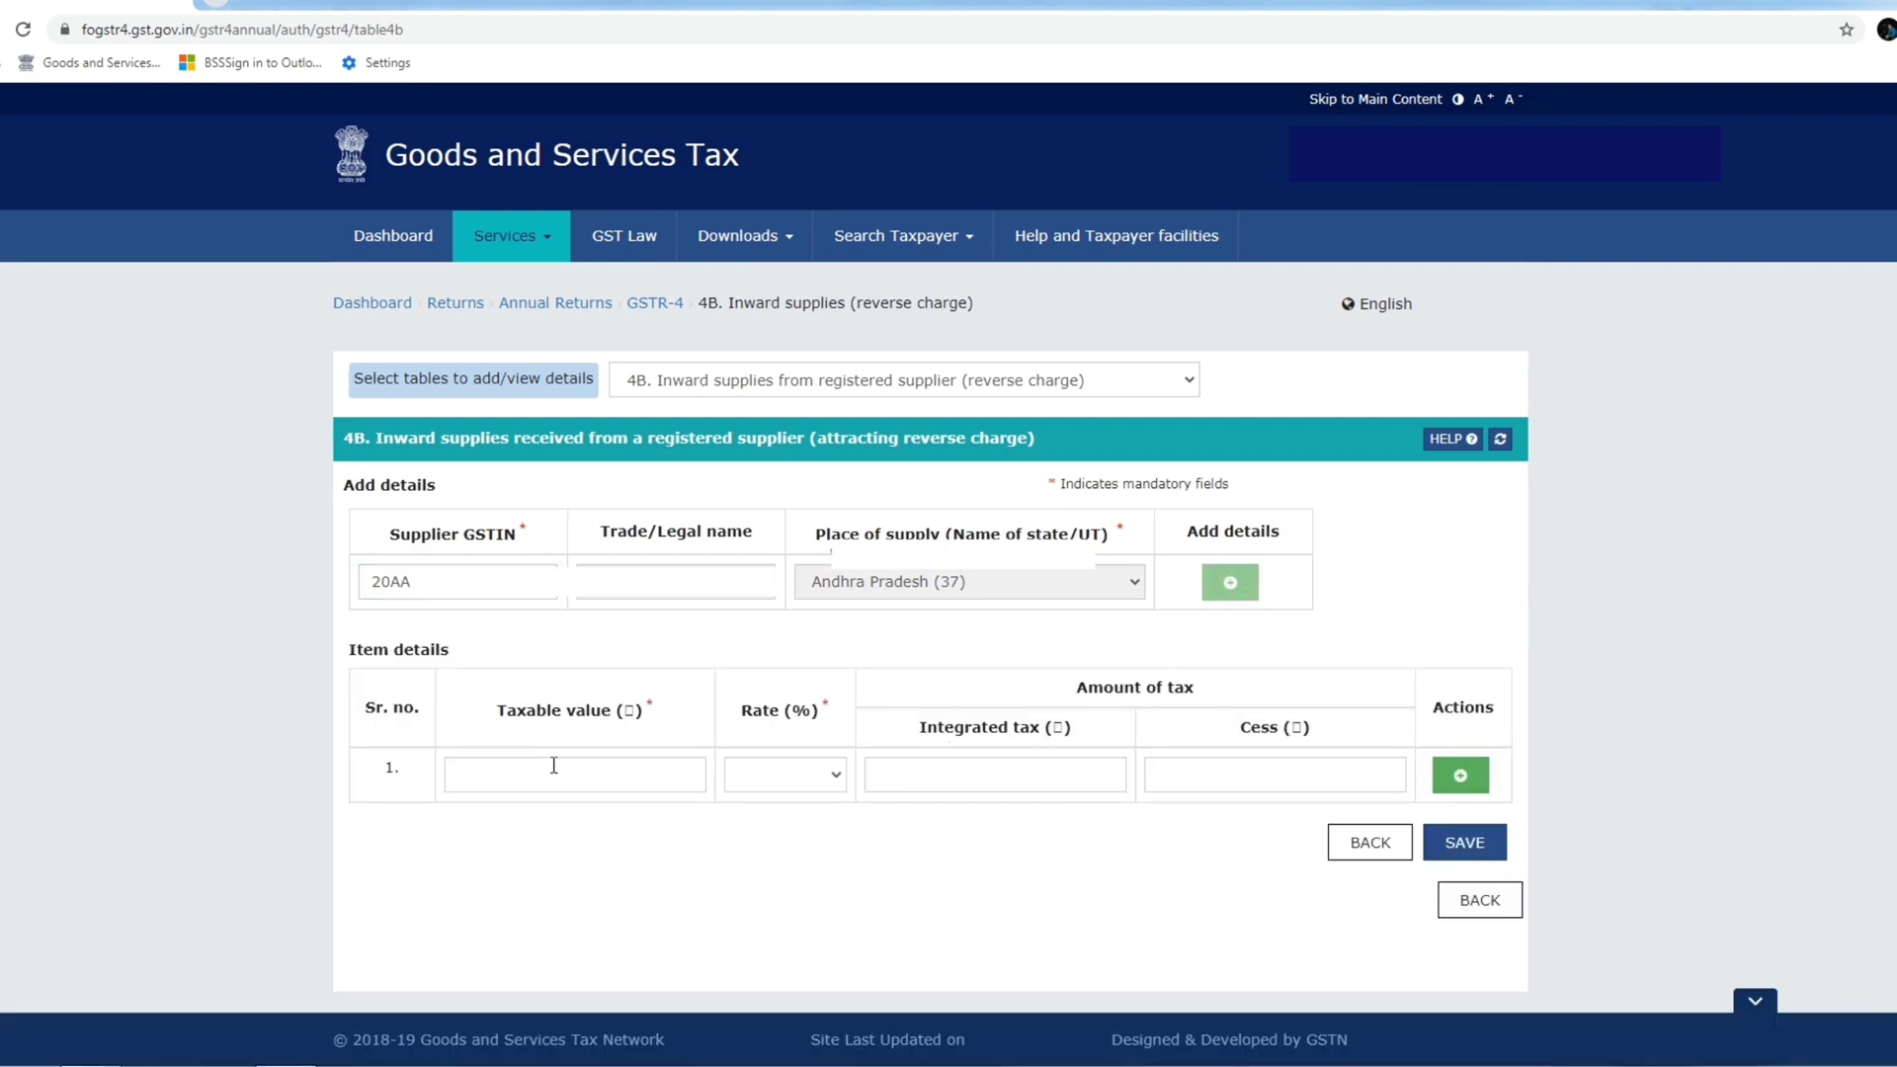
Record taxable value 15,000 at 5%, giving 750.00 integrated tax, and save the 4B entry.
click(617, 773)
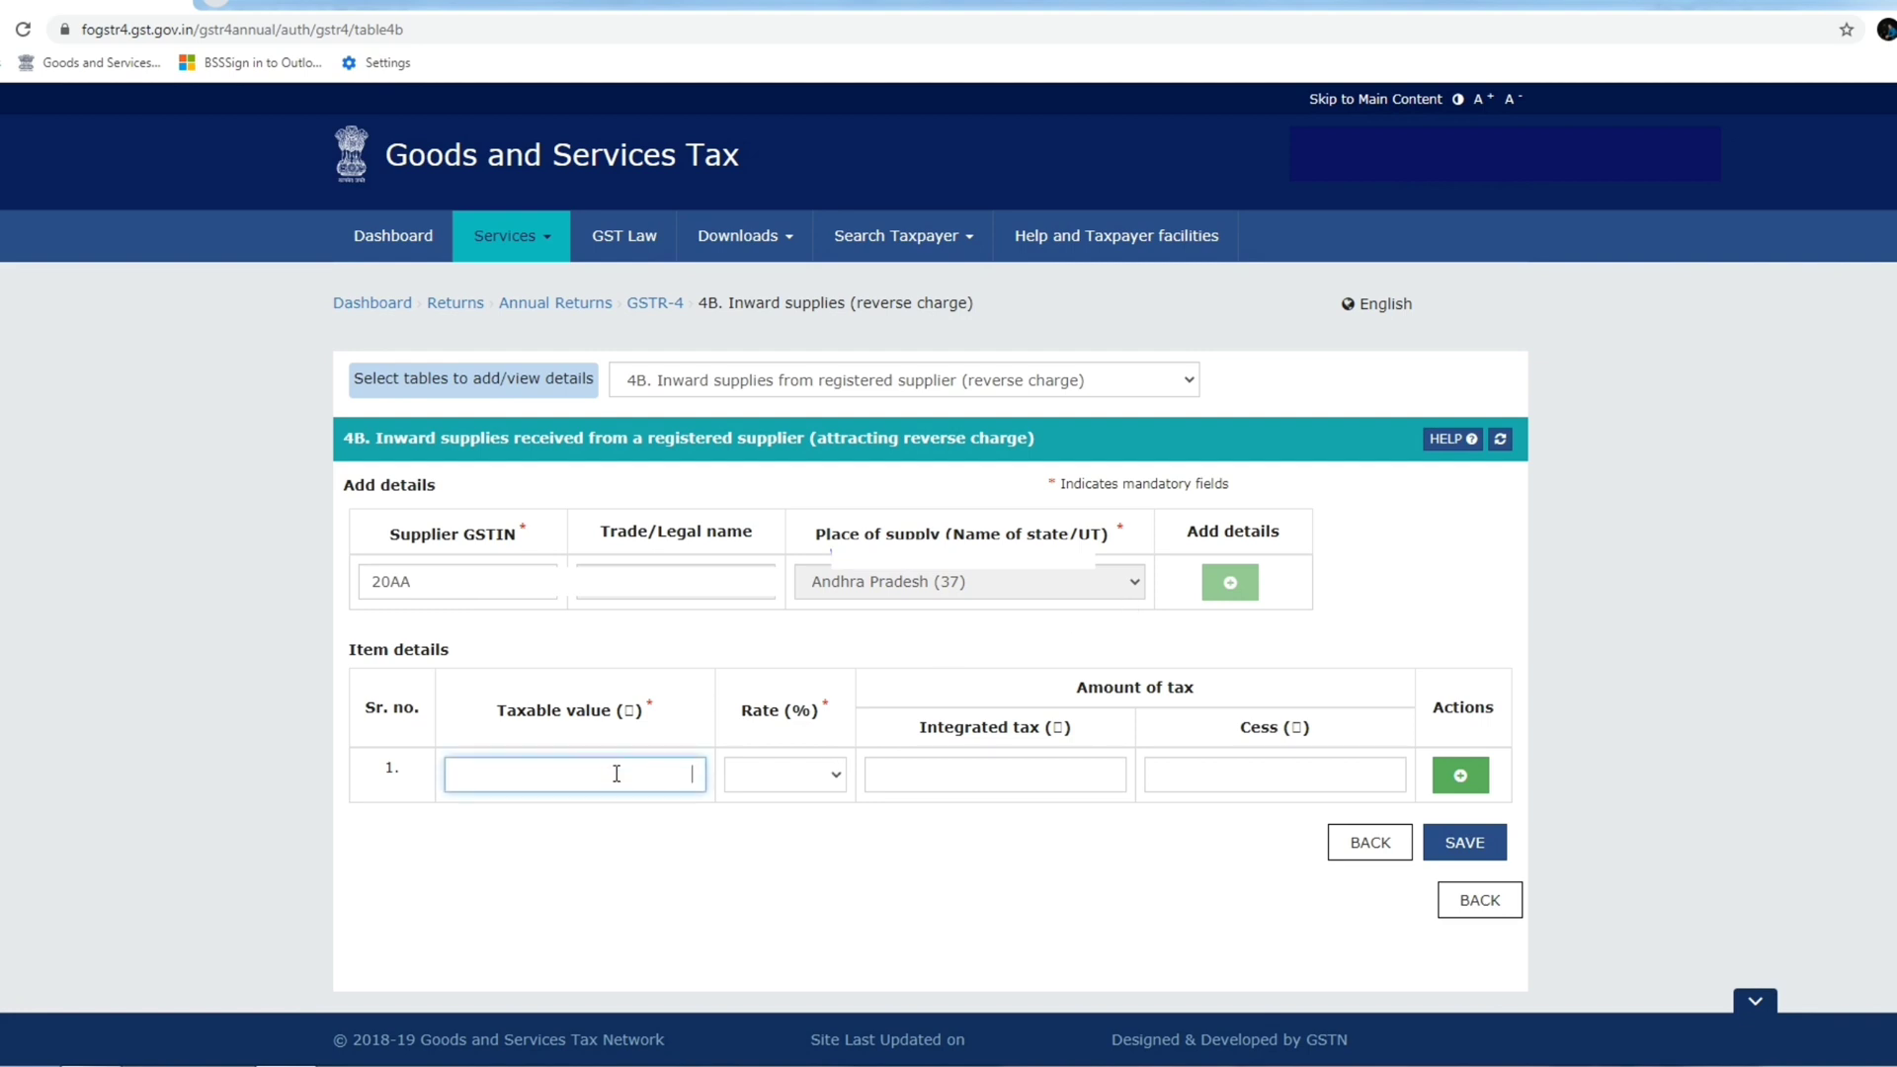
text(15000)
click(822, 777)
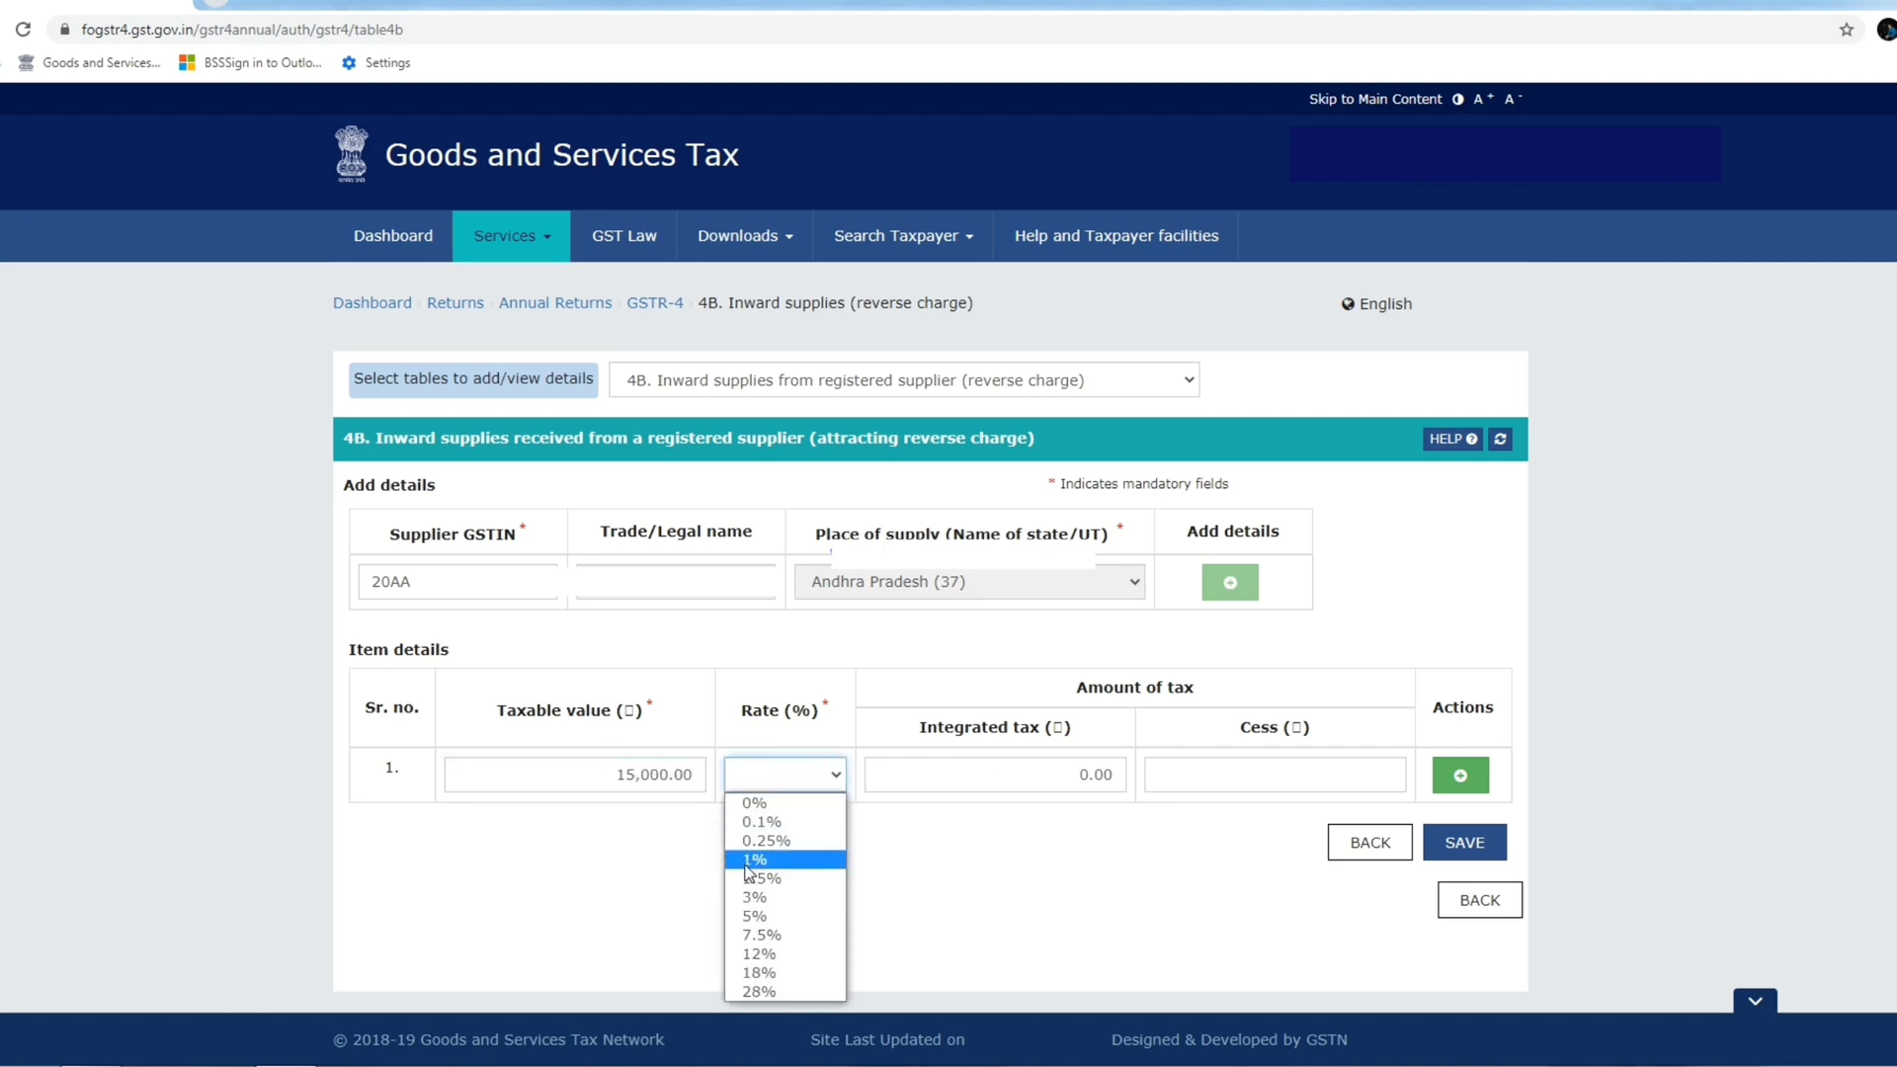
click(755, 915)
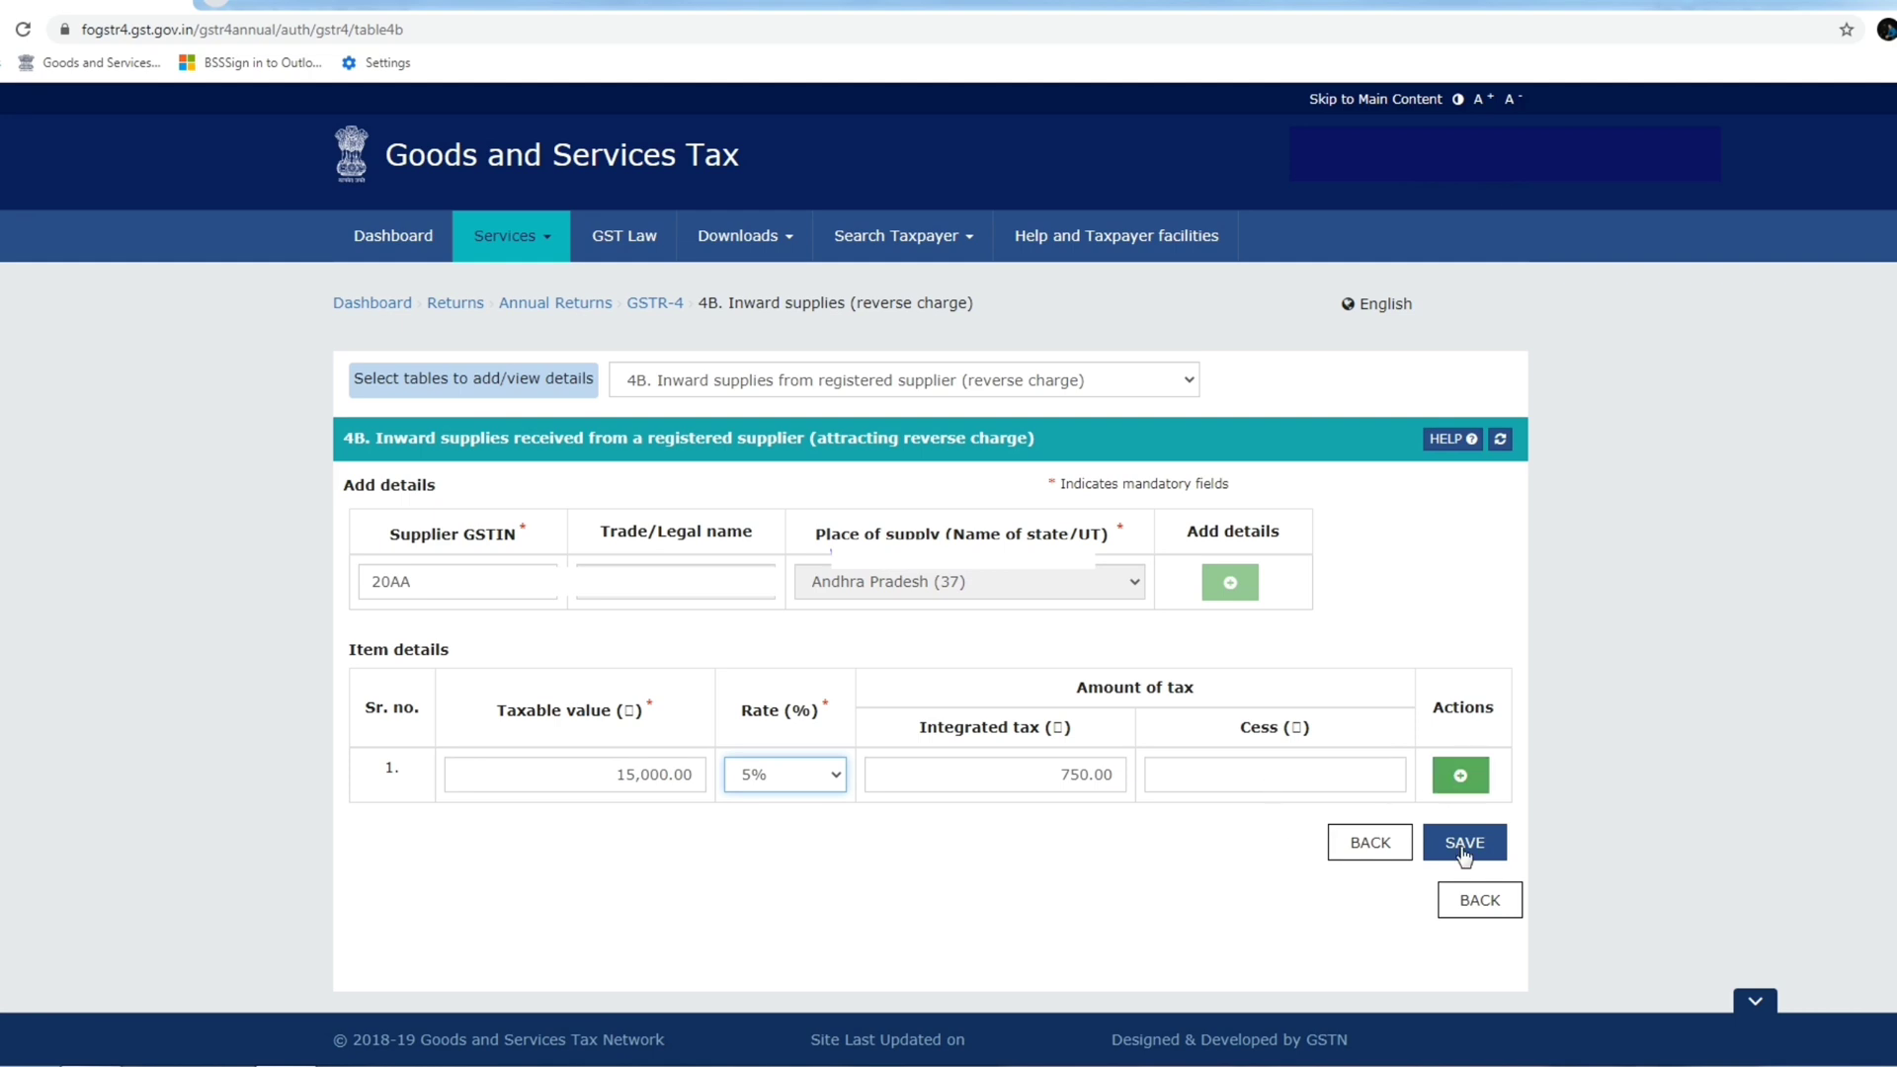
click(1461, 842)
scroll(1086, 692, down, 1)
drag(1103, 761, 981, 757)
click(1048, 760)
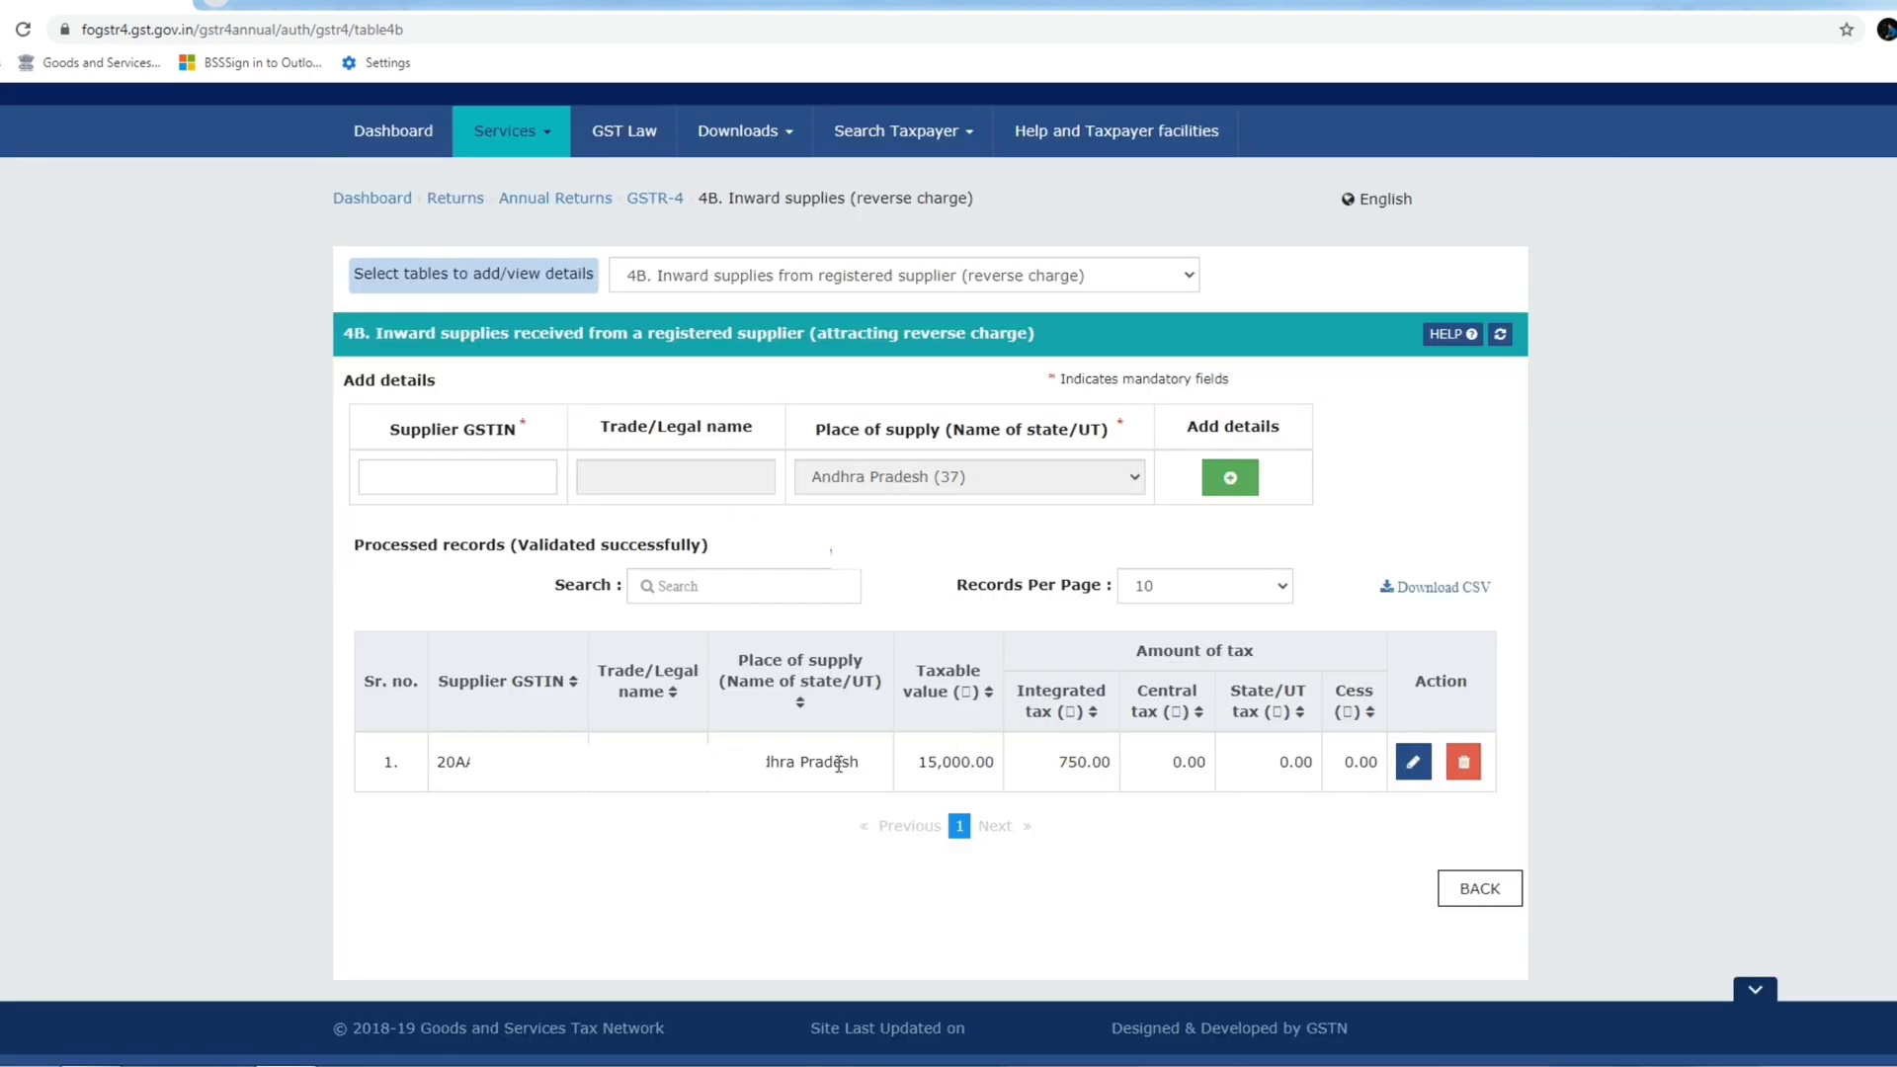
click(799, 277)
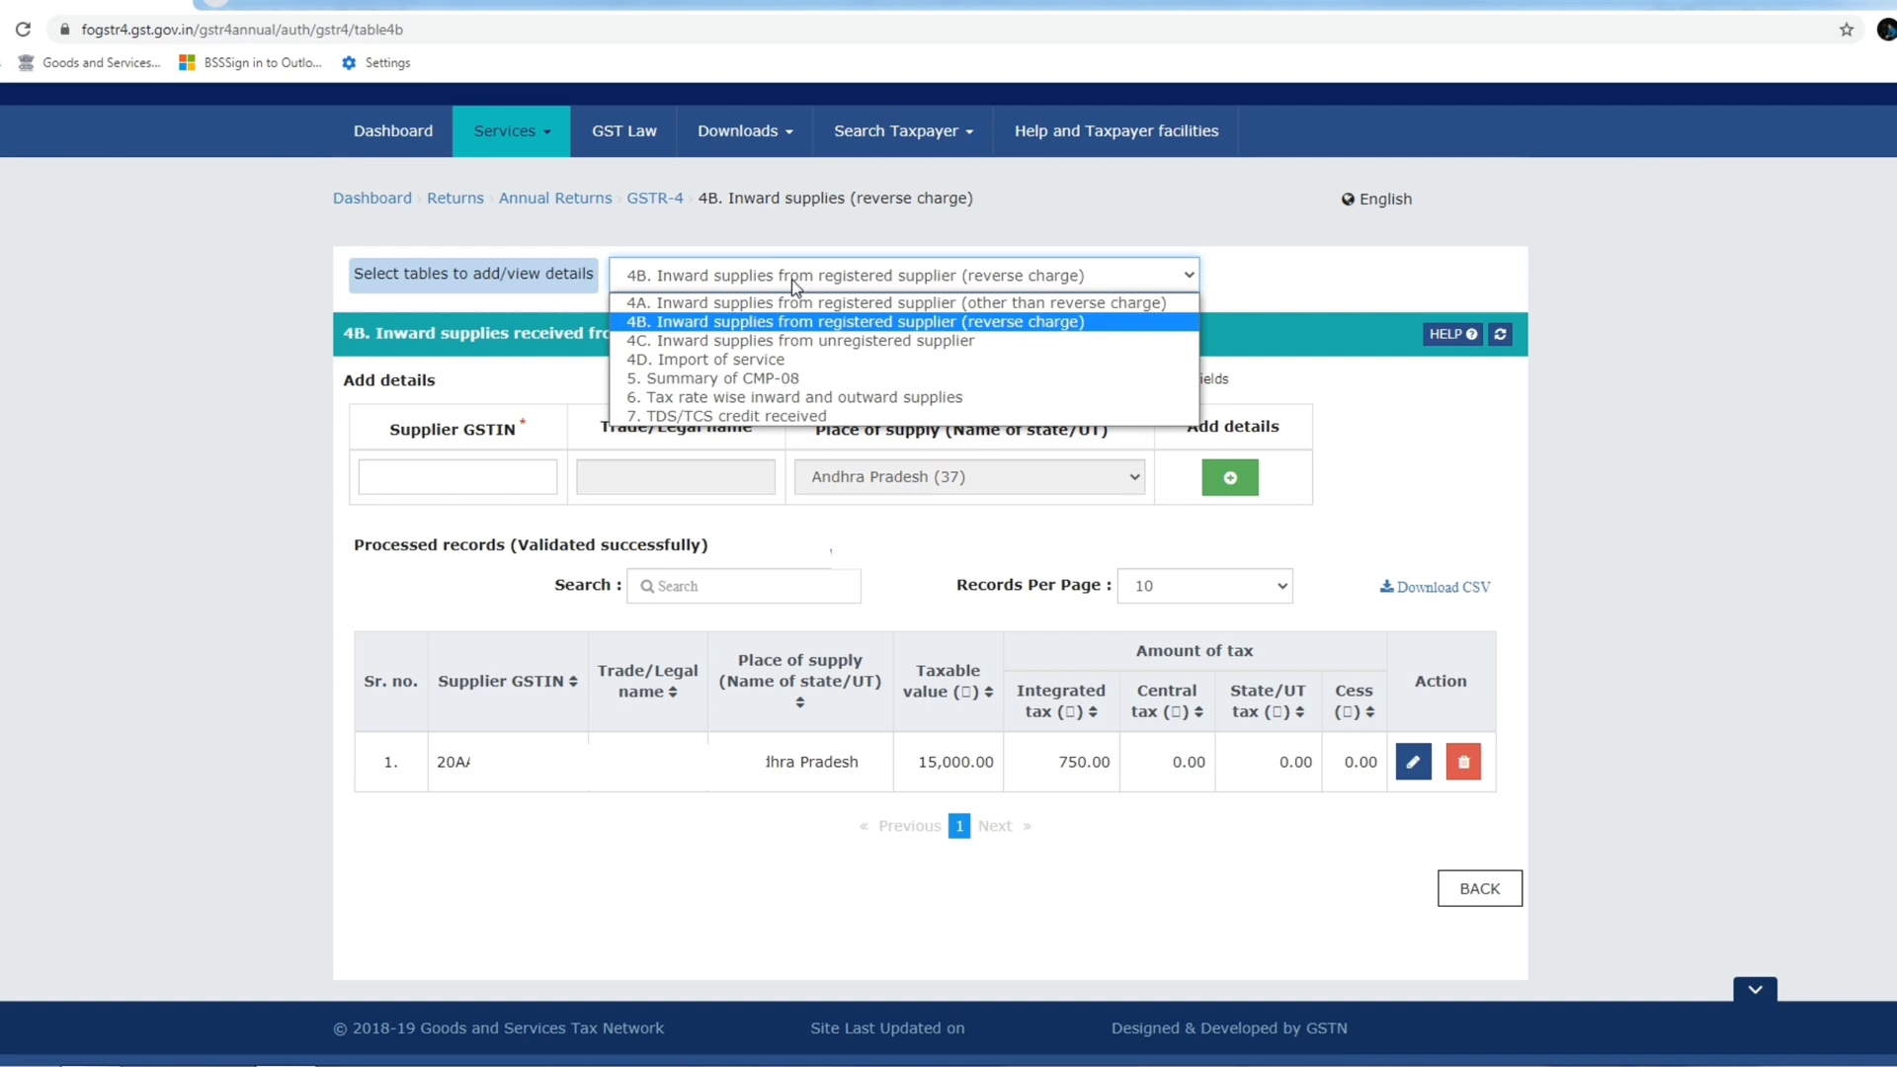
Open table 4C for unregistered suppliers with reverse charge left off.
click(802, 342)
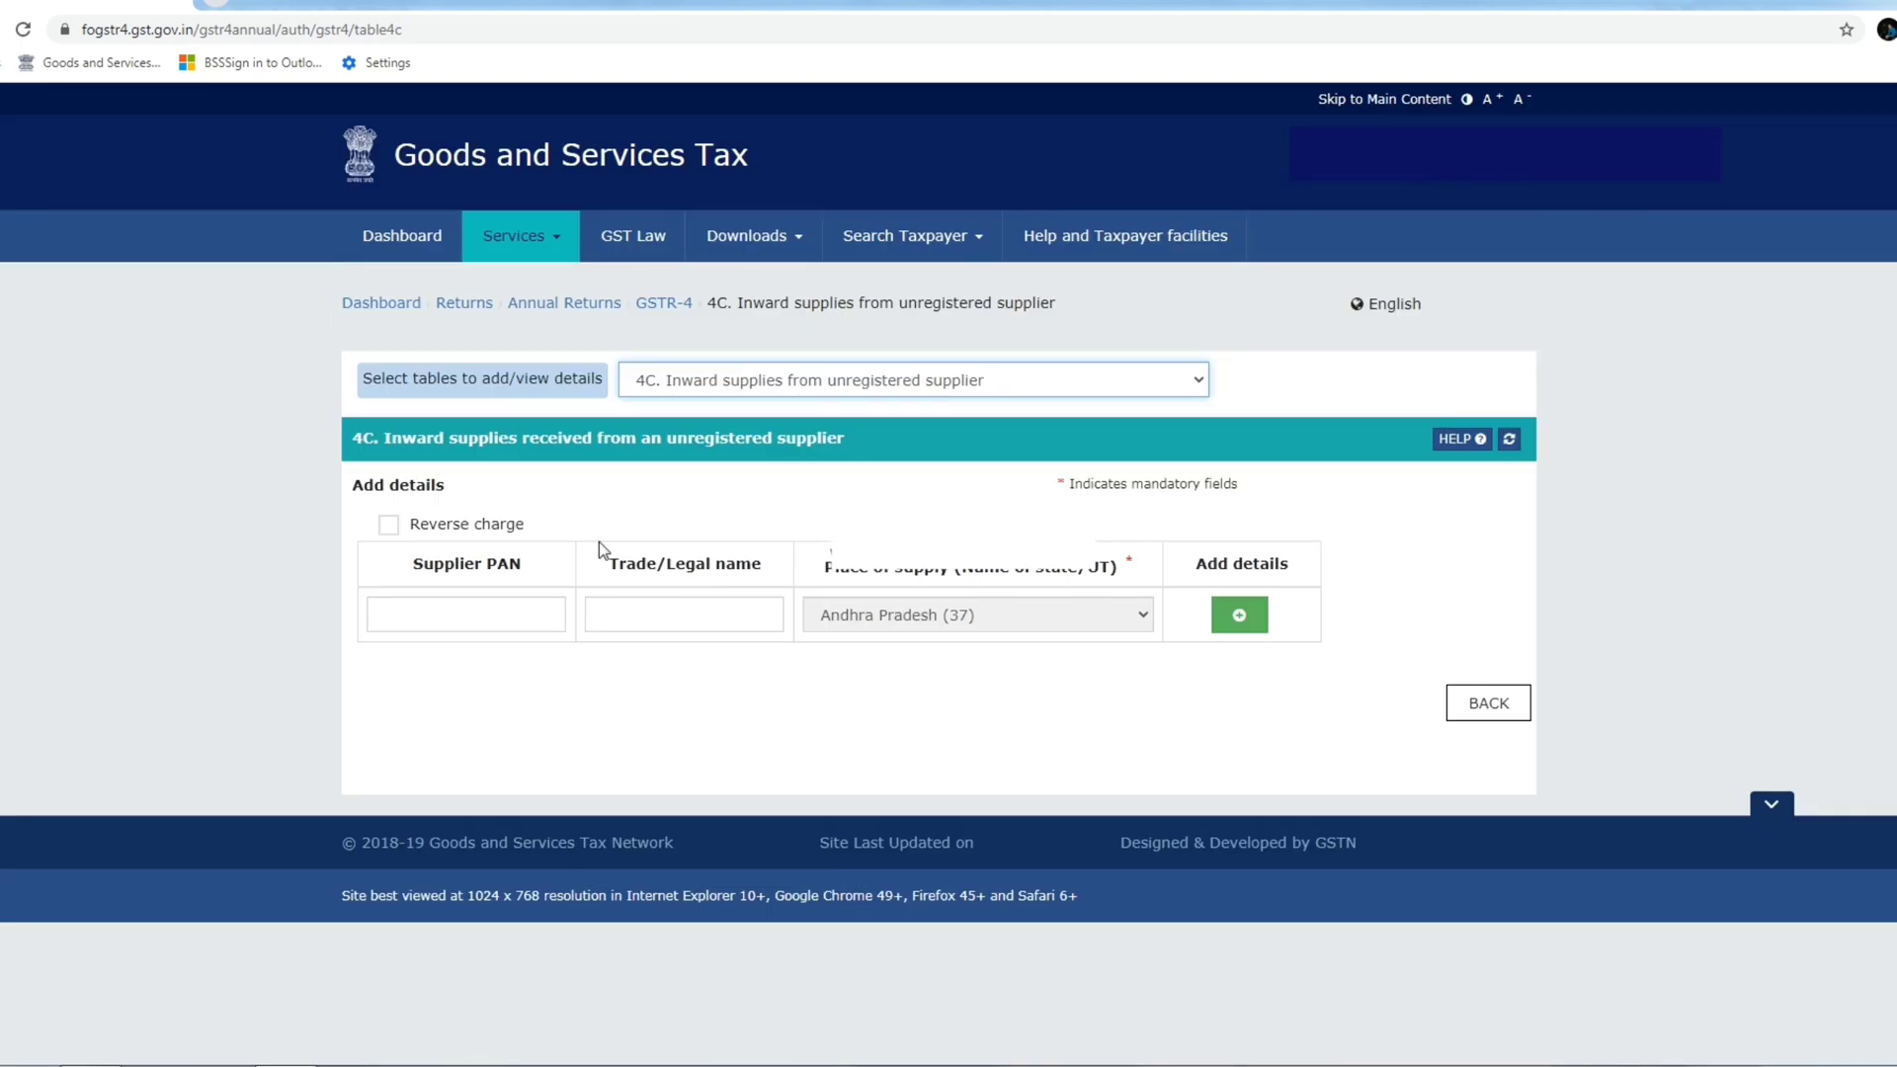
drag(670, 438, 851, 441)
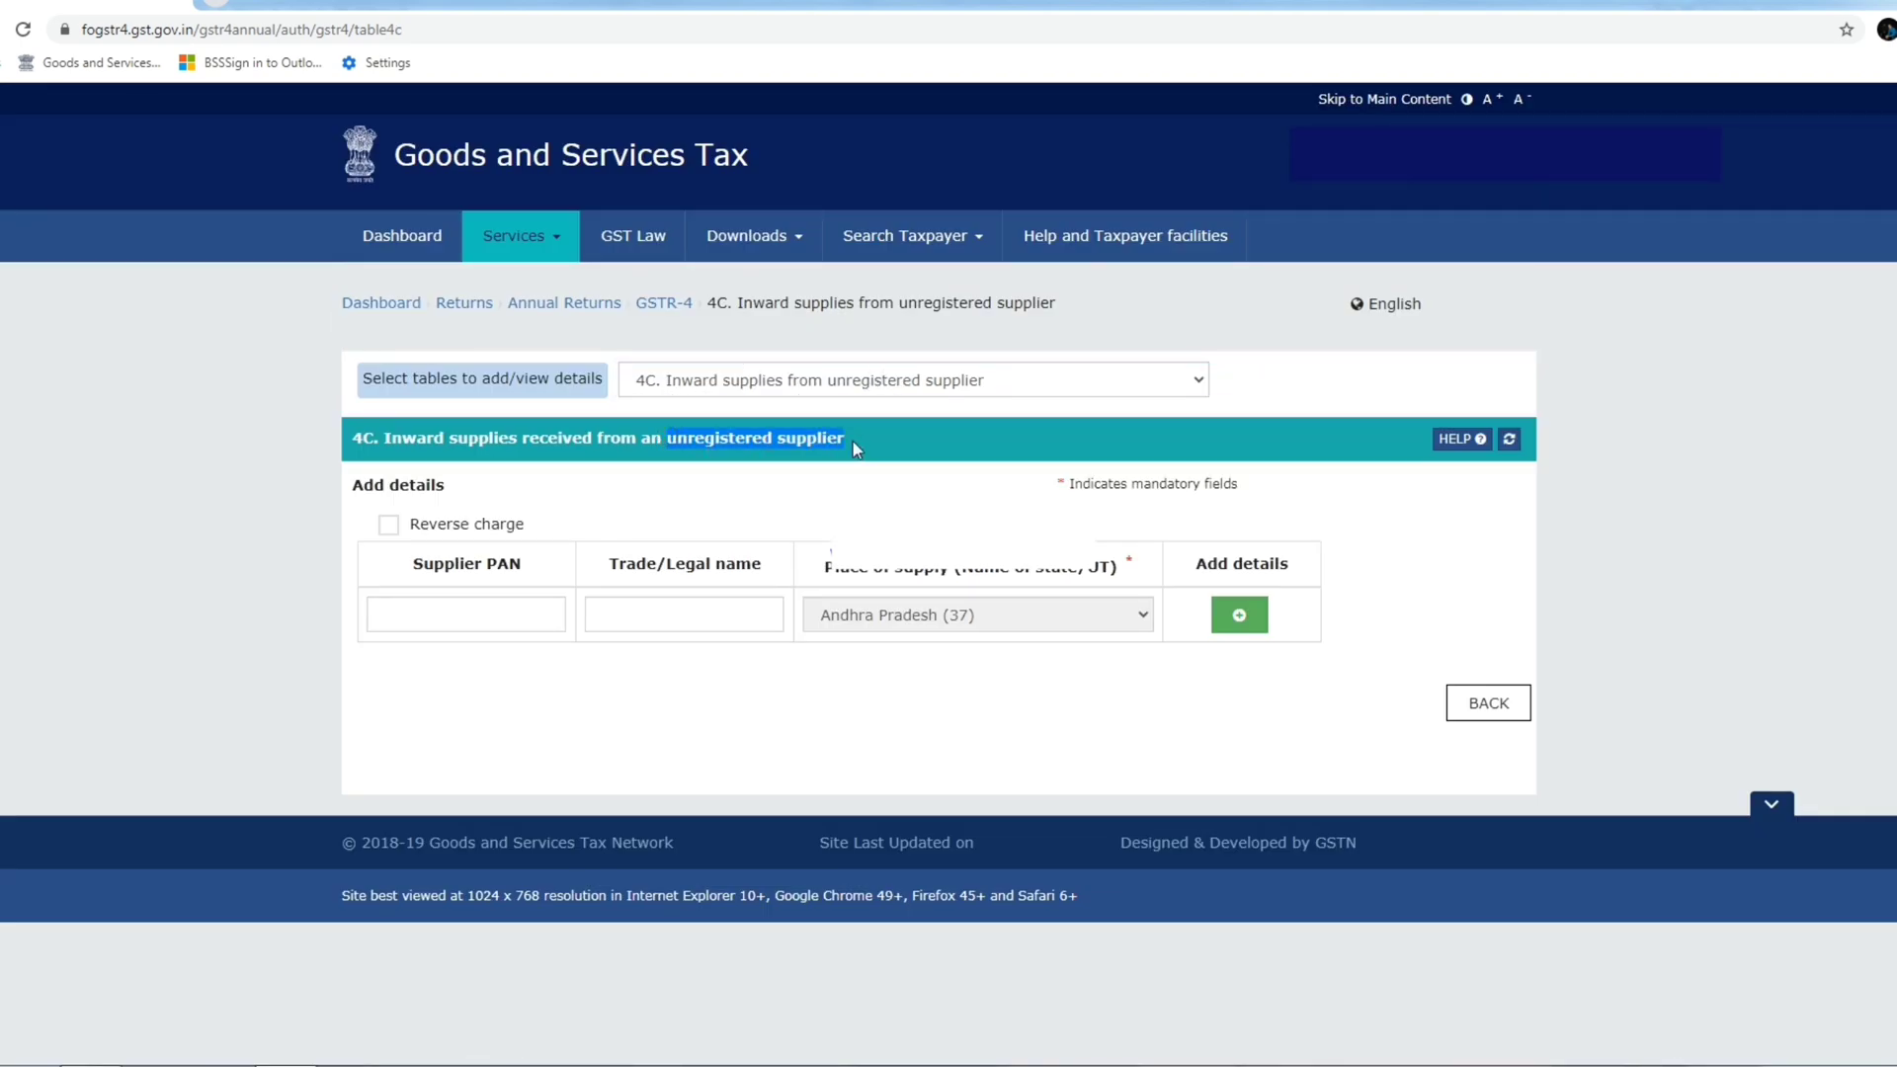
click(391, 525)
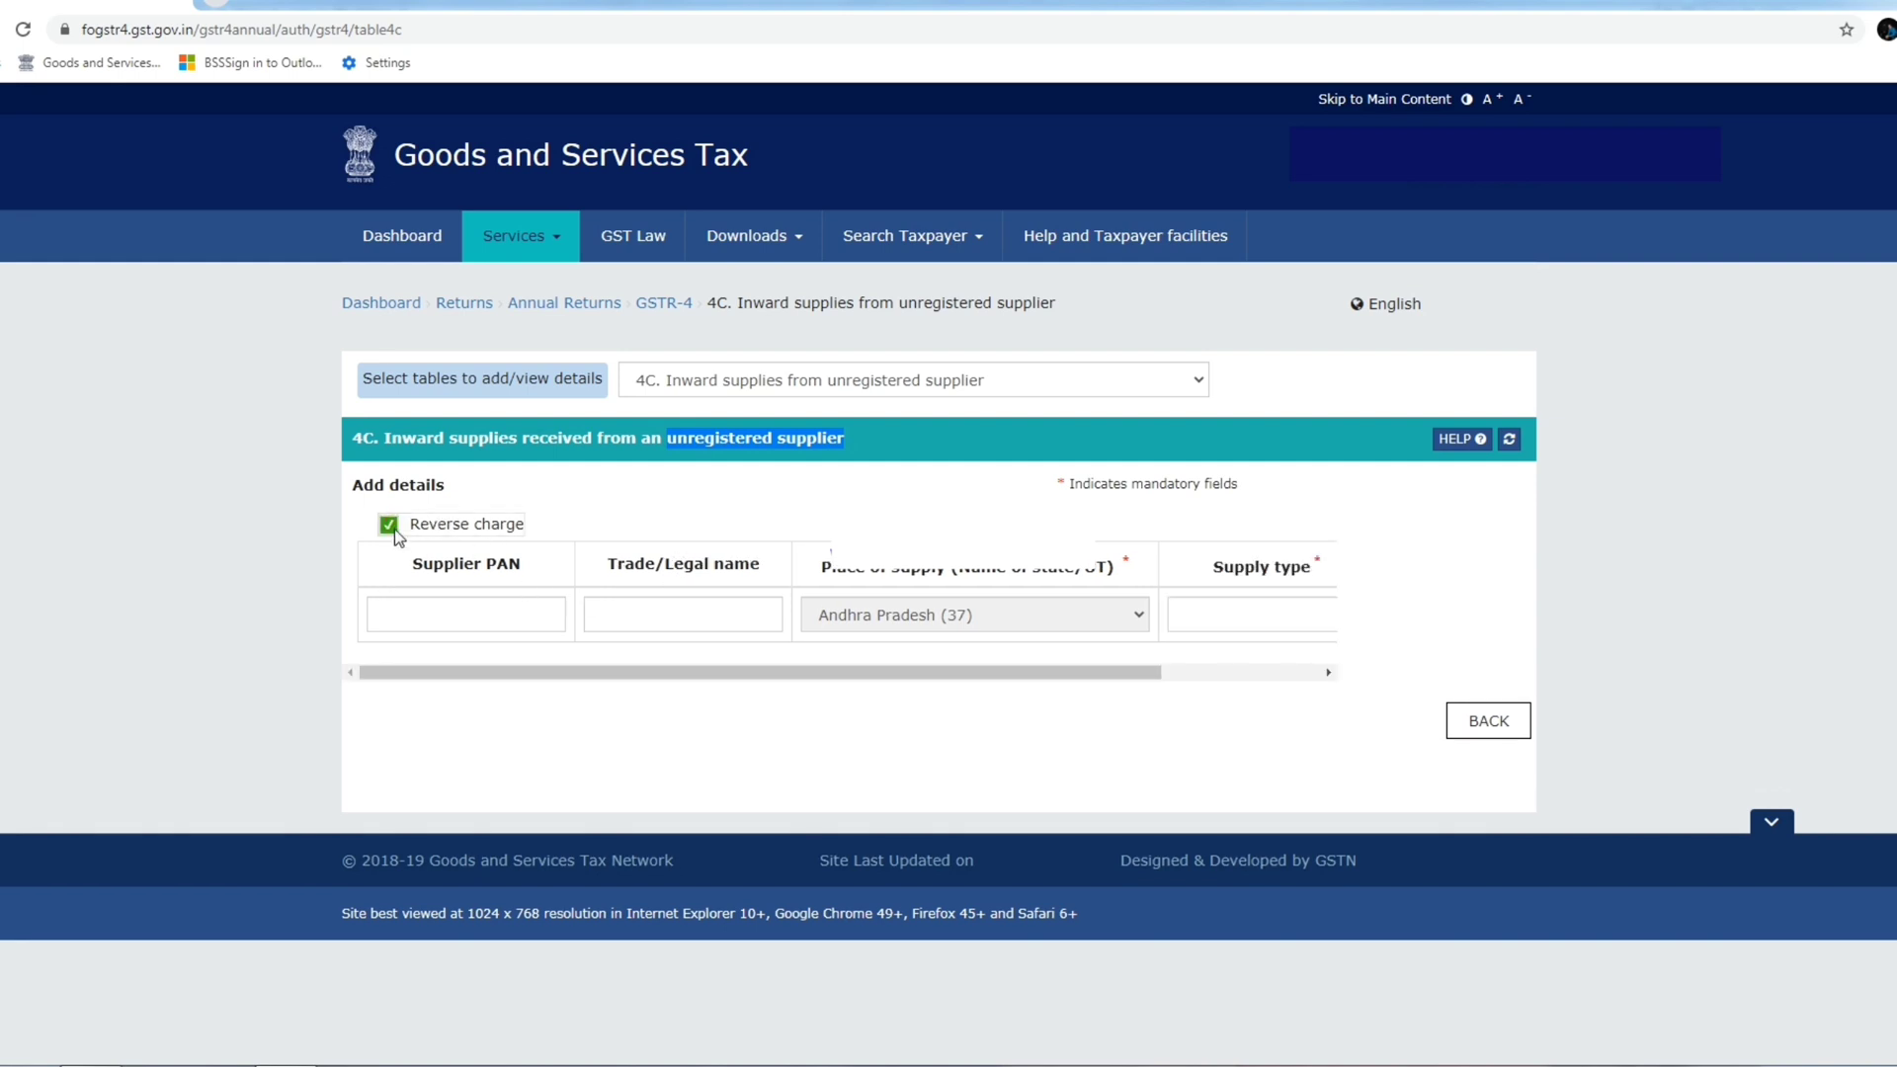
click(388, 525)
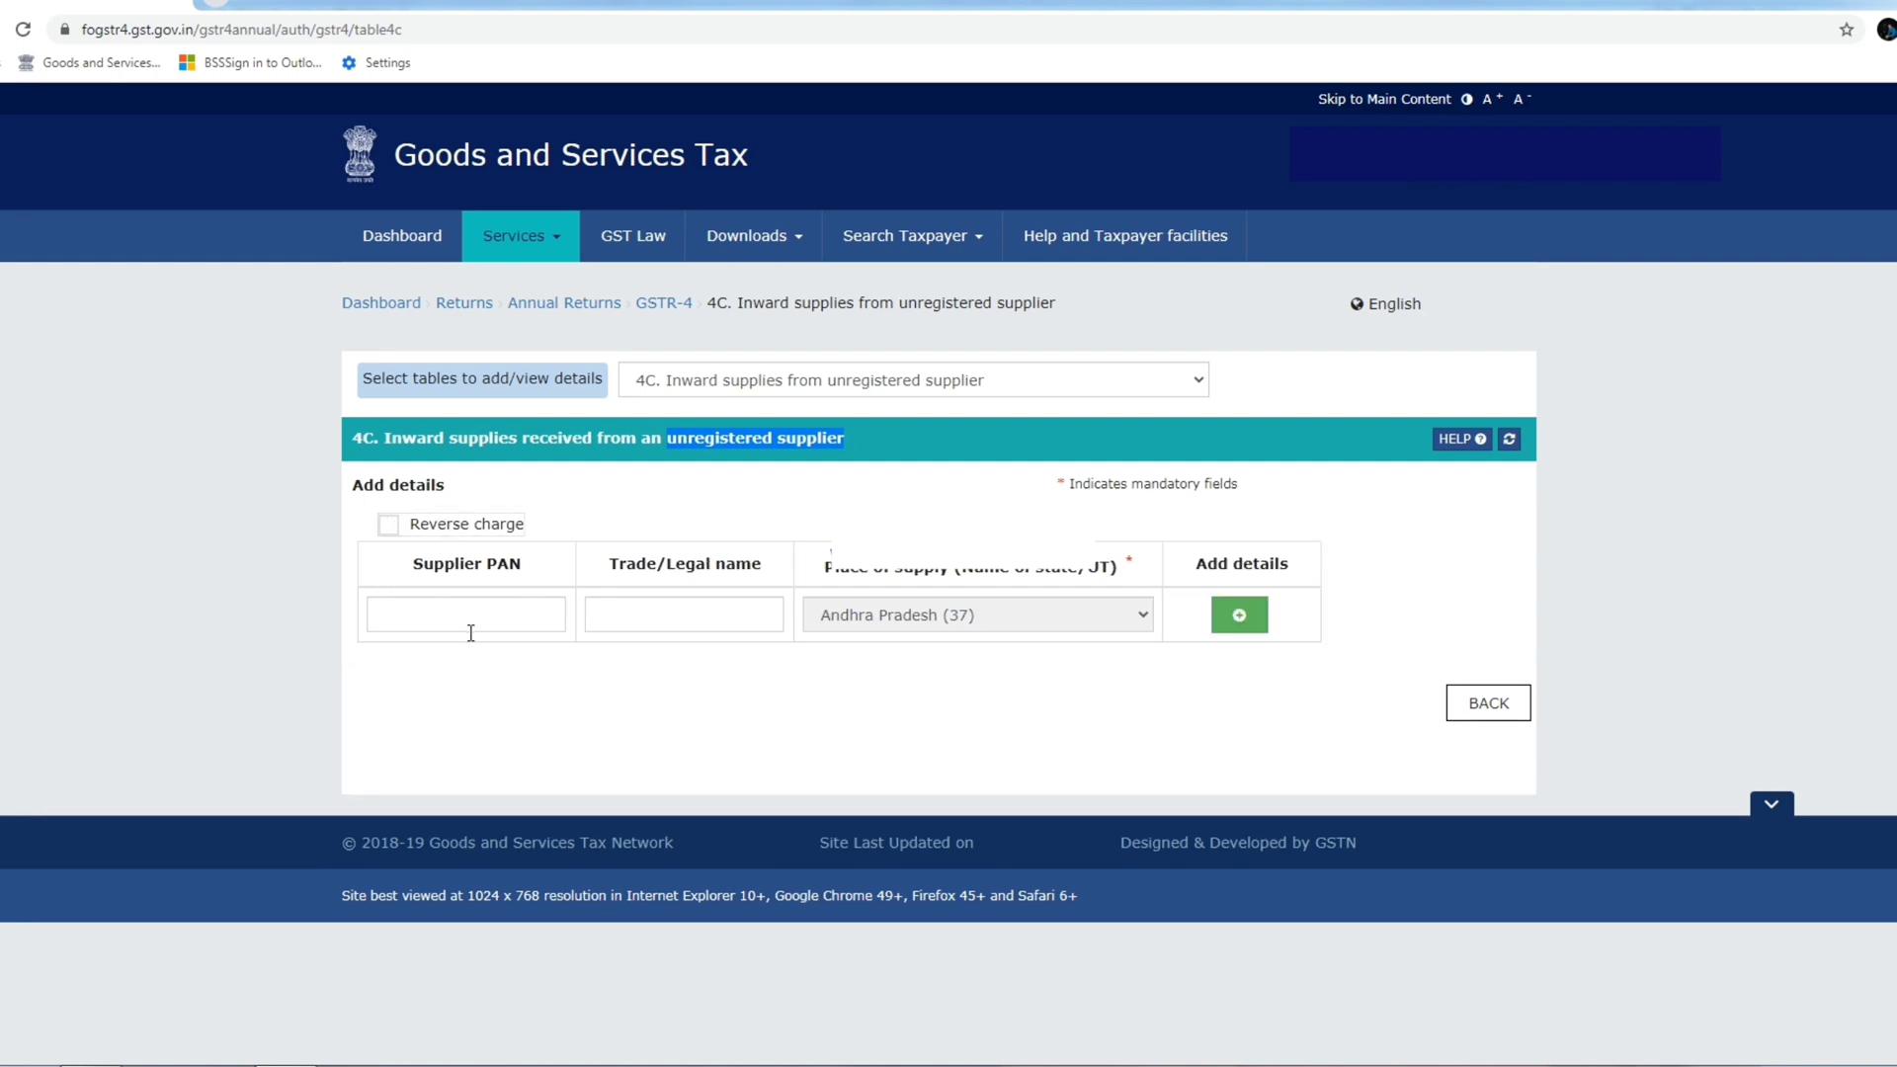
click(638, 509)
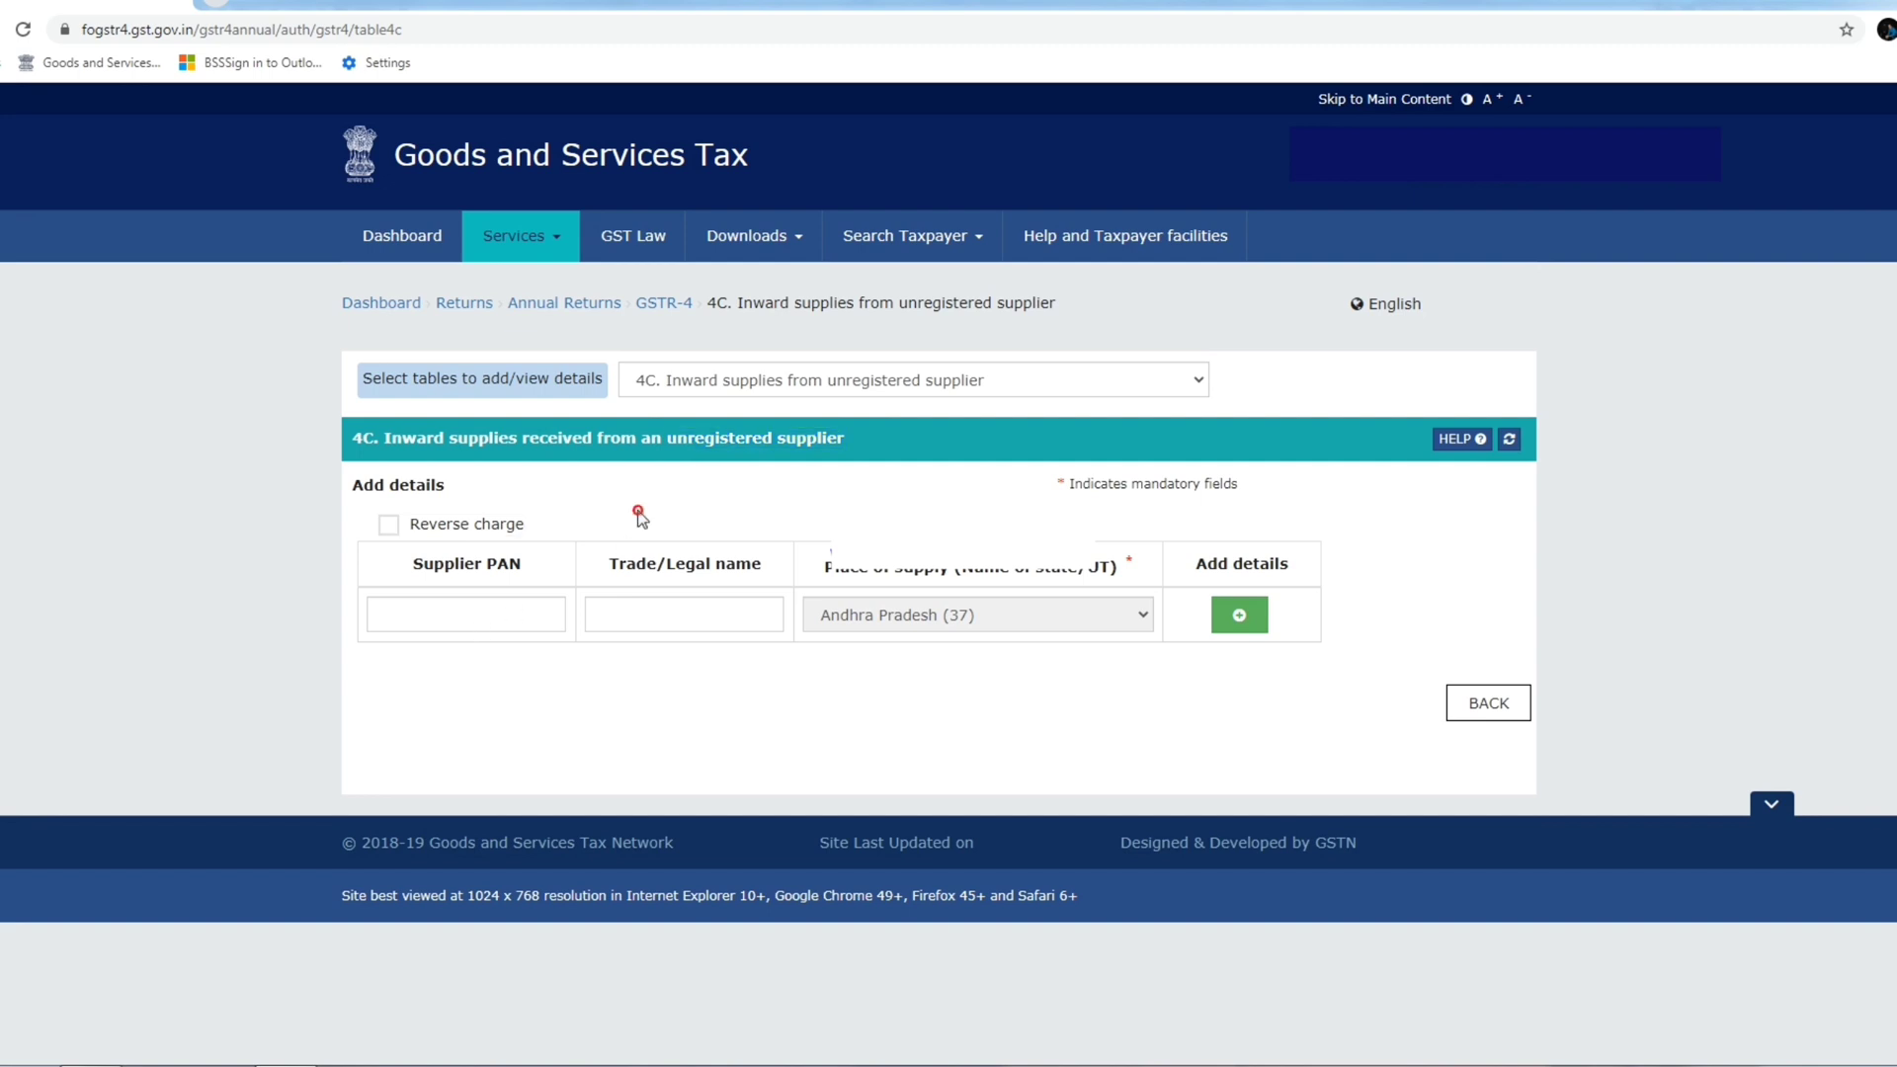
Add an unregistered supplier by PAN and trade name with taxable value 10,000 and save.
click(499, 613)
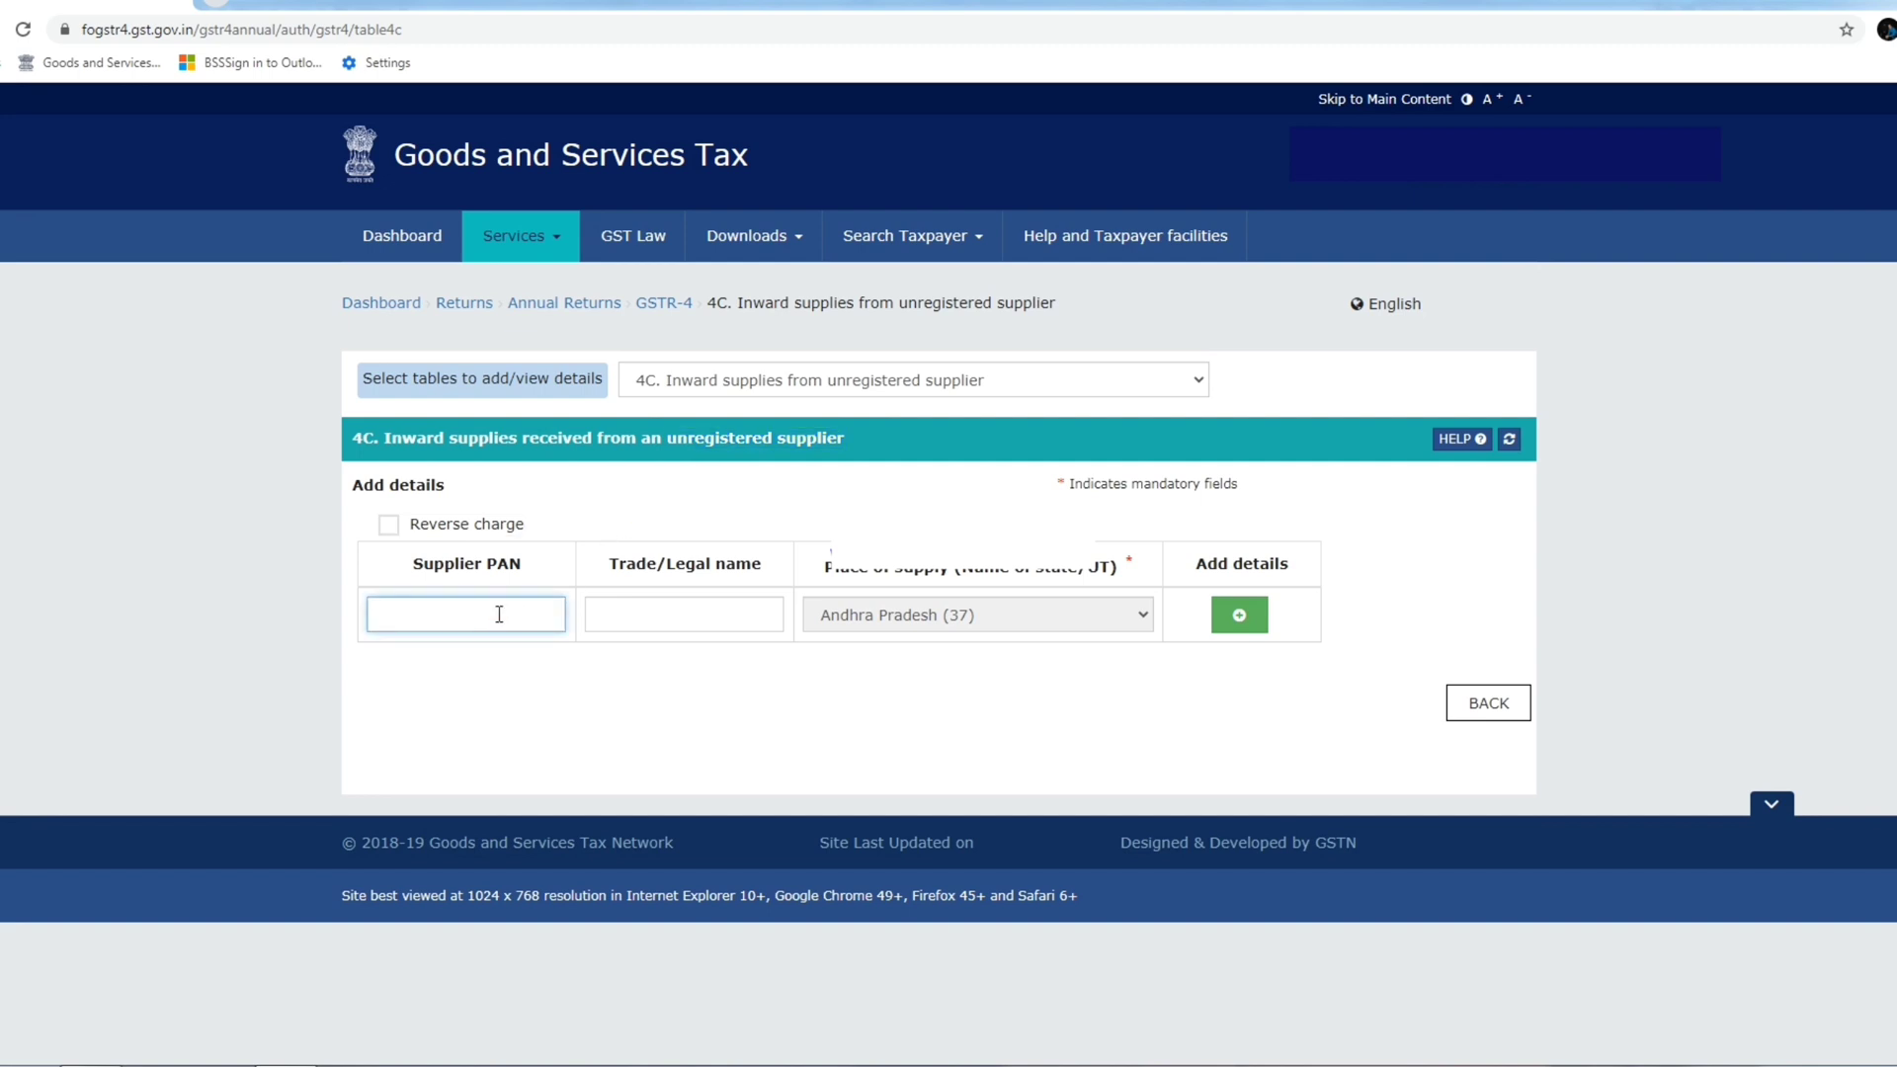
text(CEDF)
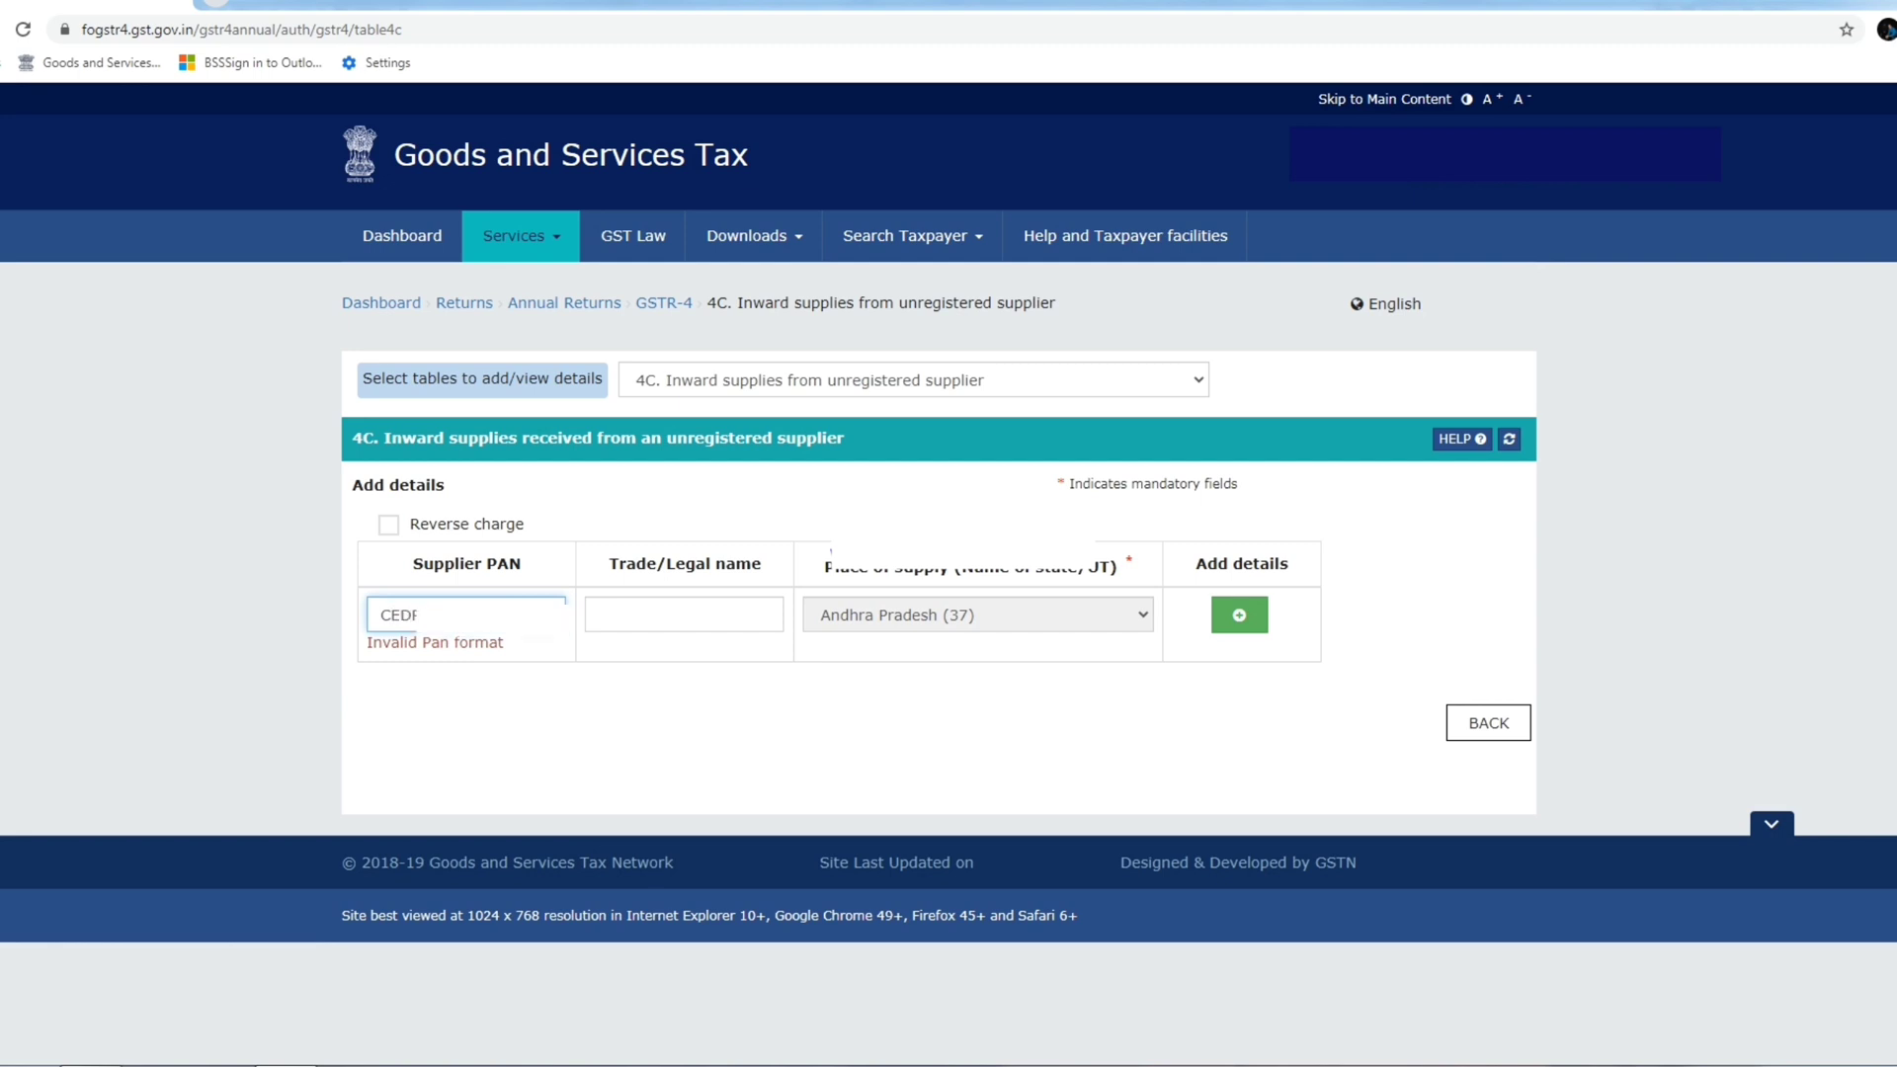
text(A)
key(Tab)
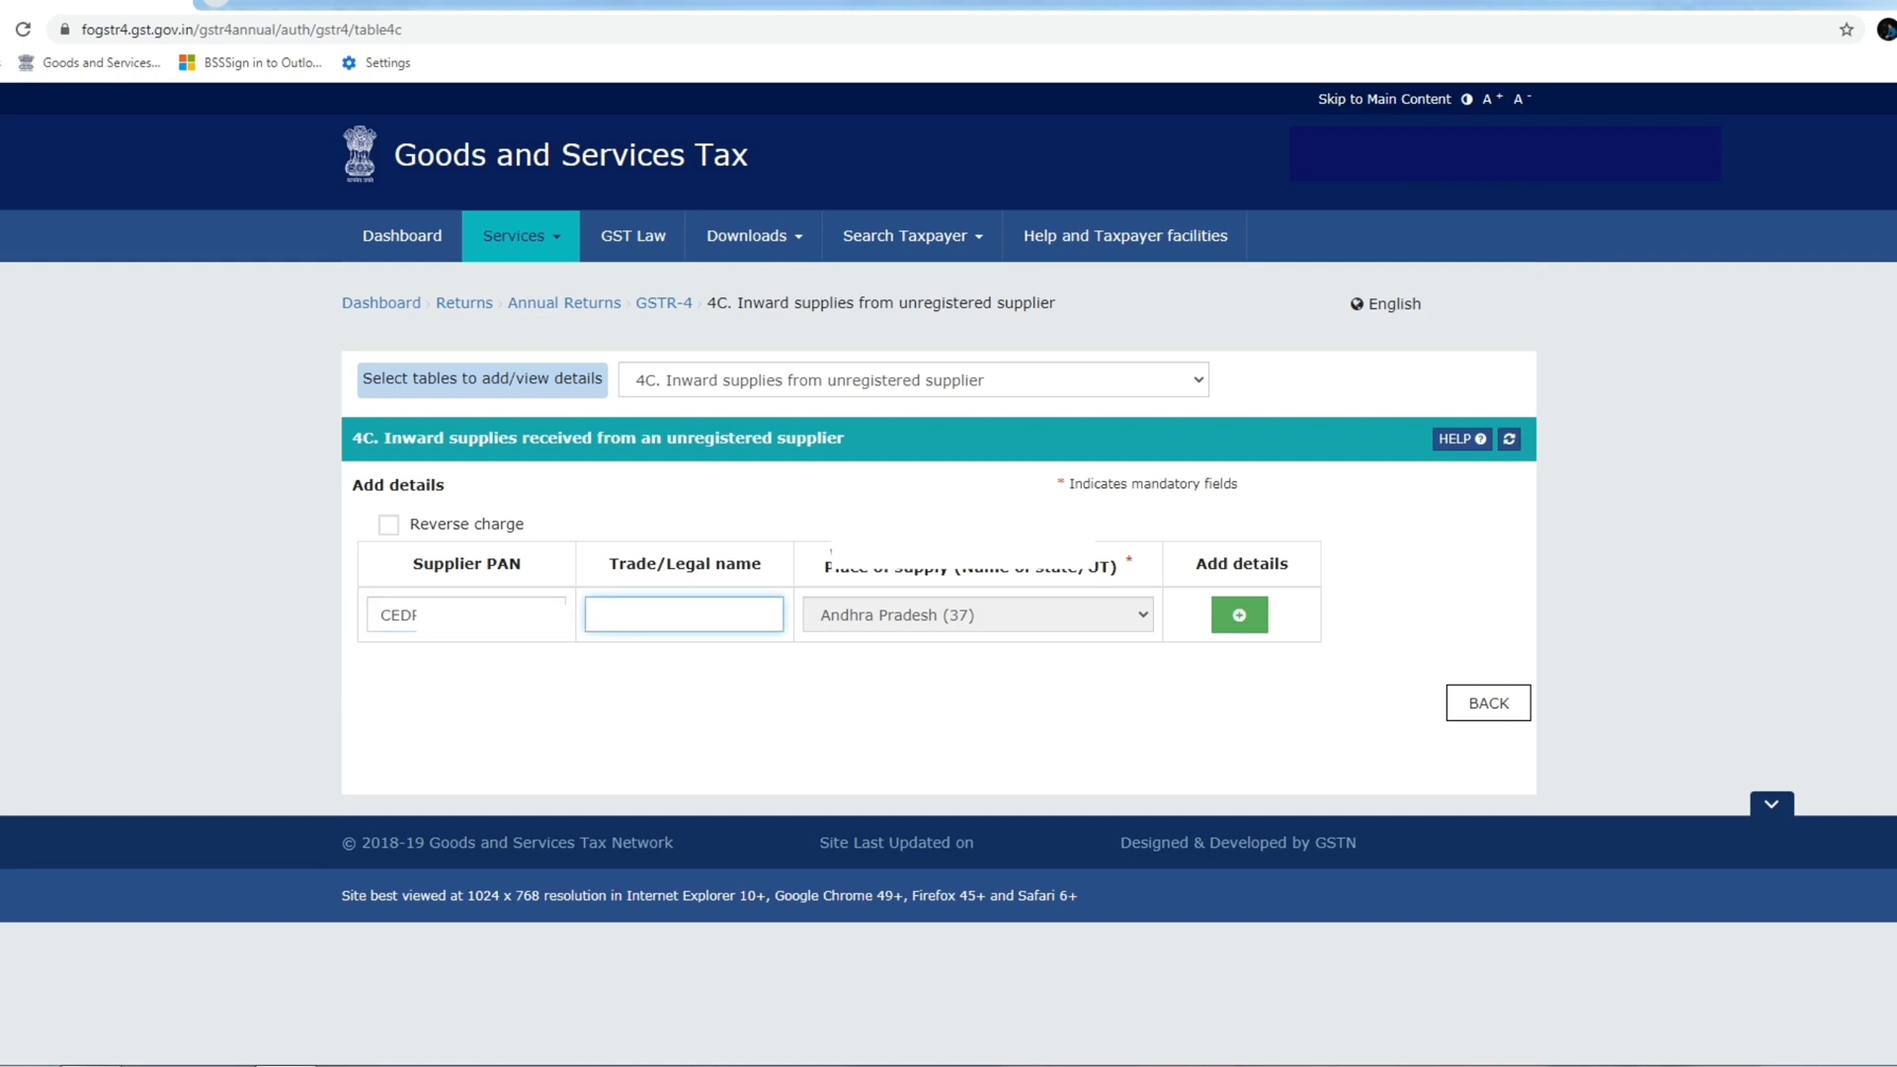
key(Tab)
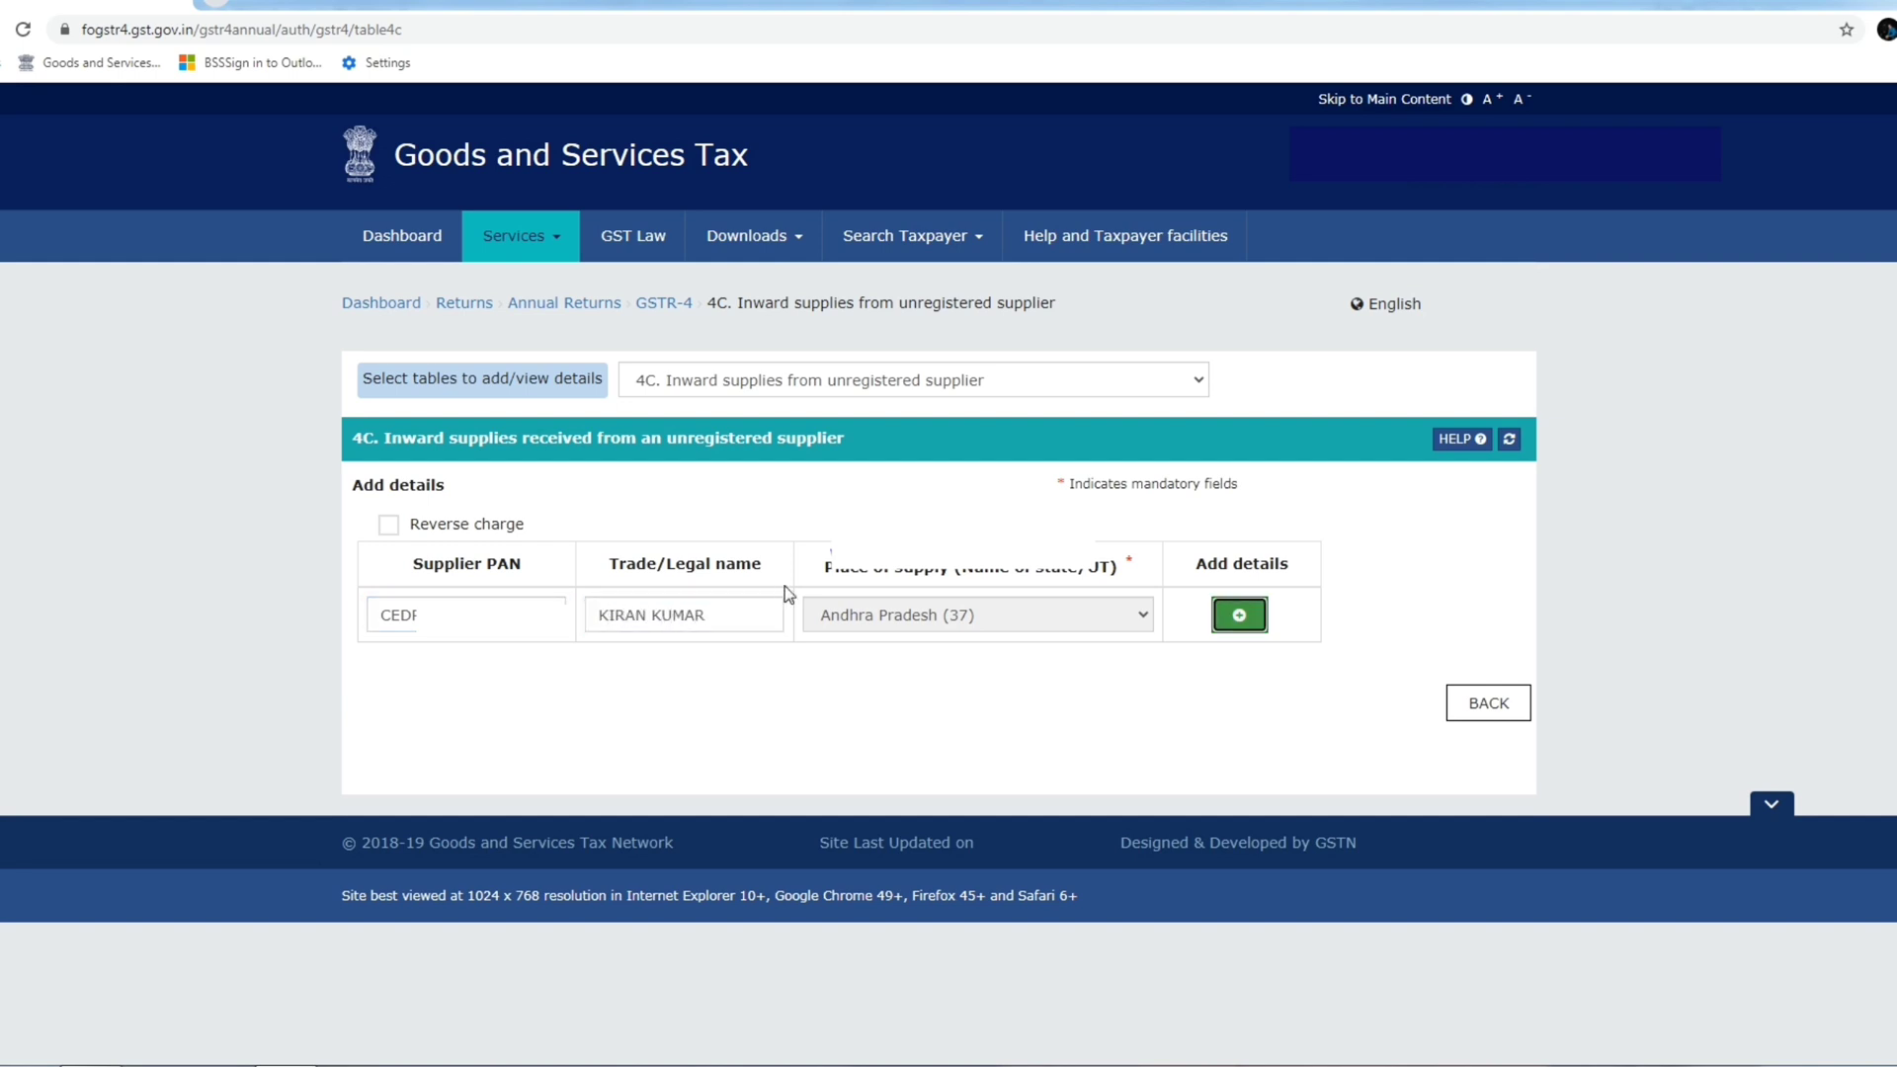
key(Return)
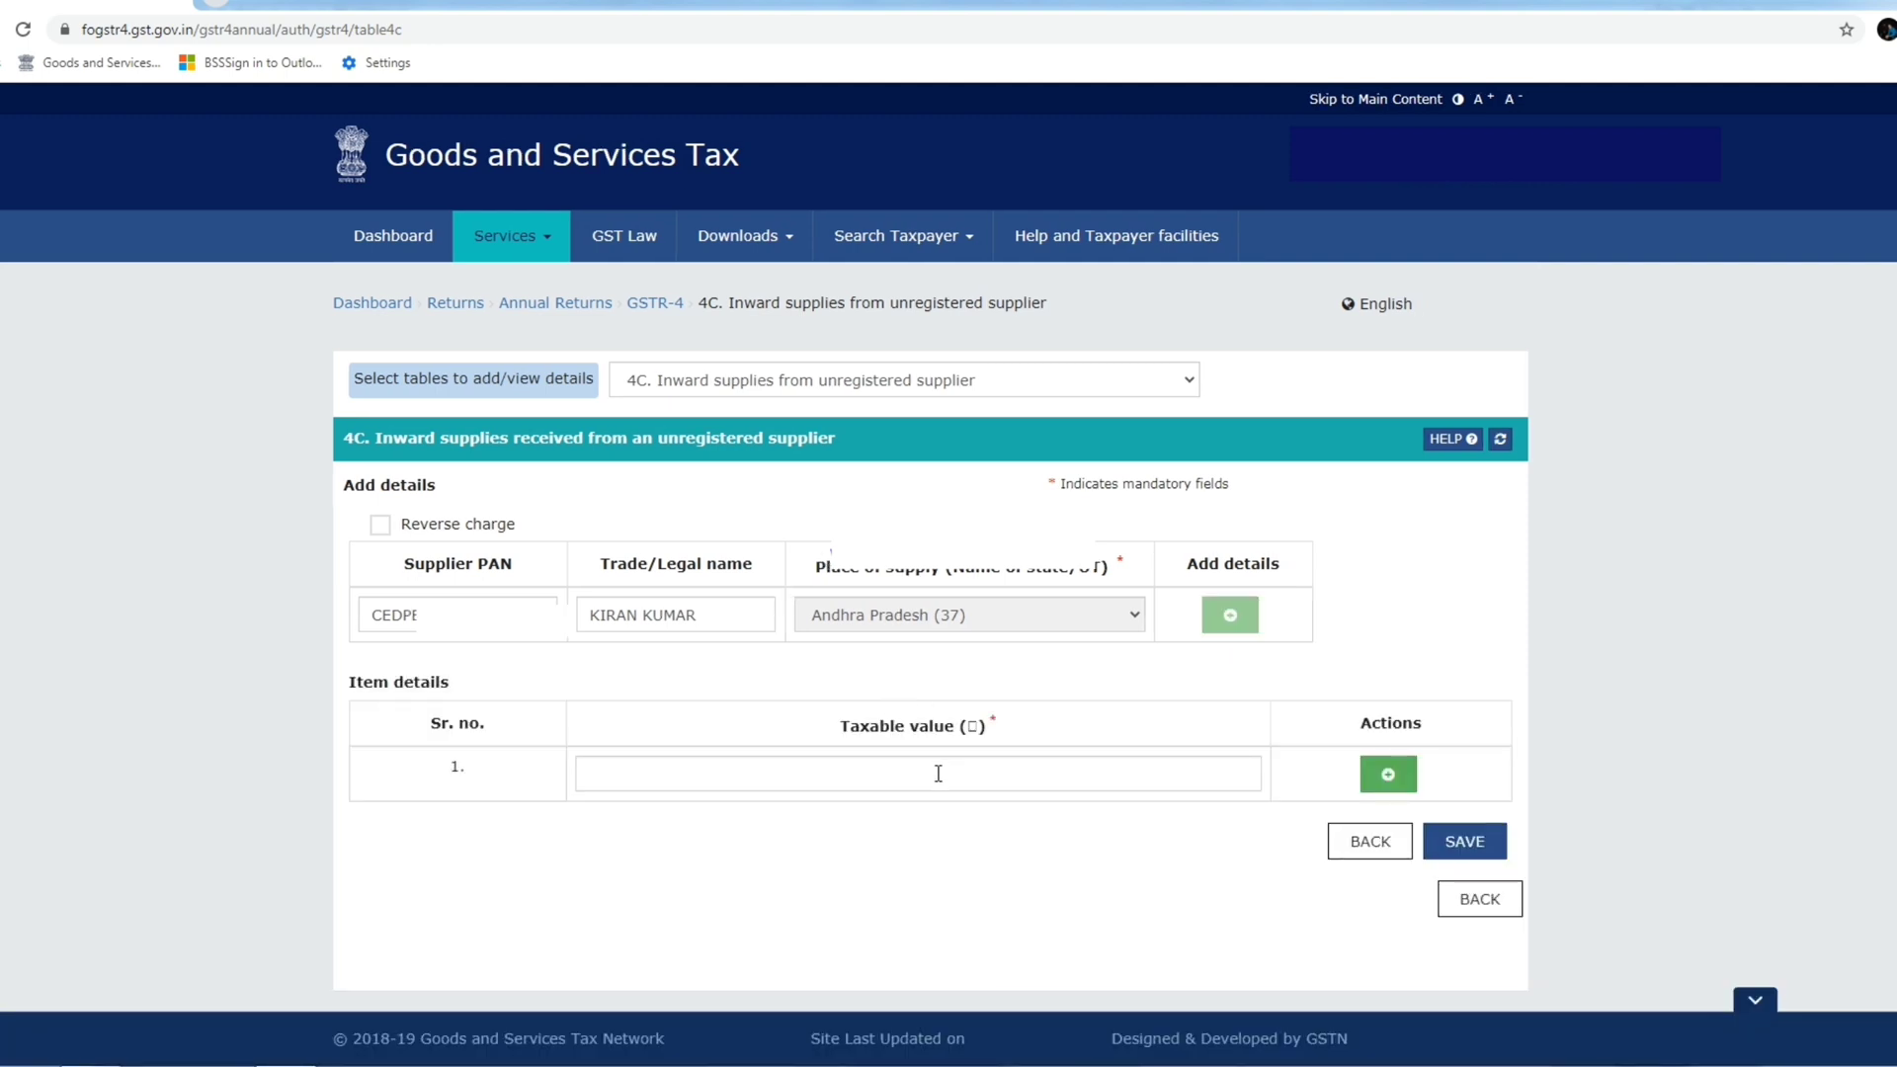
click(934, 780)
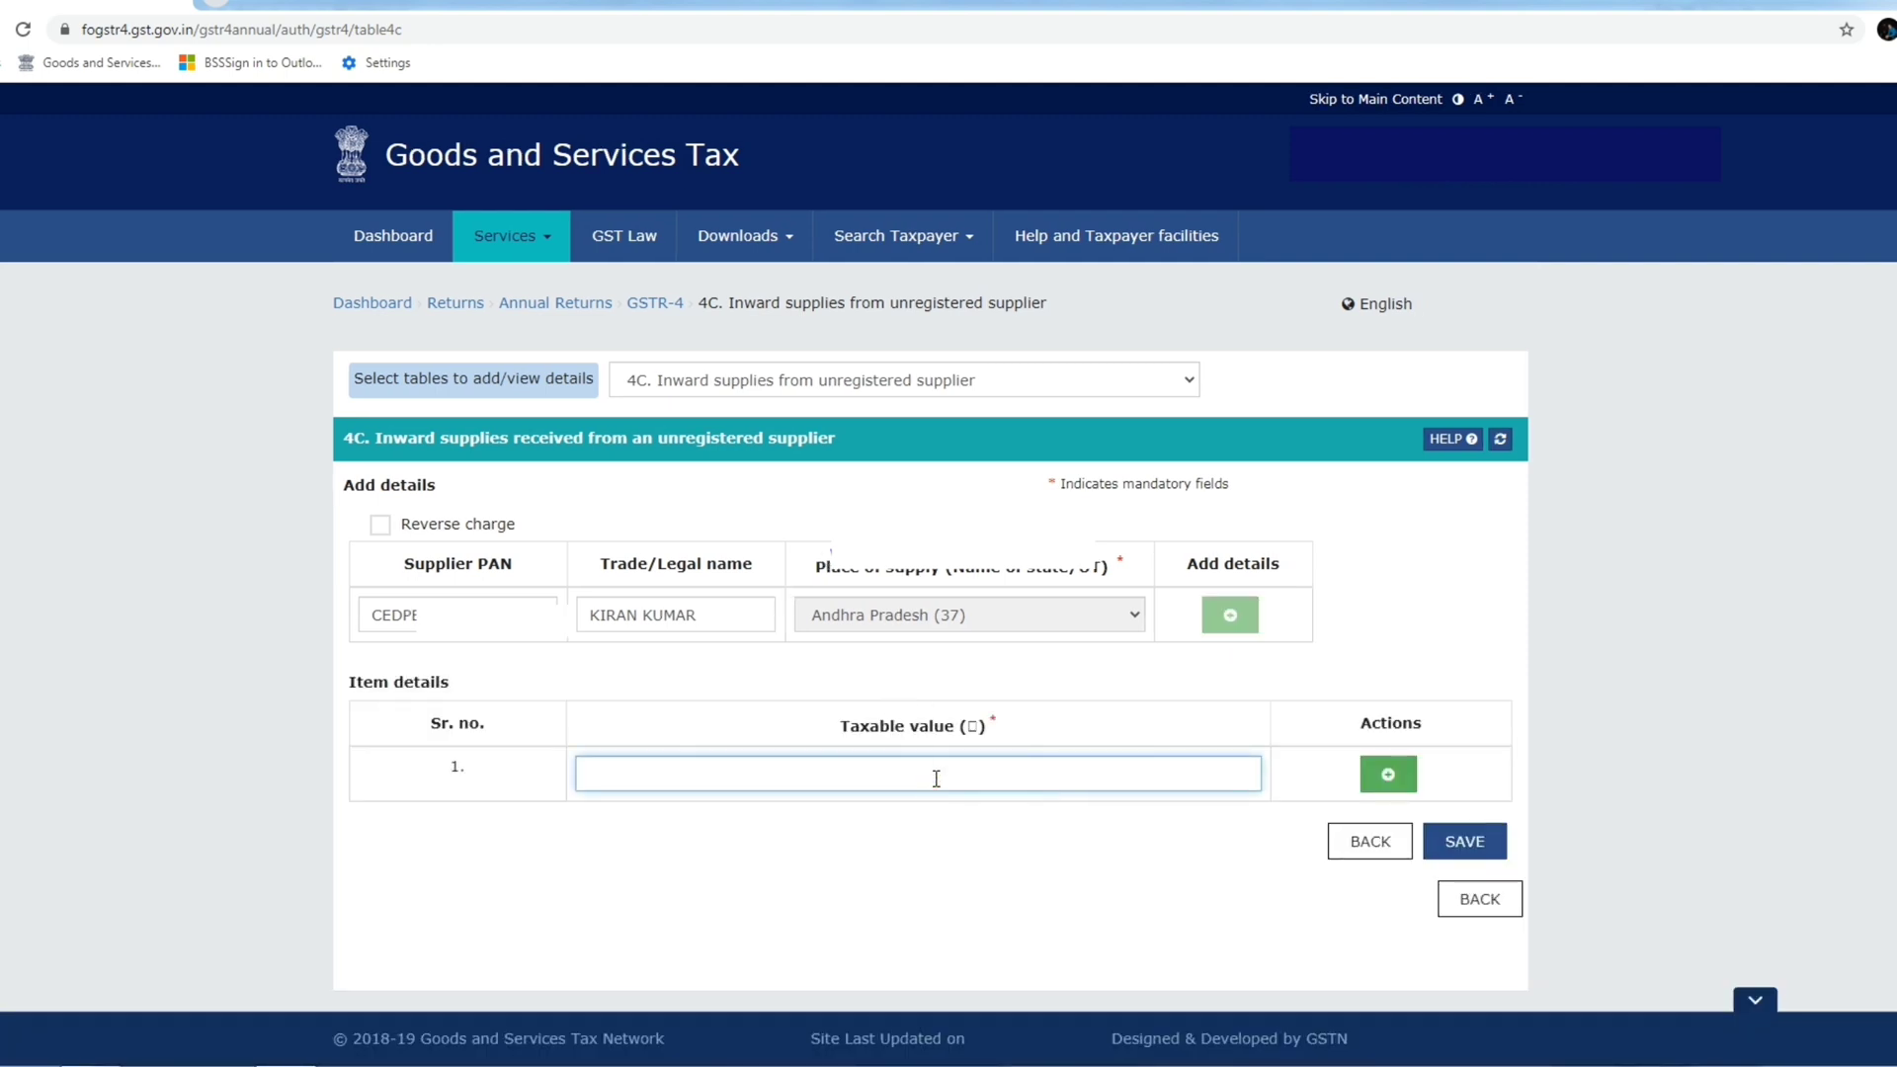
text(10,000)
click(1464, 841)
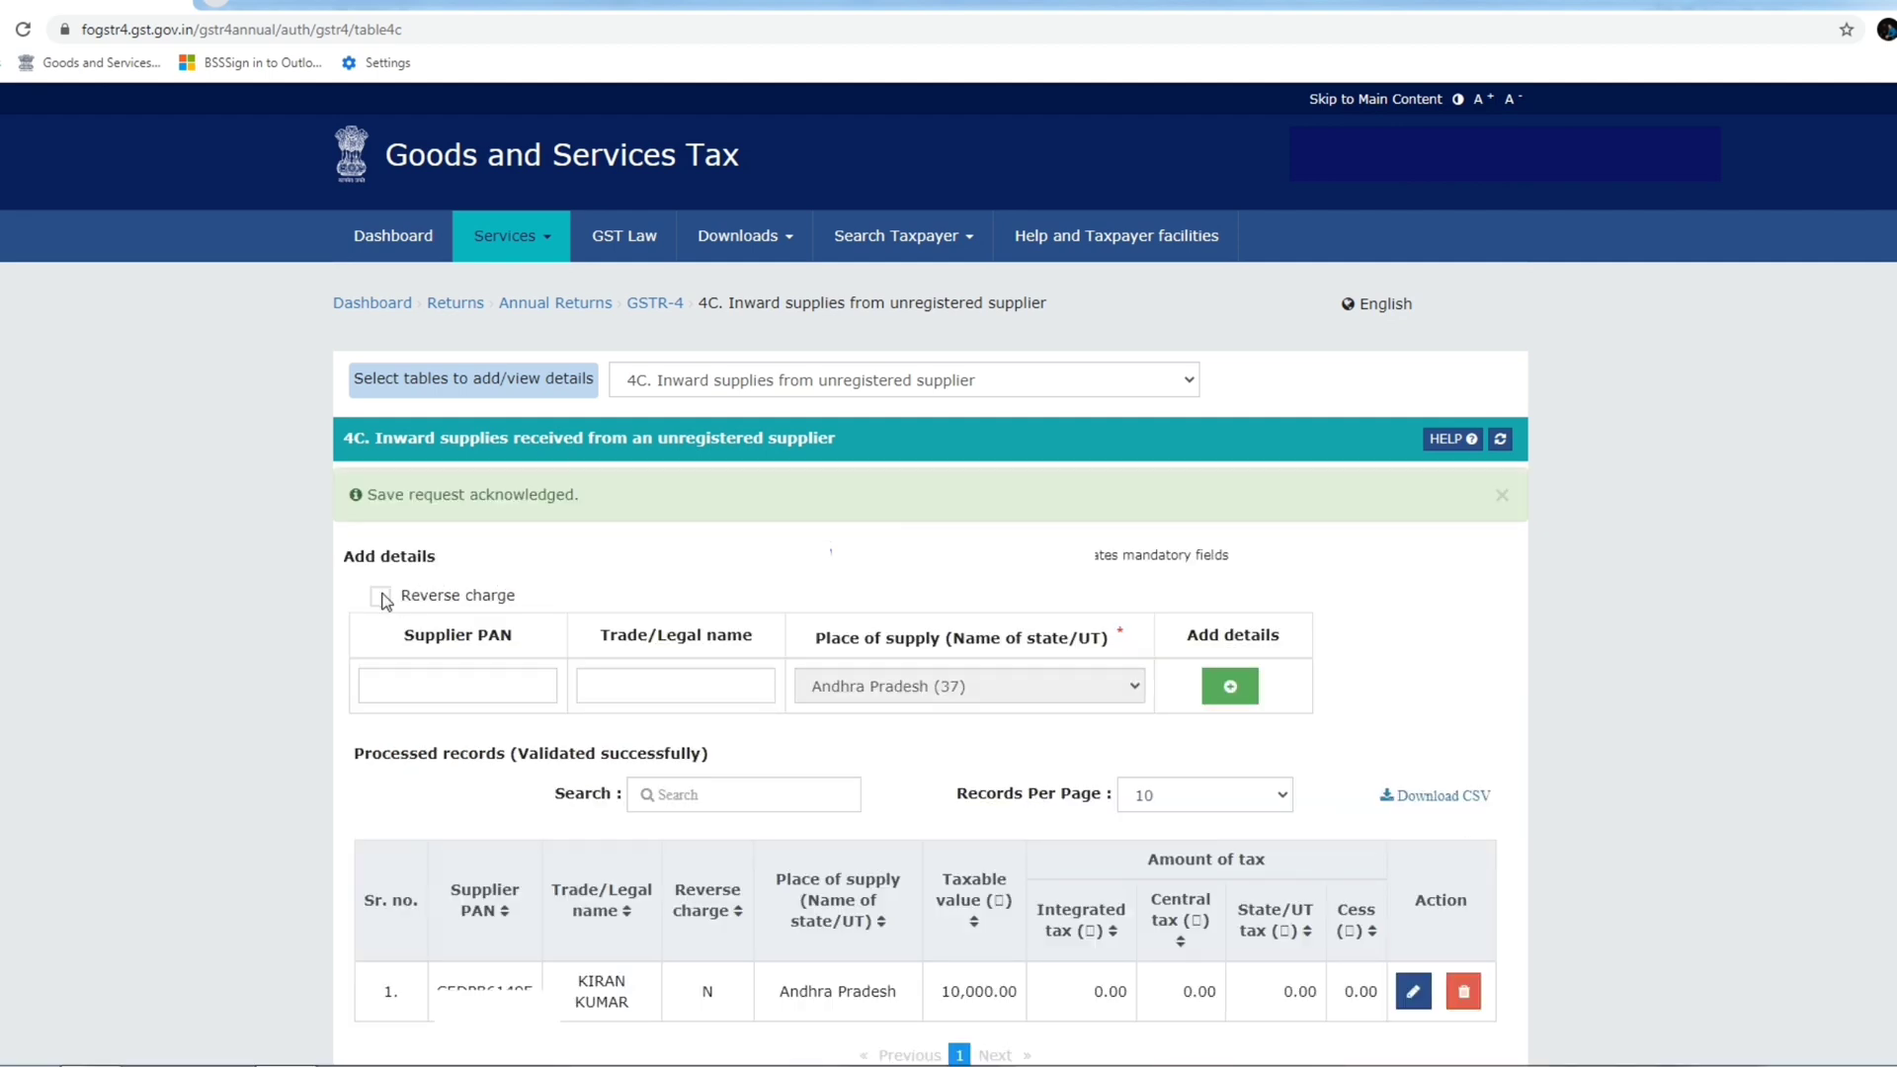
Save a second 10,000 entry marked reverse charge and check the N/Y flags in the records.
click(380, 597)
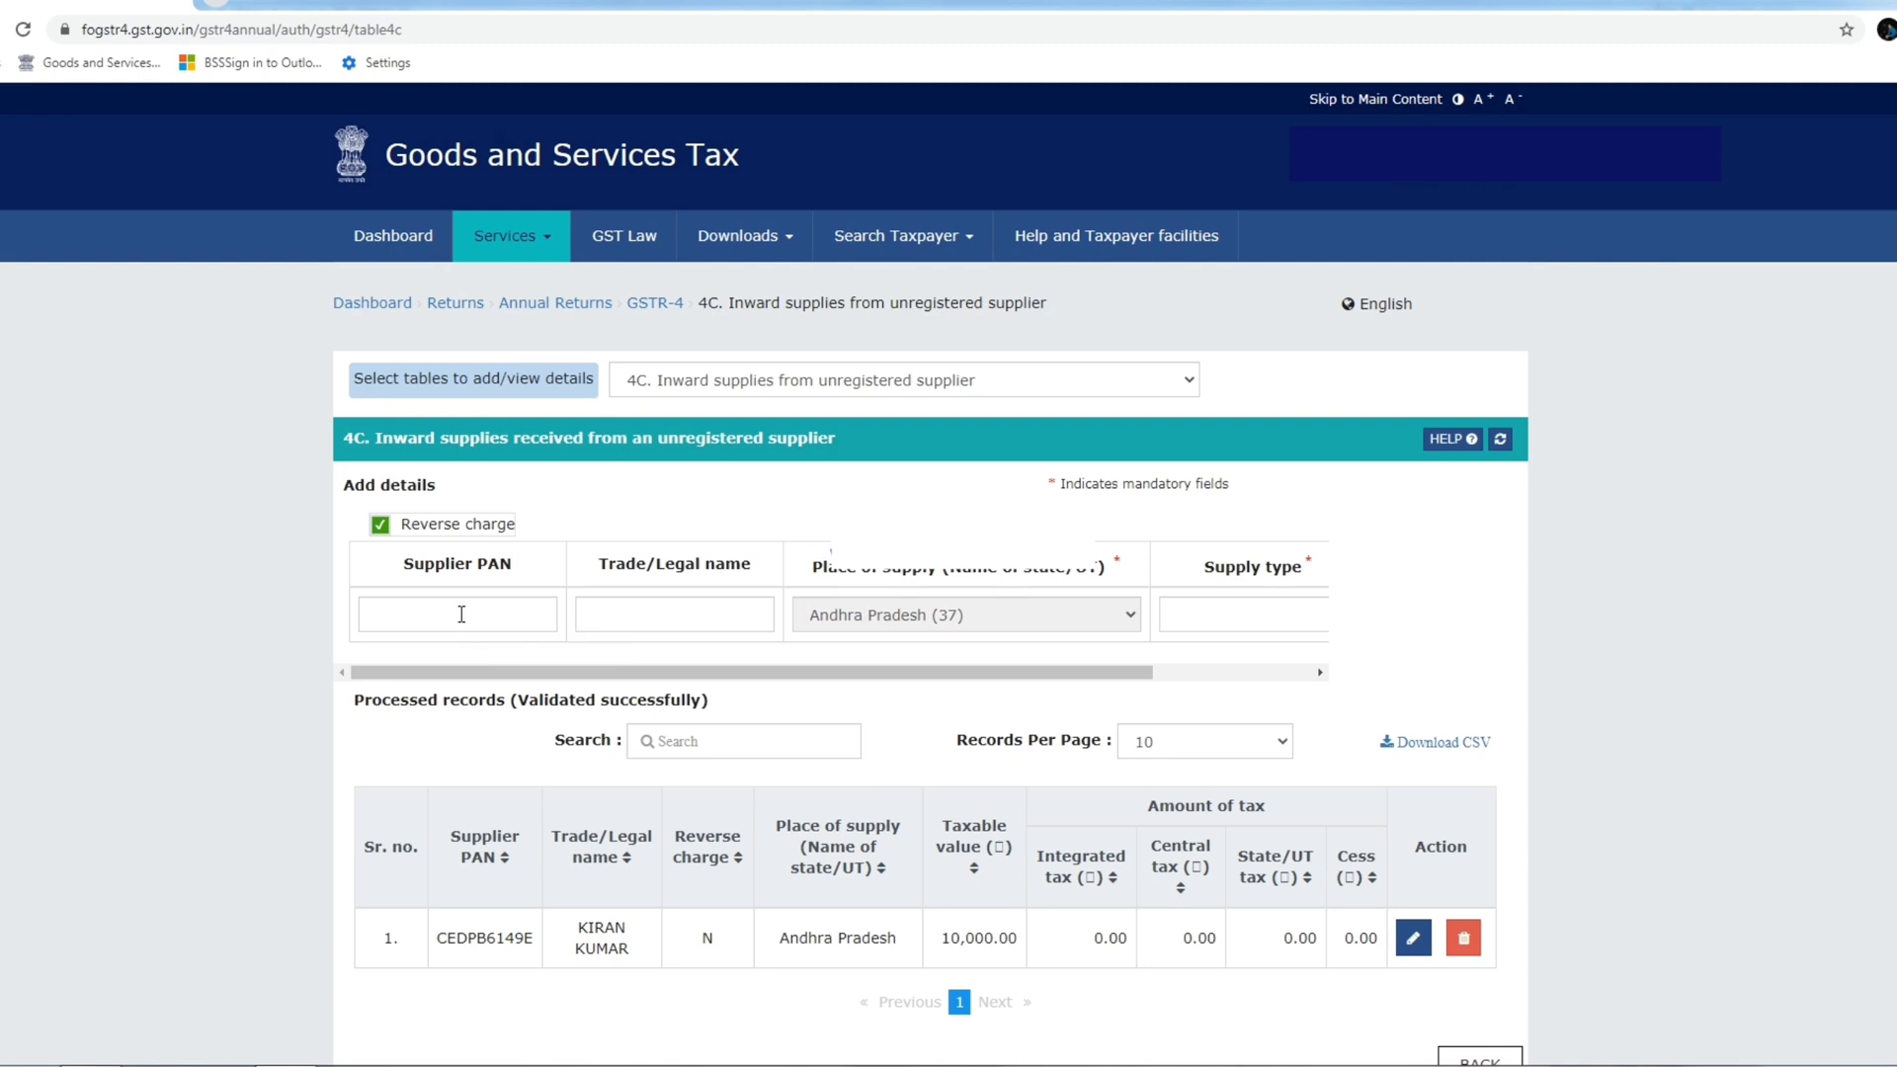
click(461, 613)
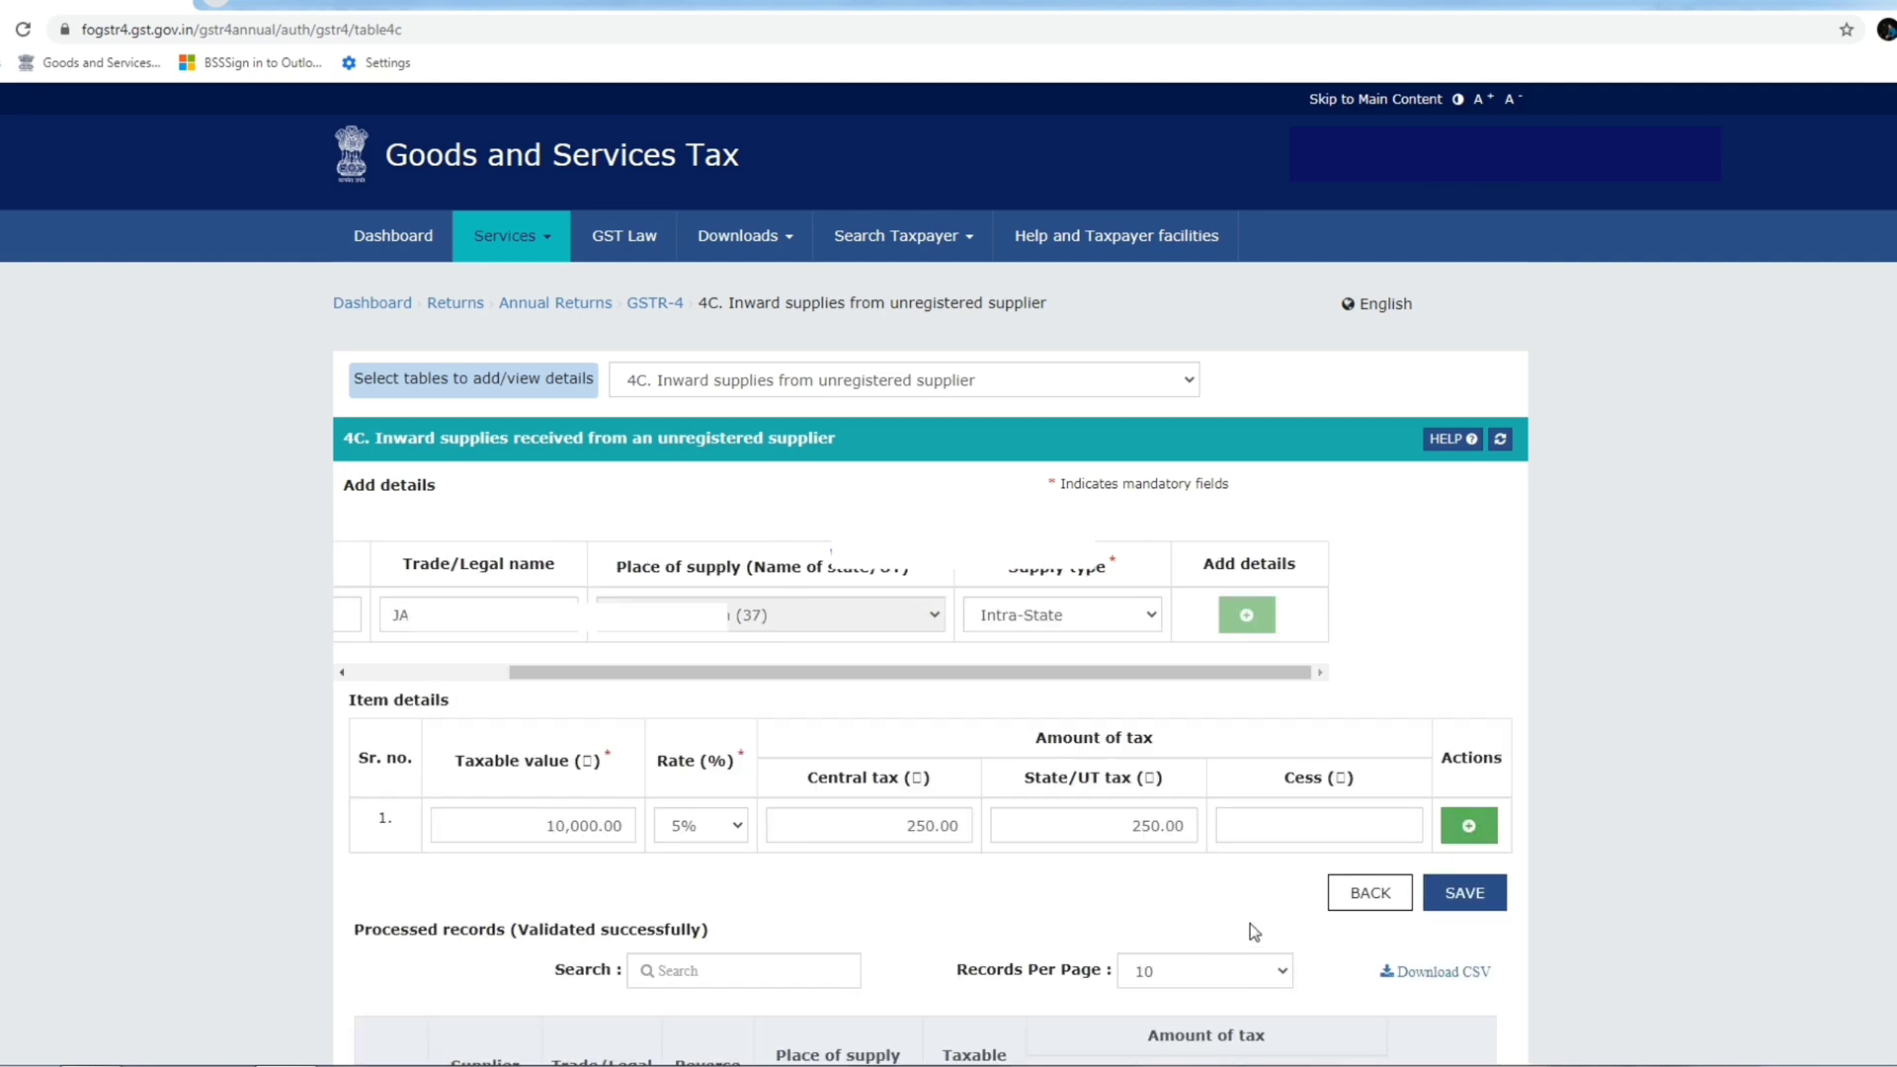
click(1490, 893)
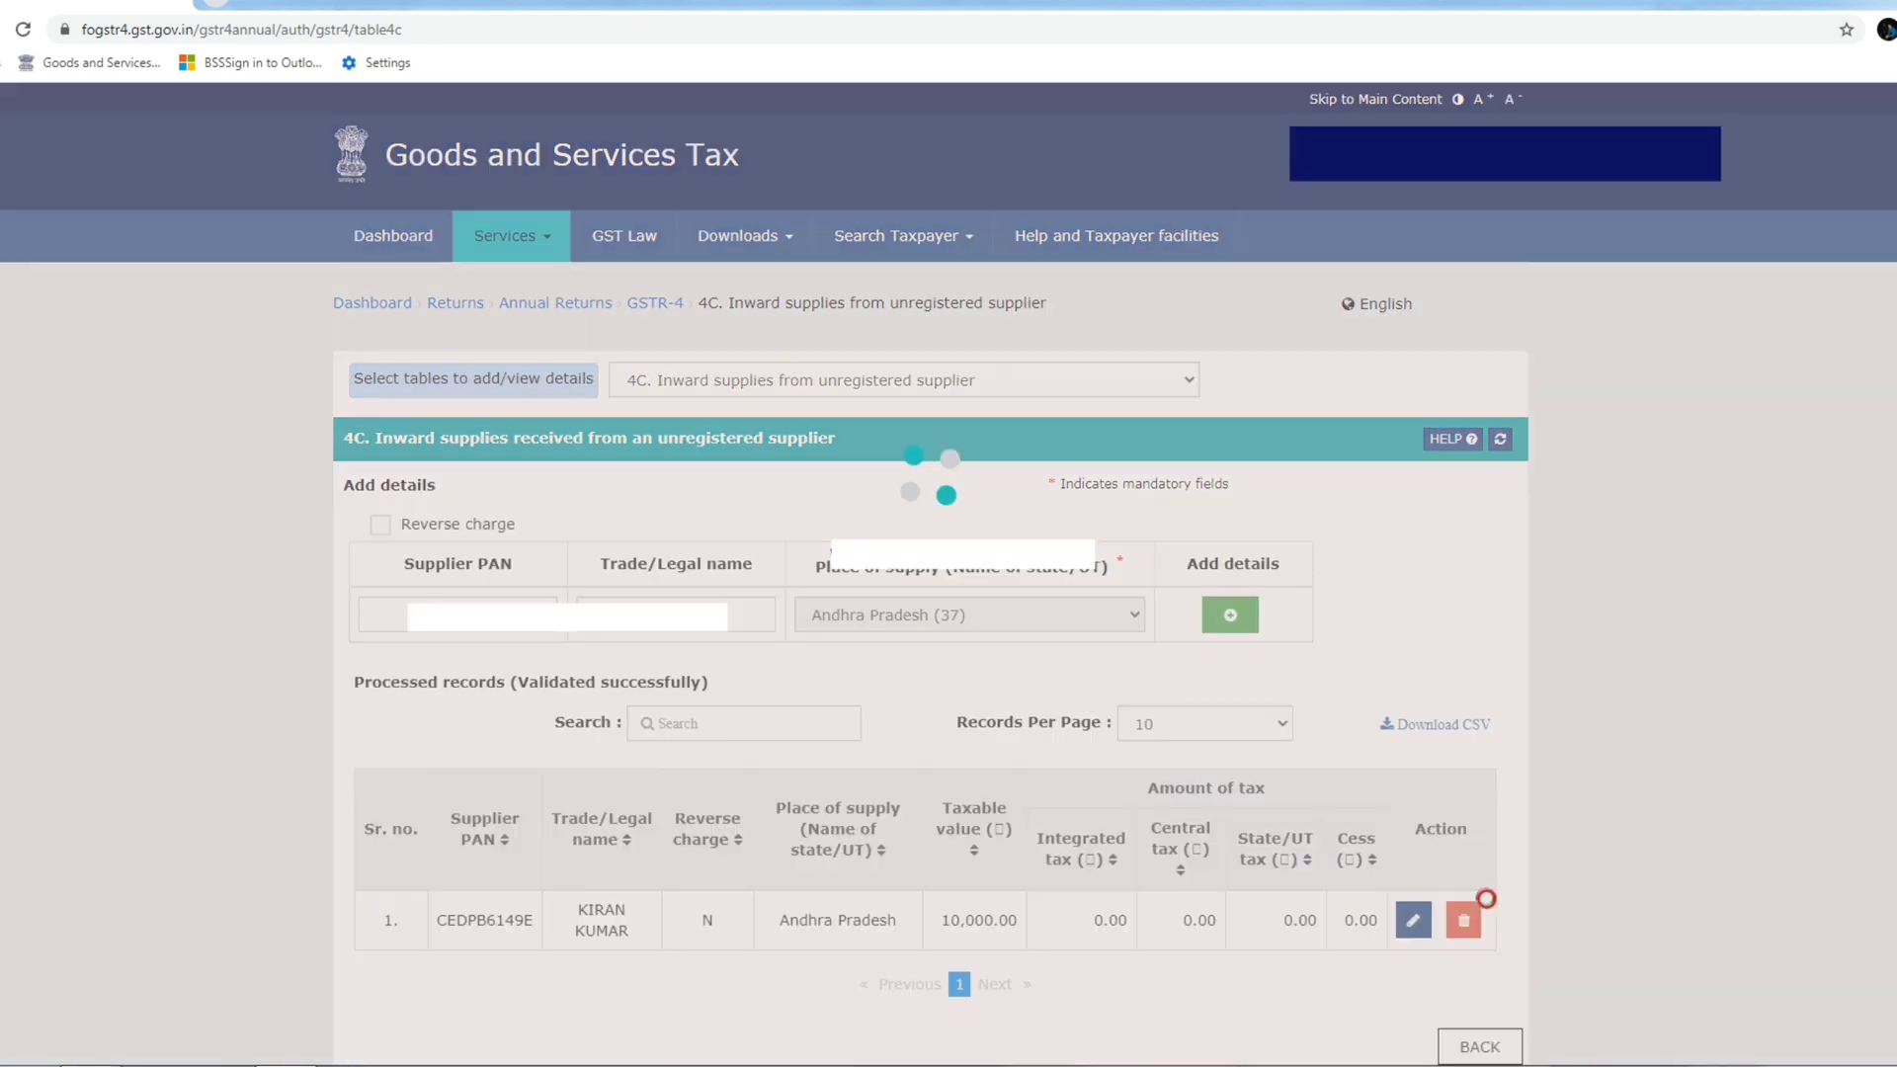
scroll(1490, 904, down, 2)
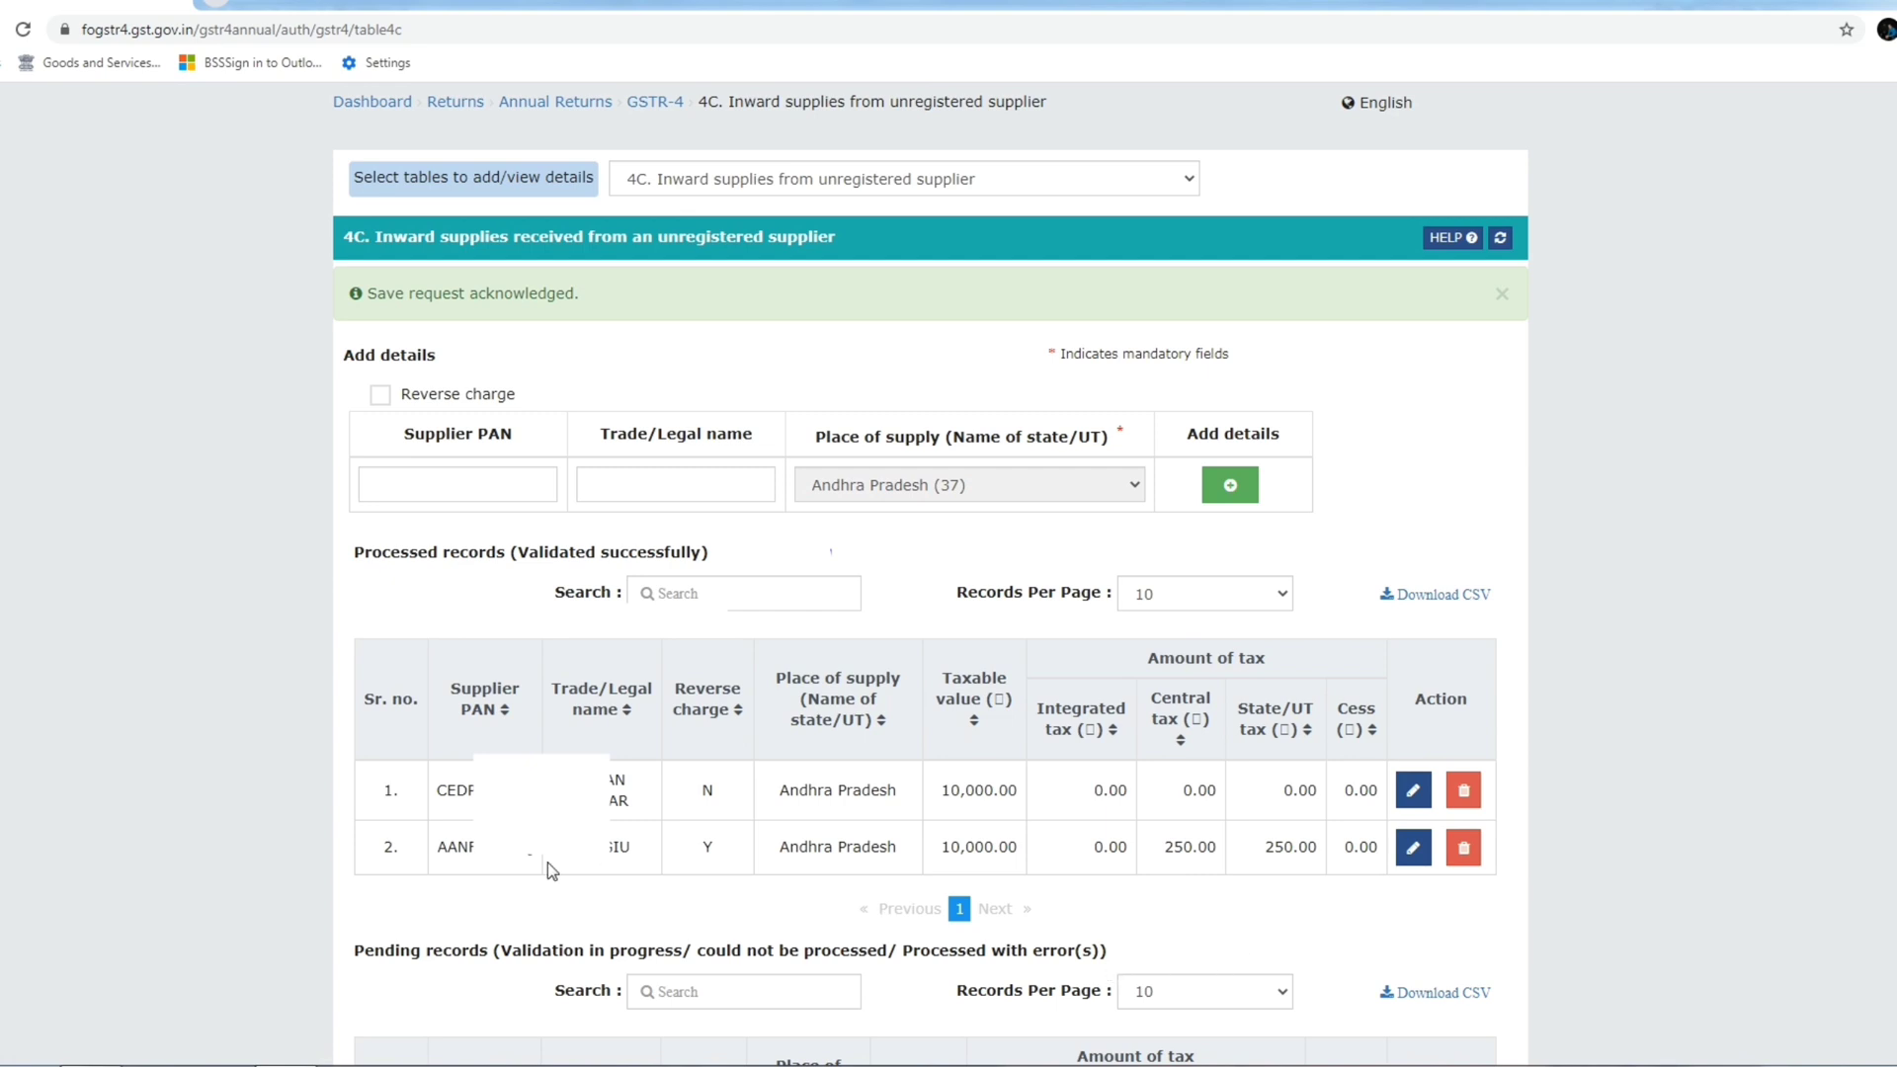
click(691, 725)
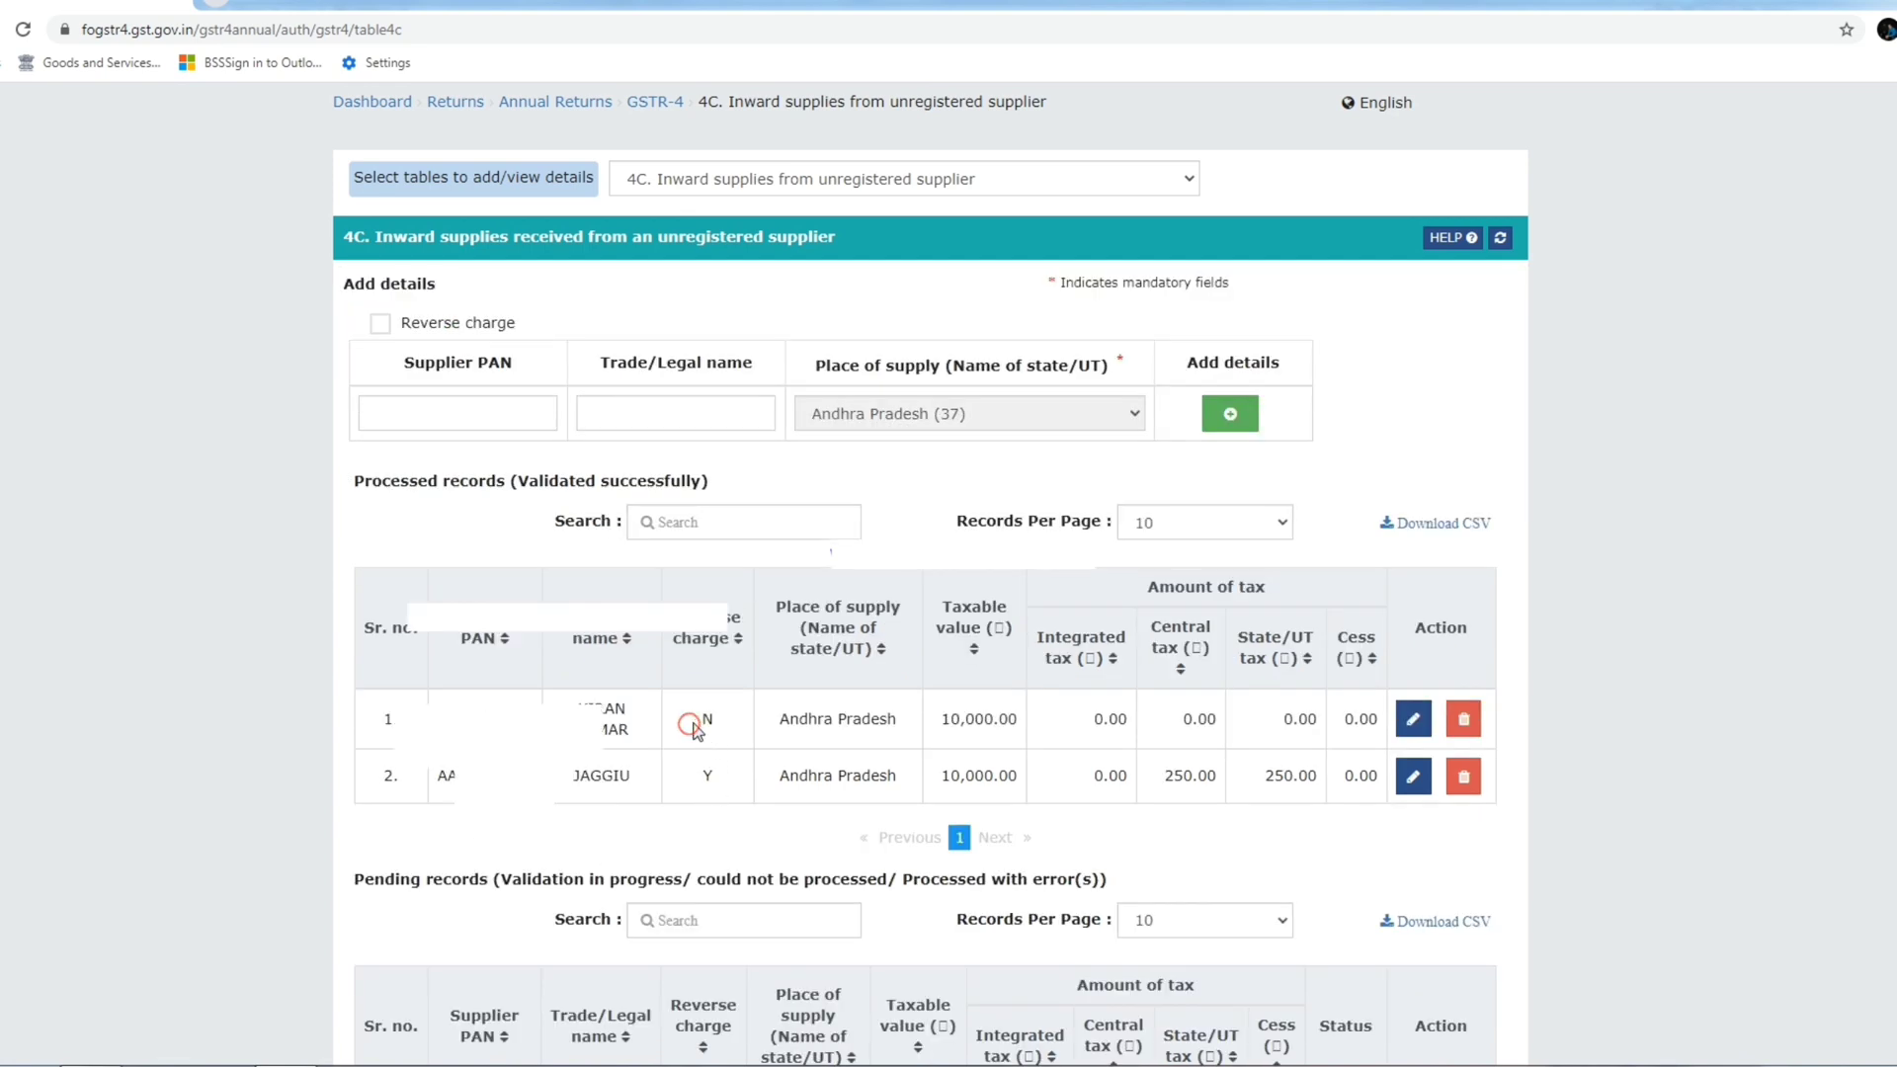
double_click(707, 776)
click(749, 784)
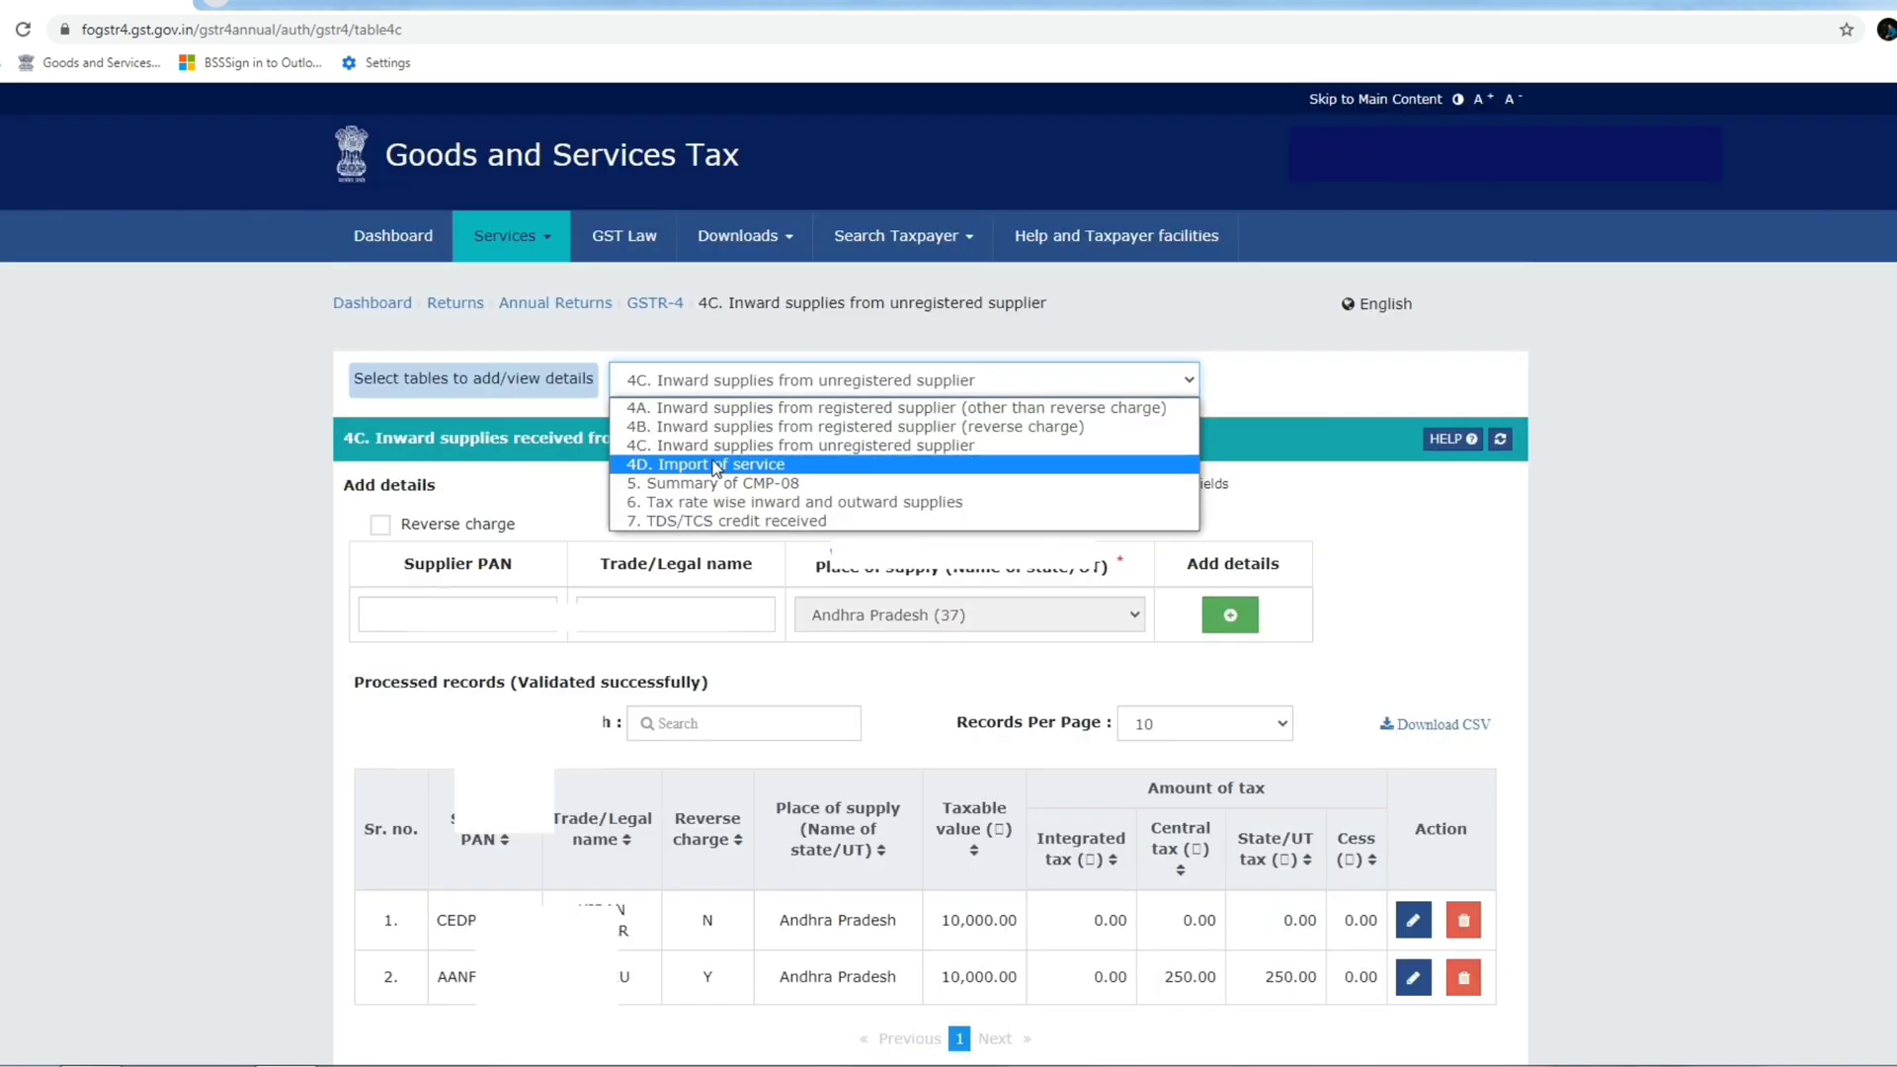
Add a blank import-of-service row in table 4D without entries, then switch to table 5.
click(711, 455)
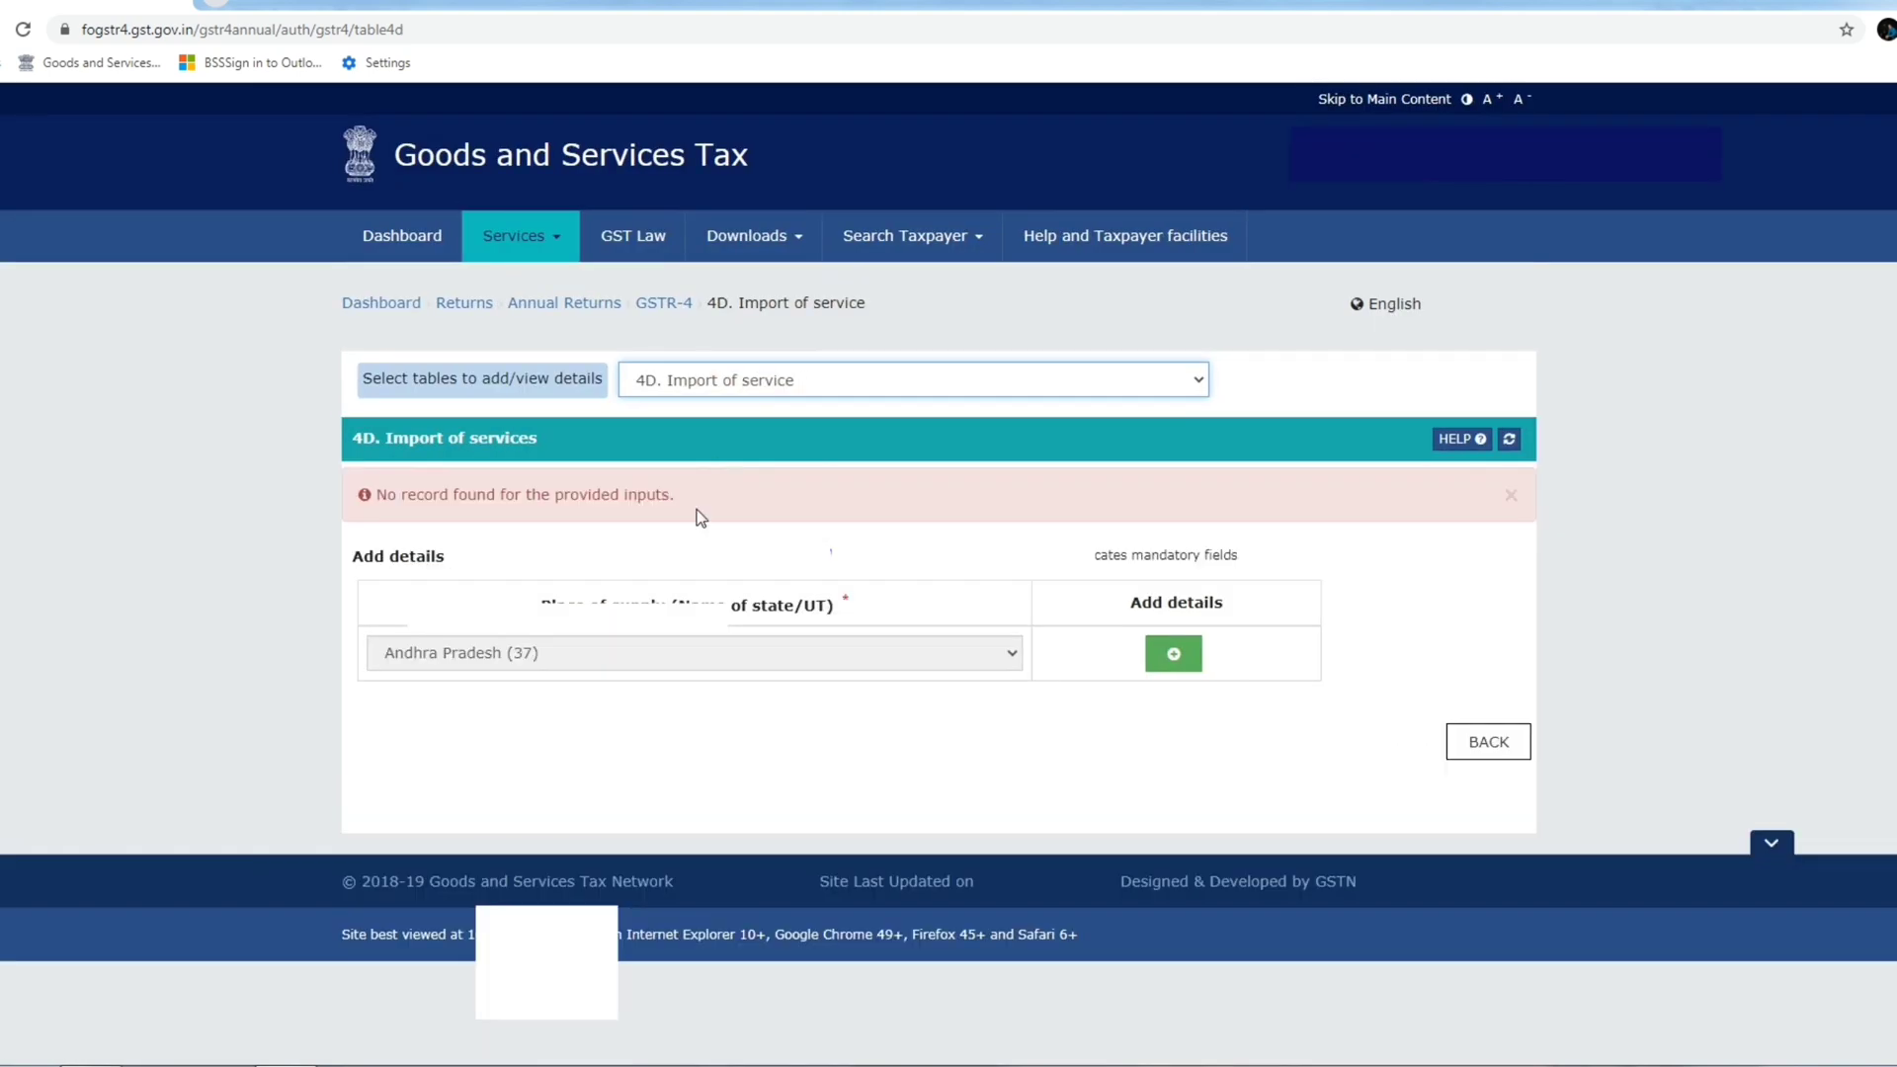
click(1172, 660)
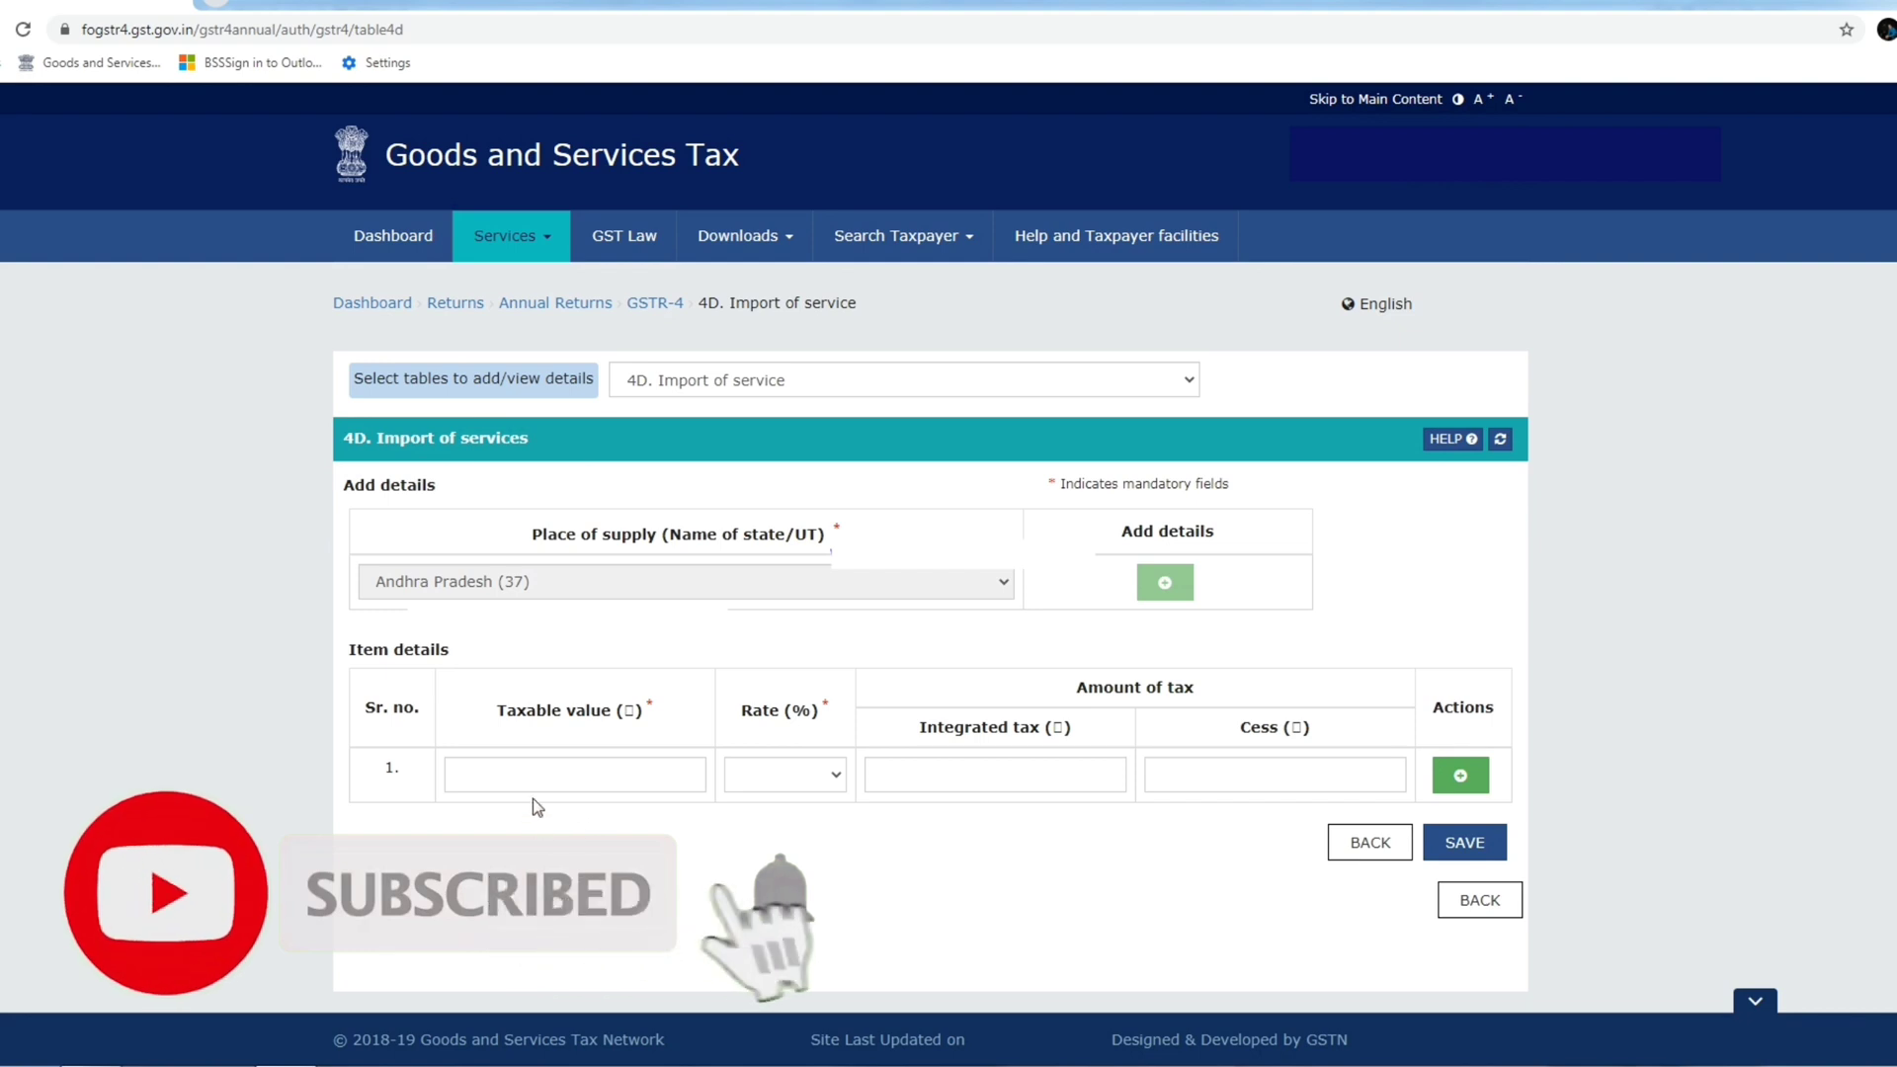
click(535, 774)
click(835, 776)
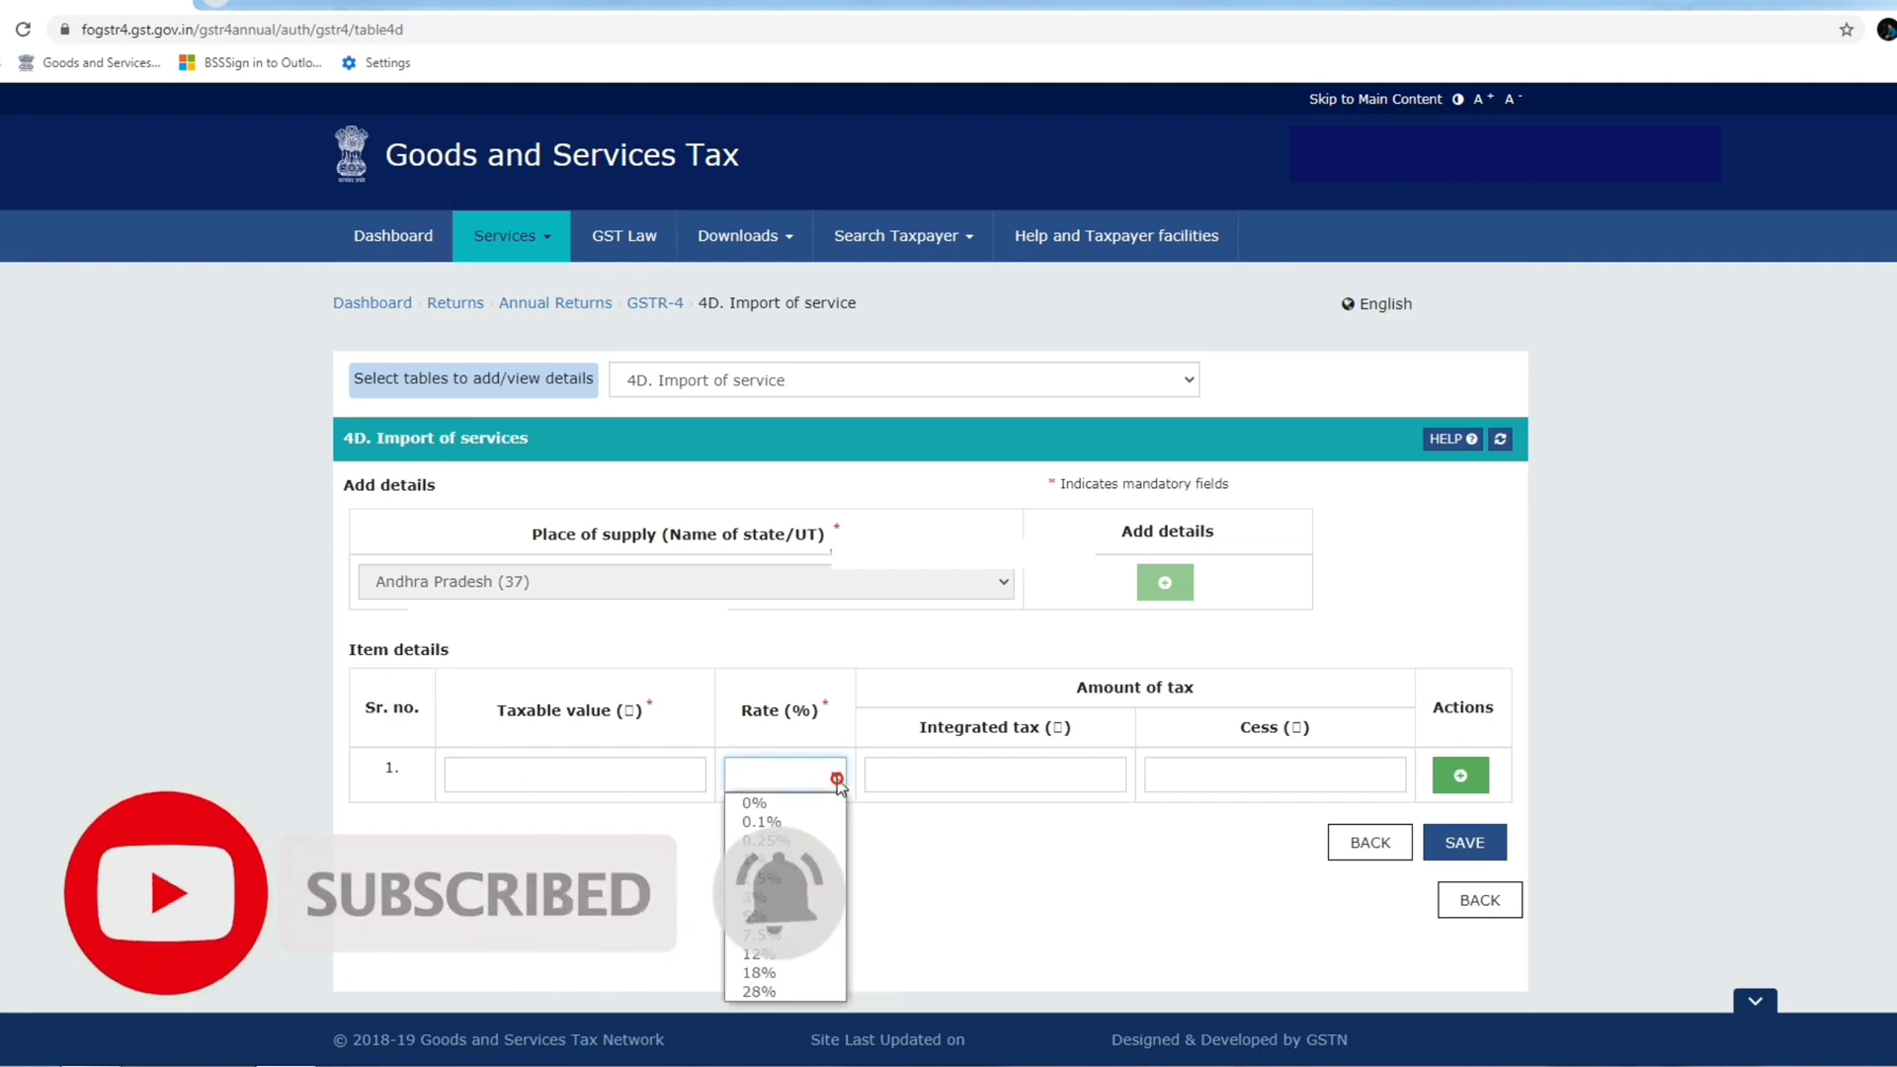
click(837, 780)
click(958, 778)
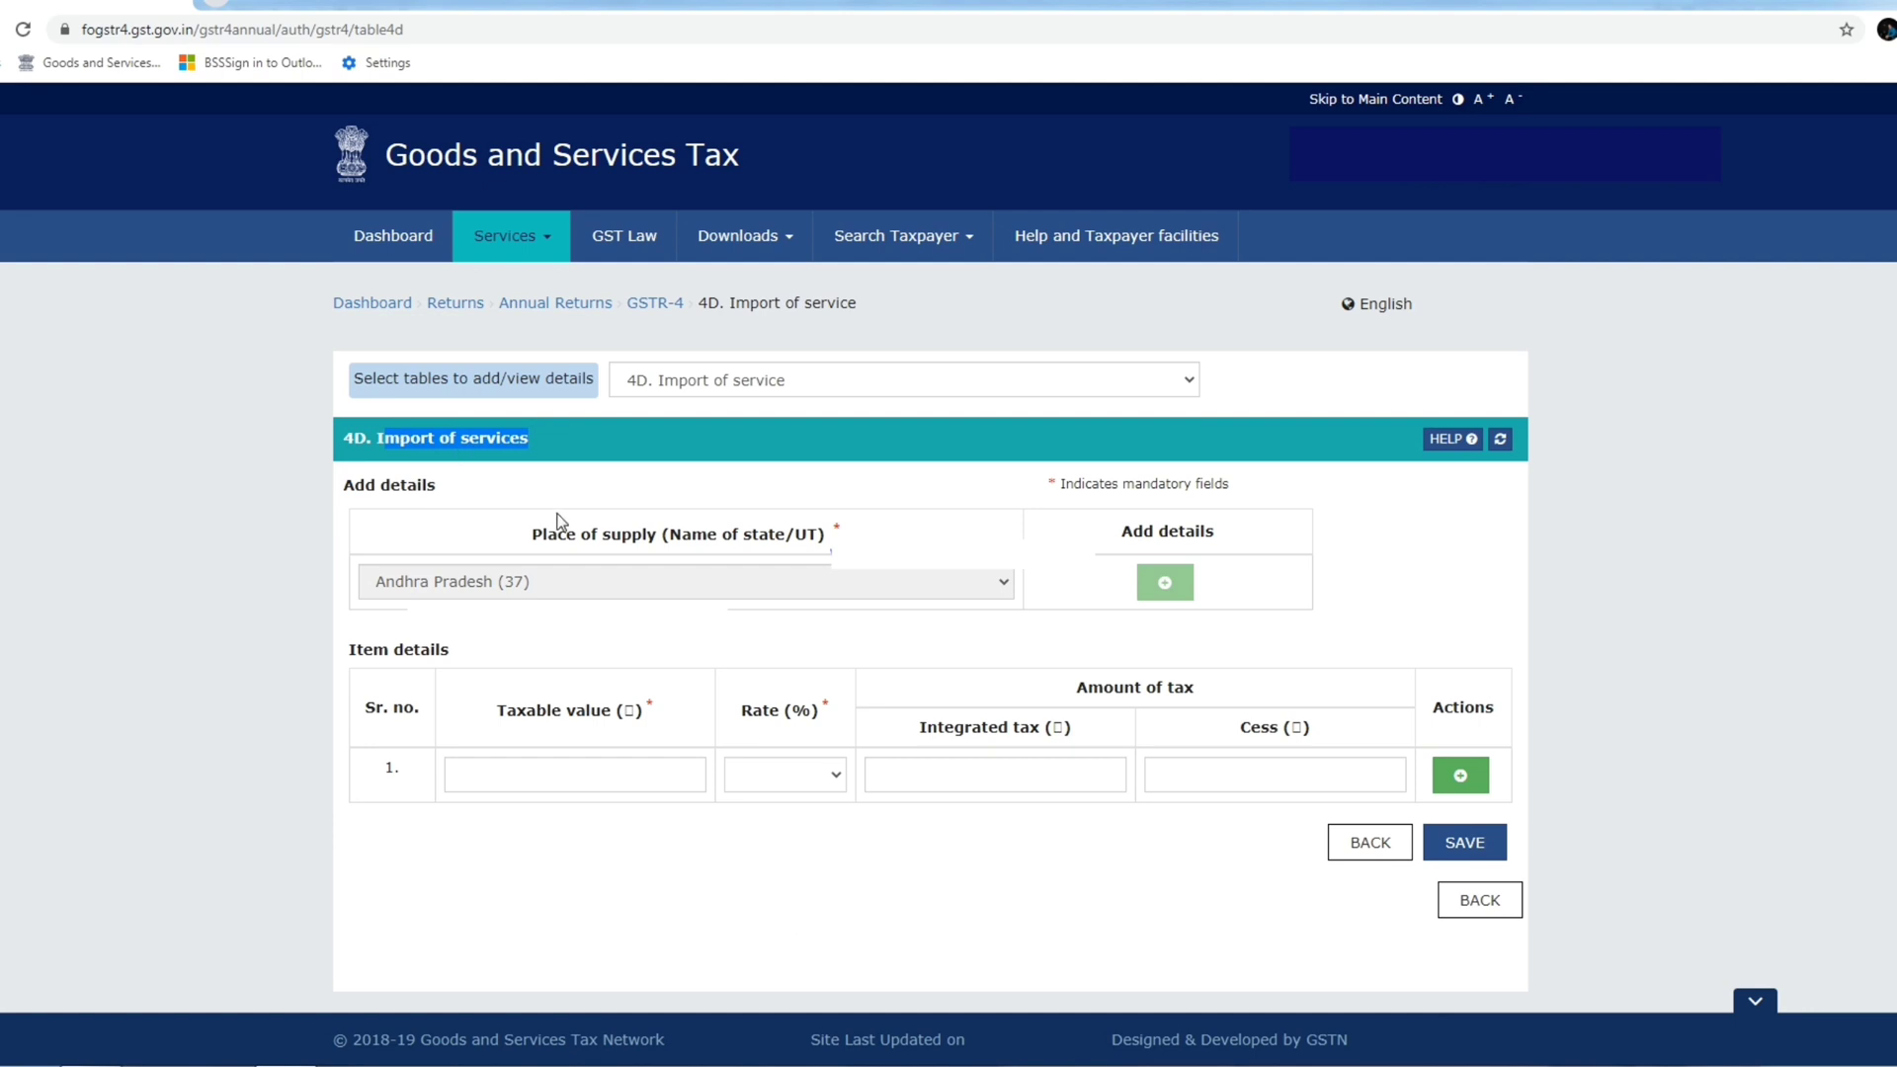
click(554, 510)
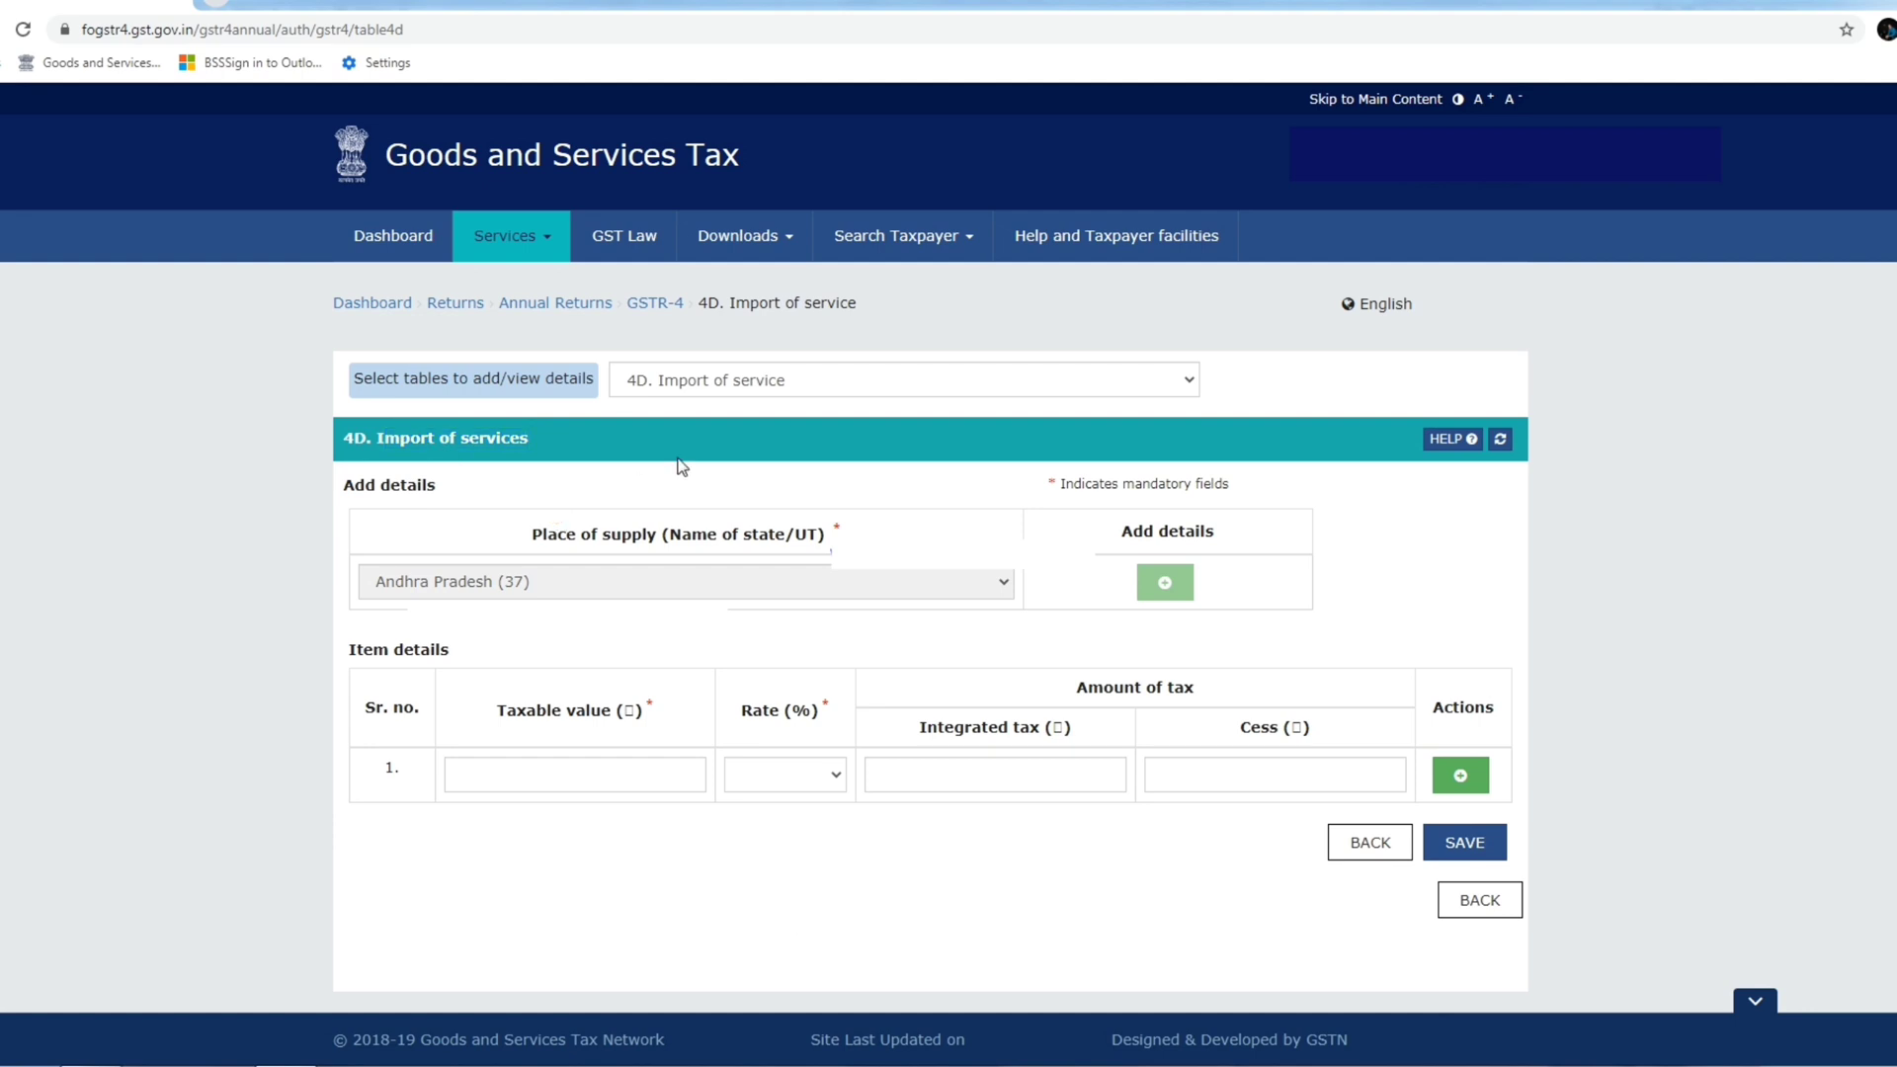
click(853, 382)
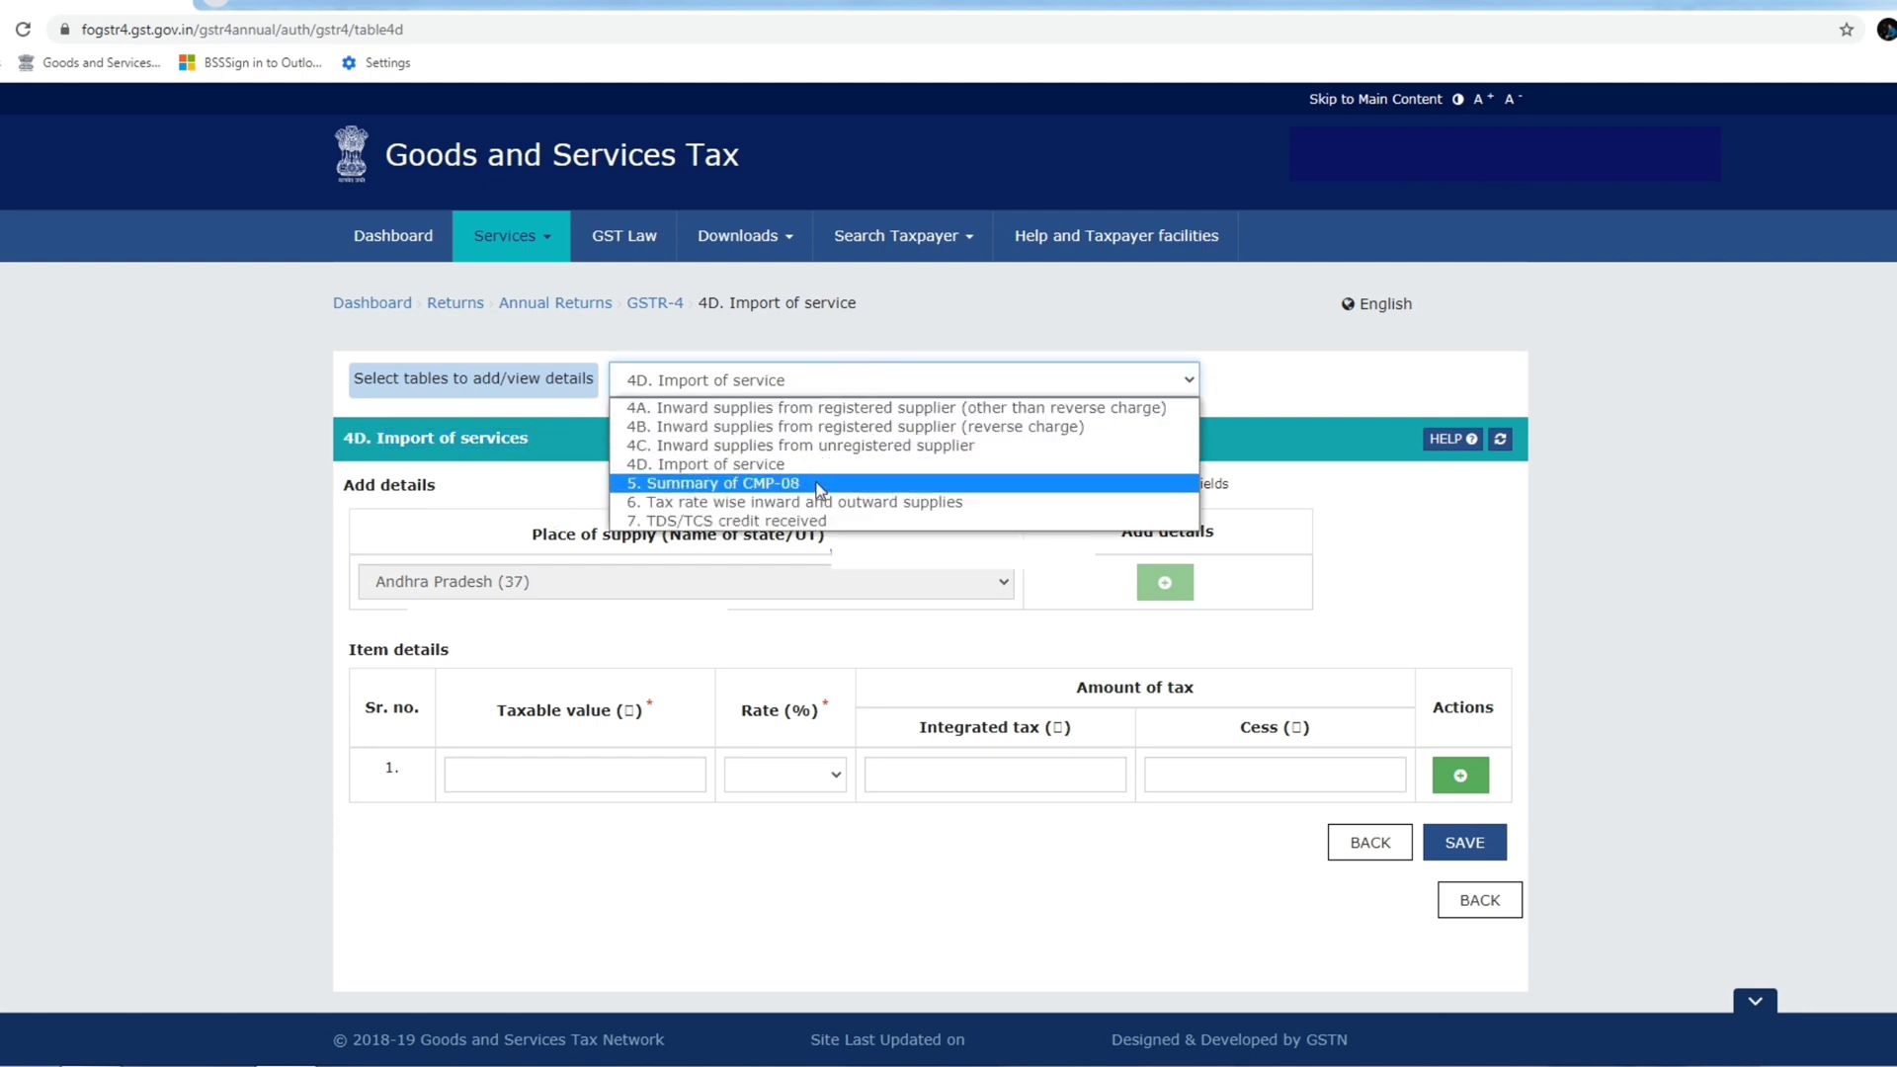
click(710, 484)
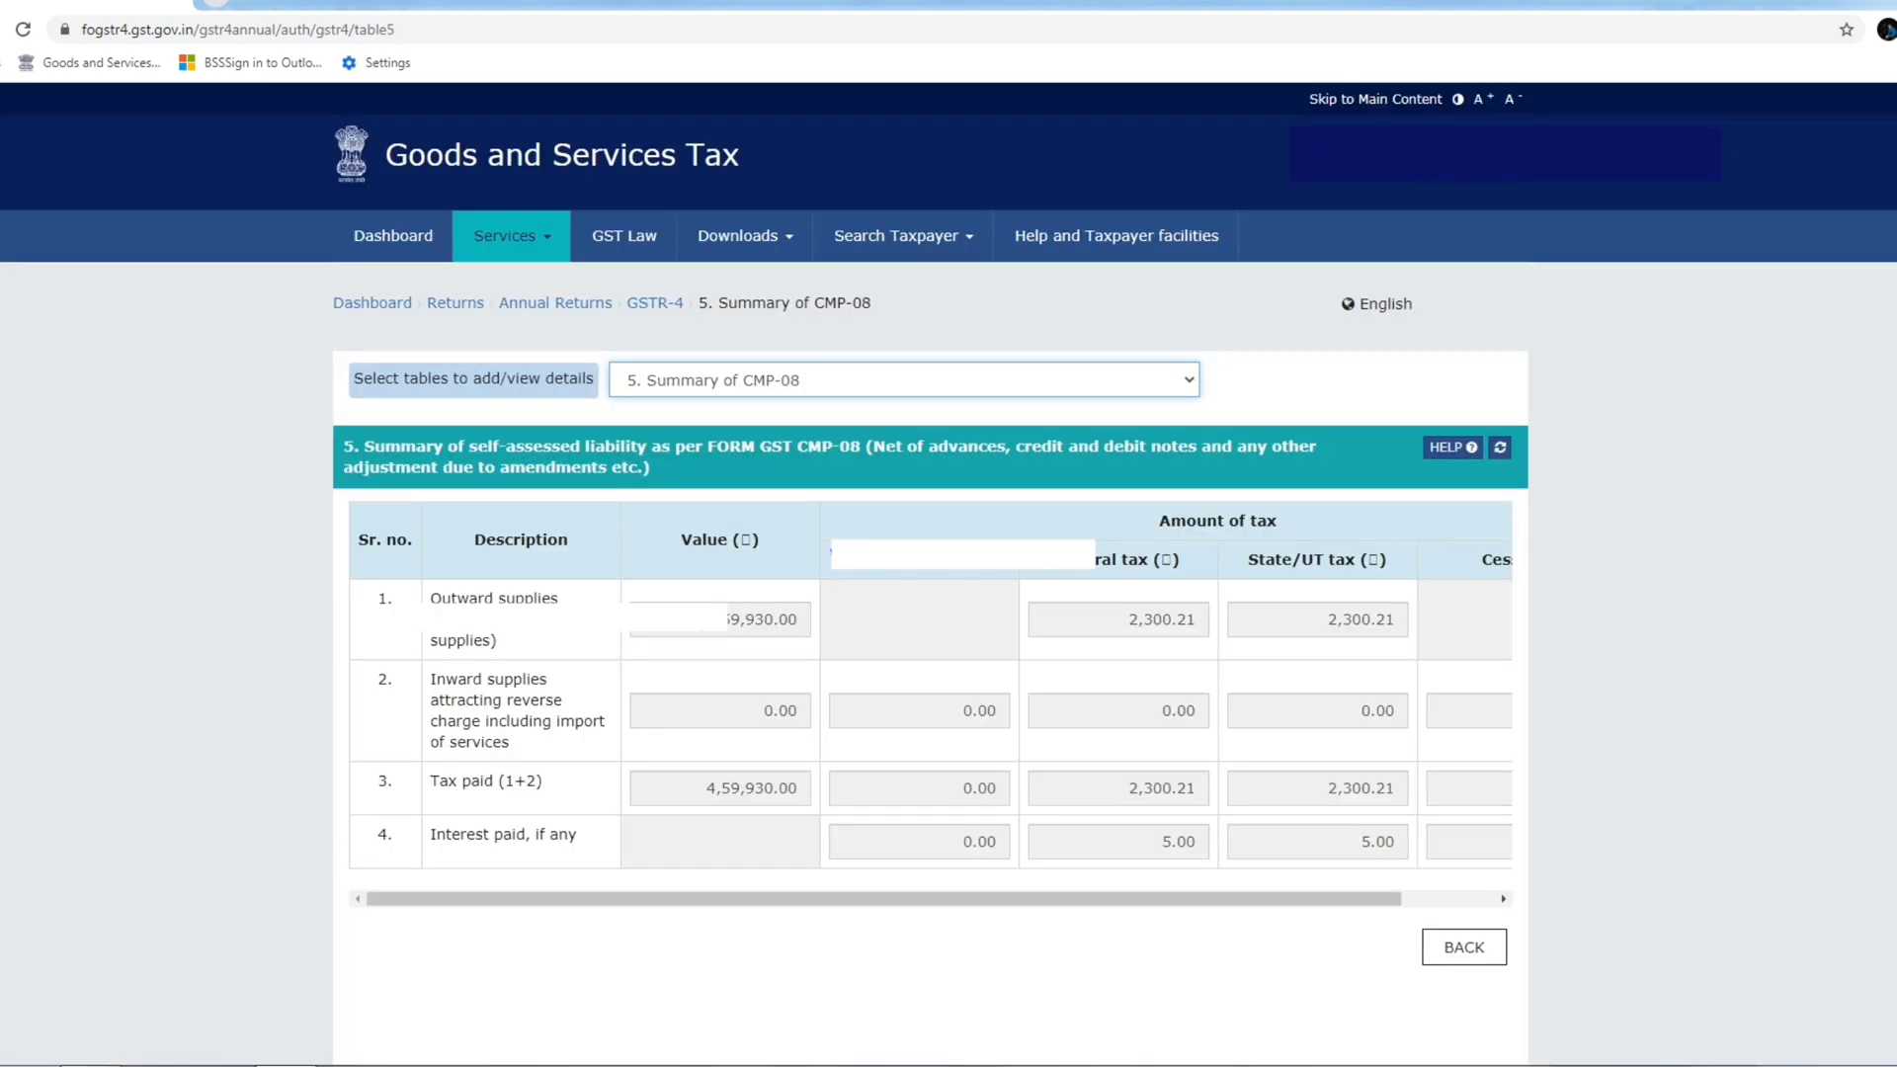
Review table 5's 4,59,930.00 outward supplies value and self-assessed liability heading.
double_click(736, 618)
click(791, 623)
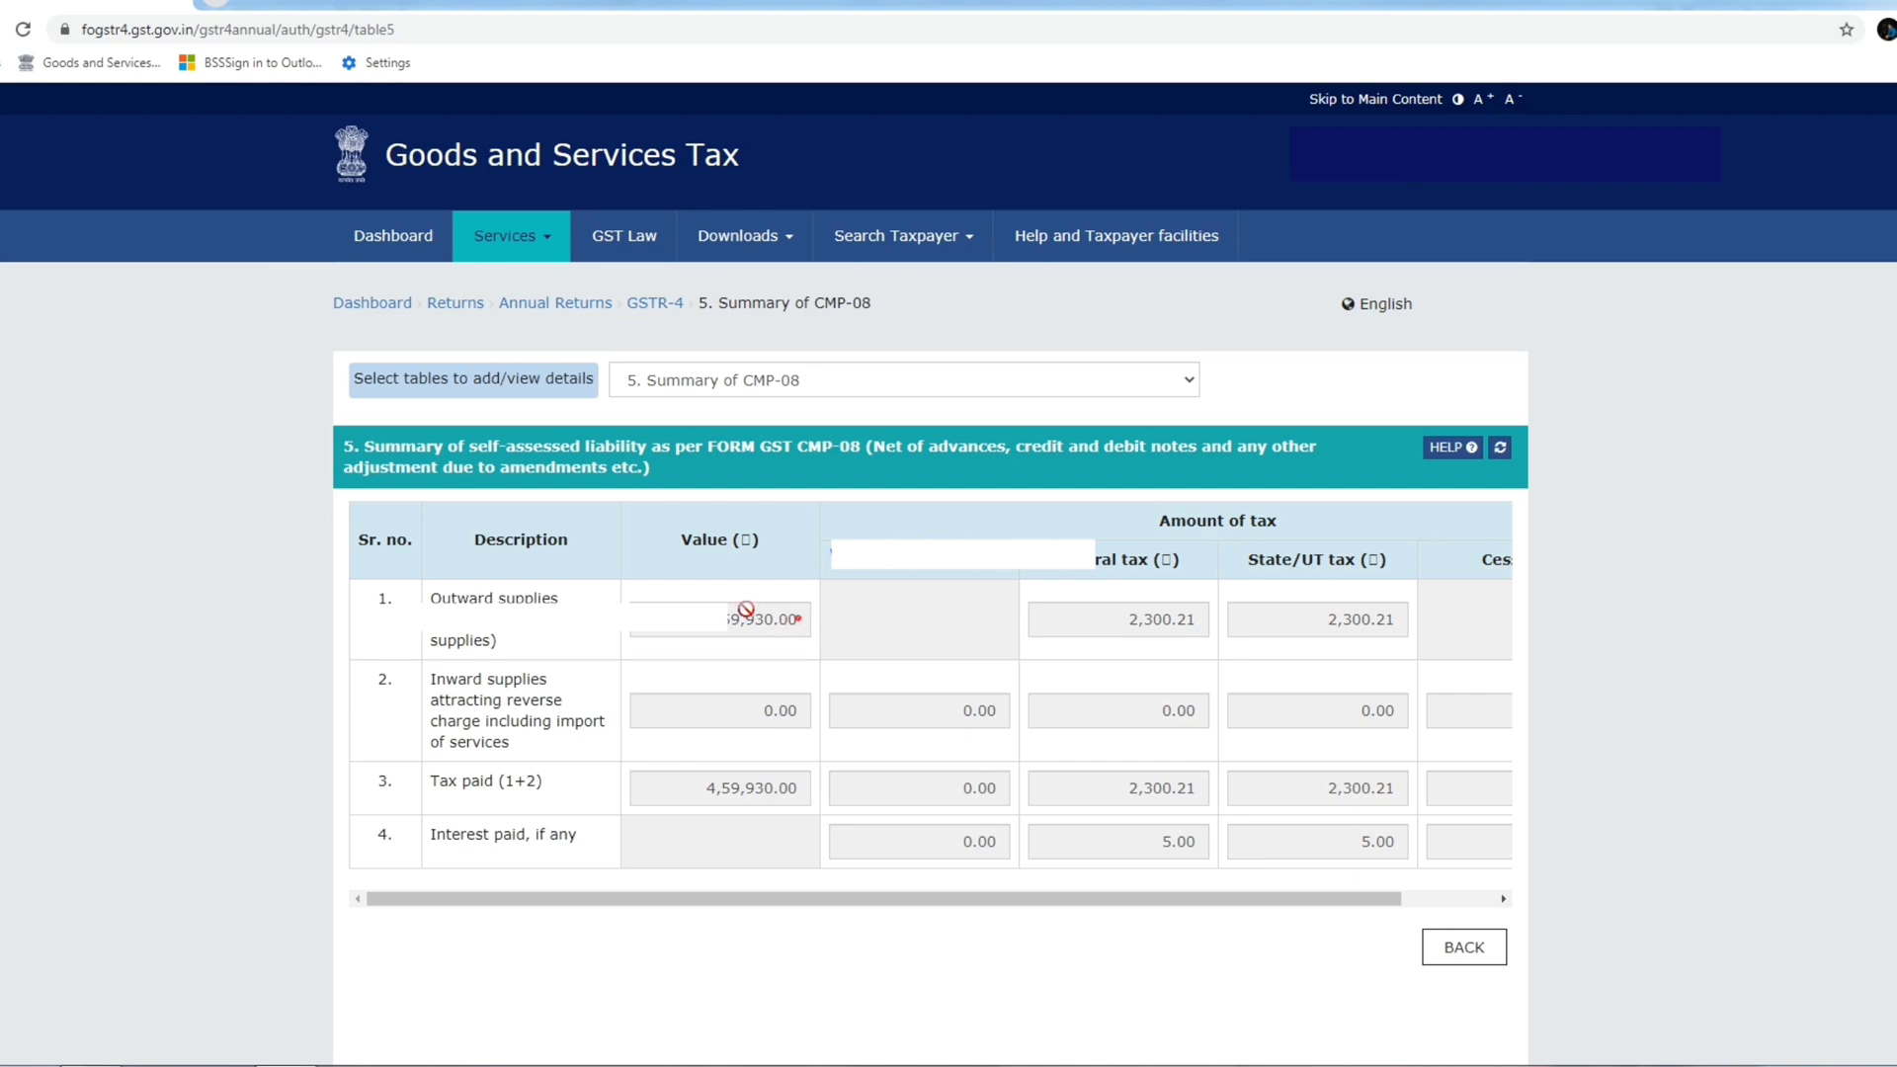
double_click(746, 610)
click(707, 654)
drag(467, 446, 685, 469)
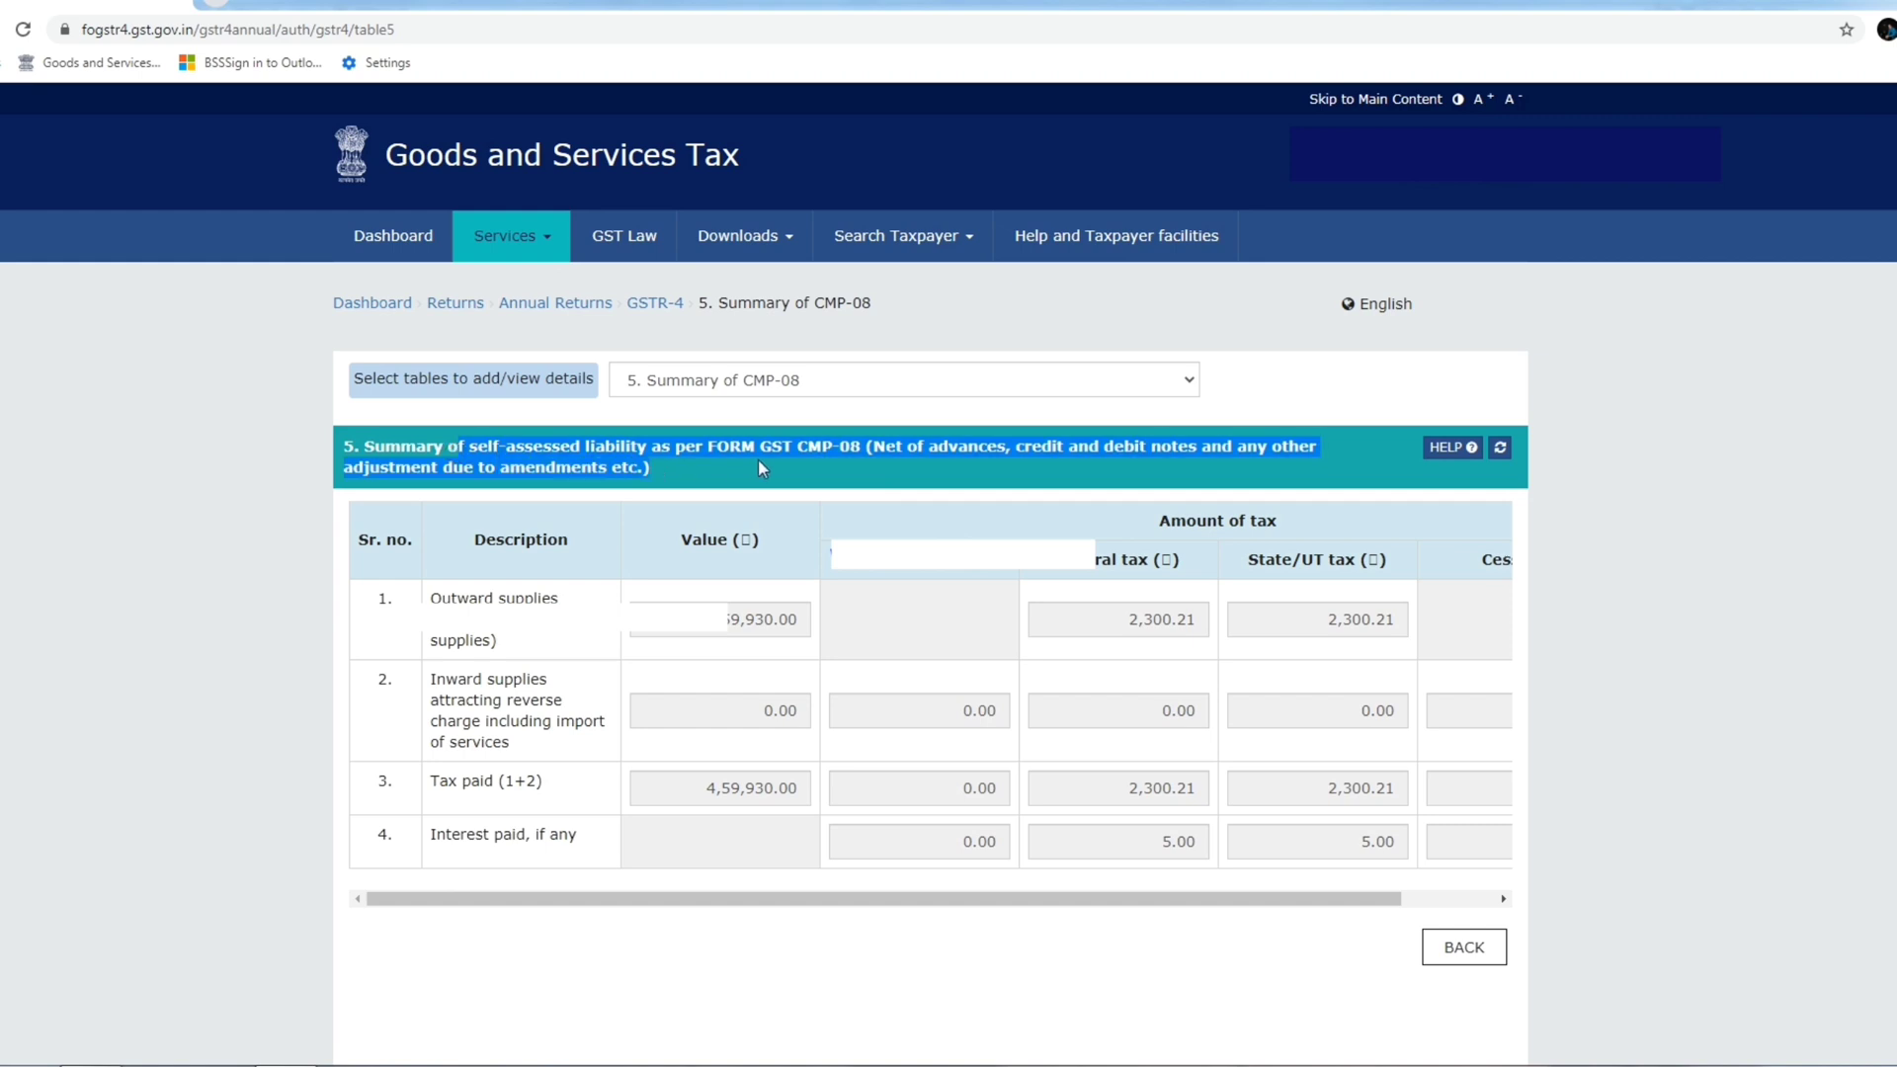
click(895, 447)
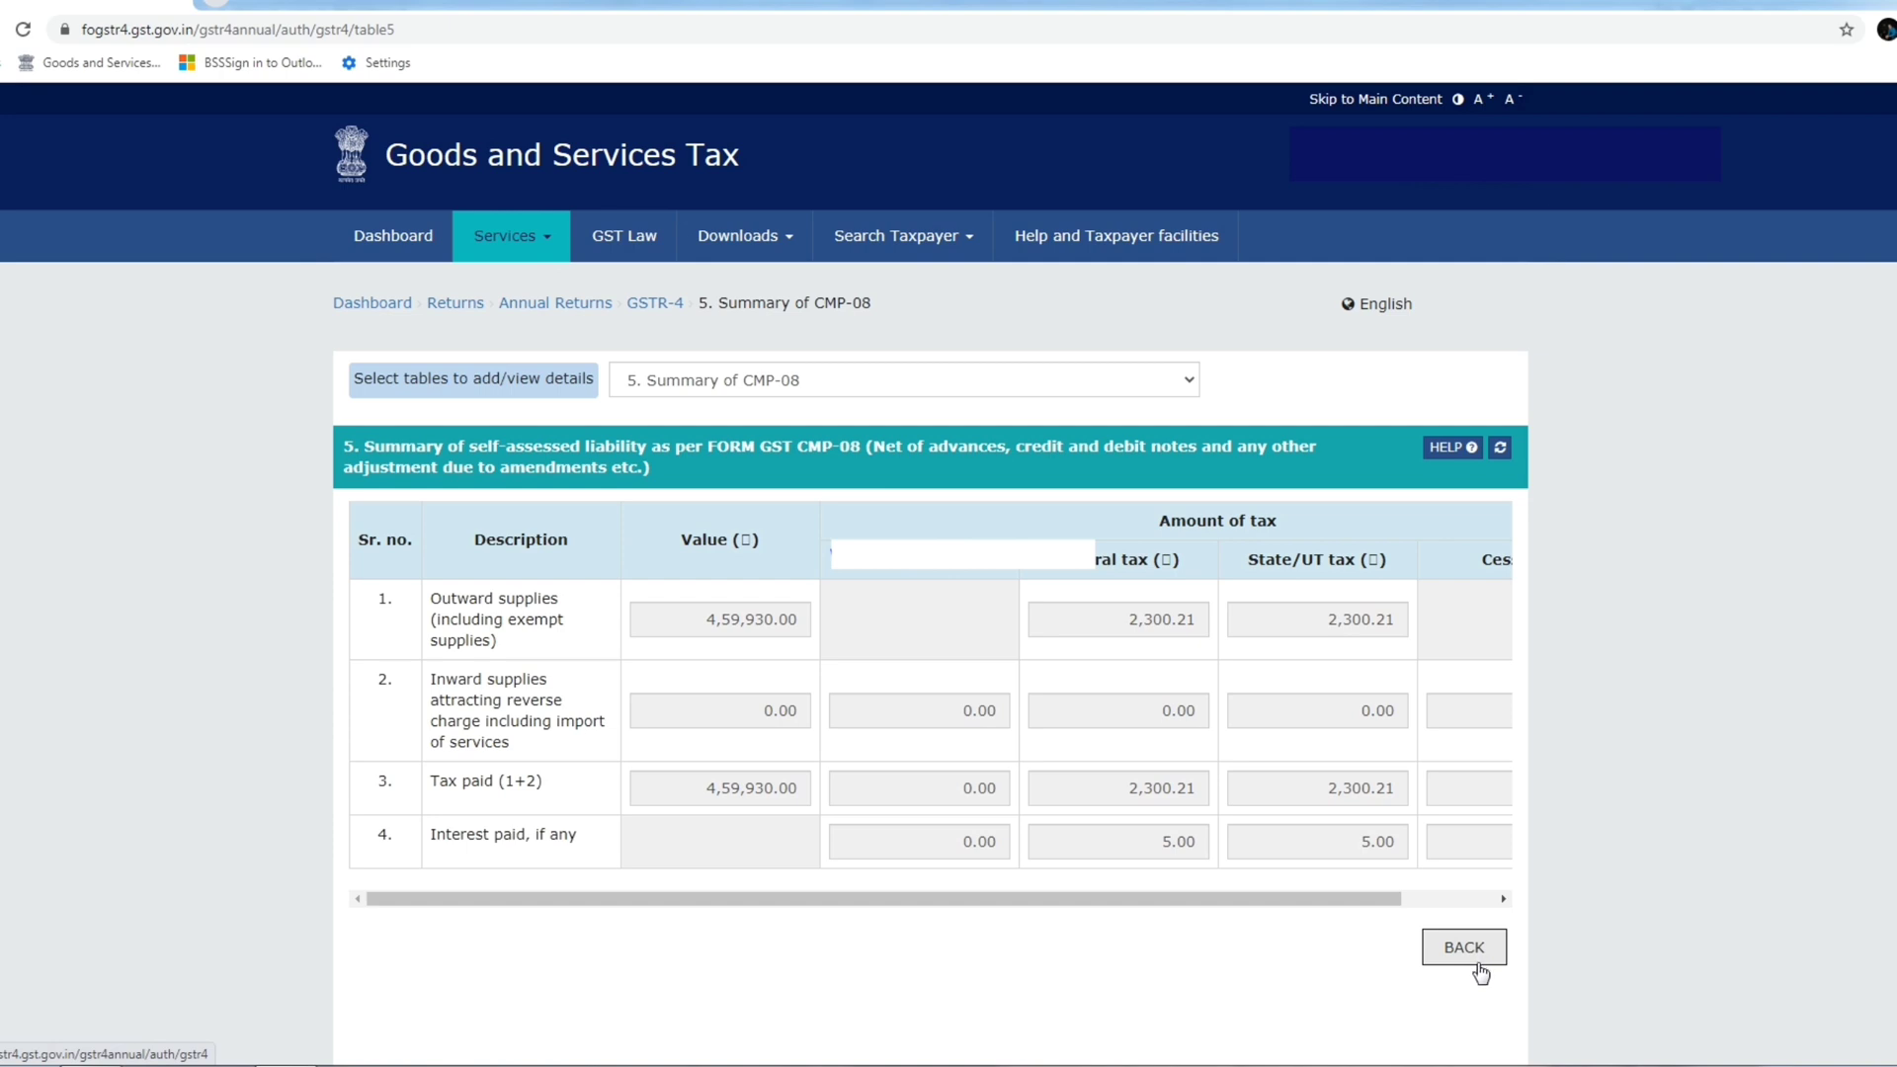
click(810, 380)
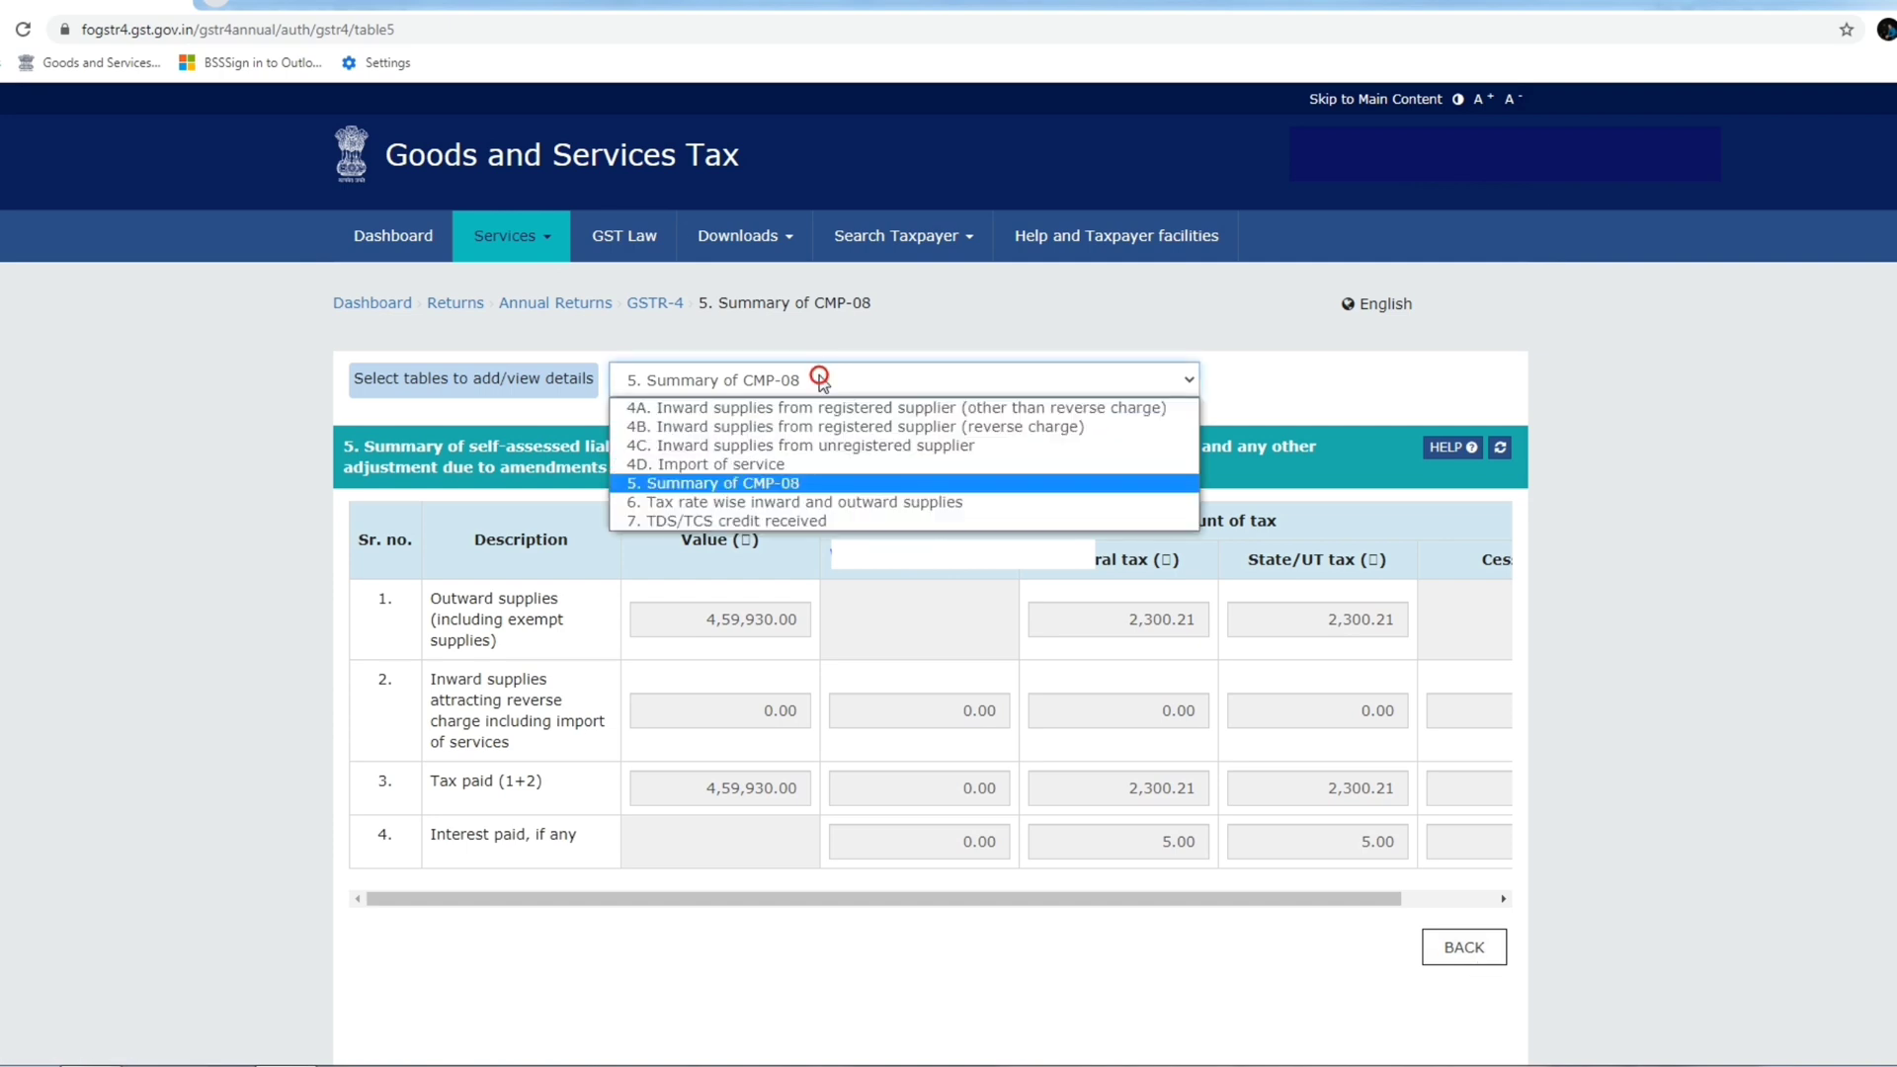
Open table 6, tax rate wise inward and outward supplies, and scroll to the outward rows.
click(804, 502)
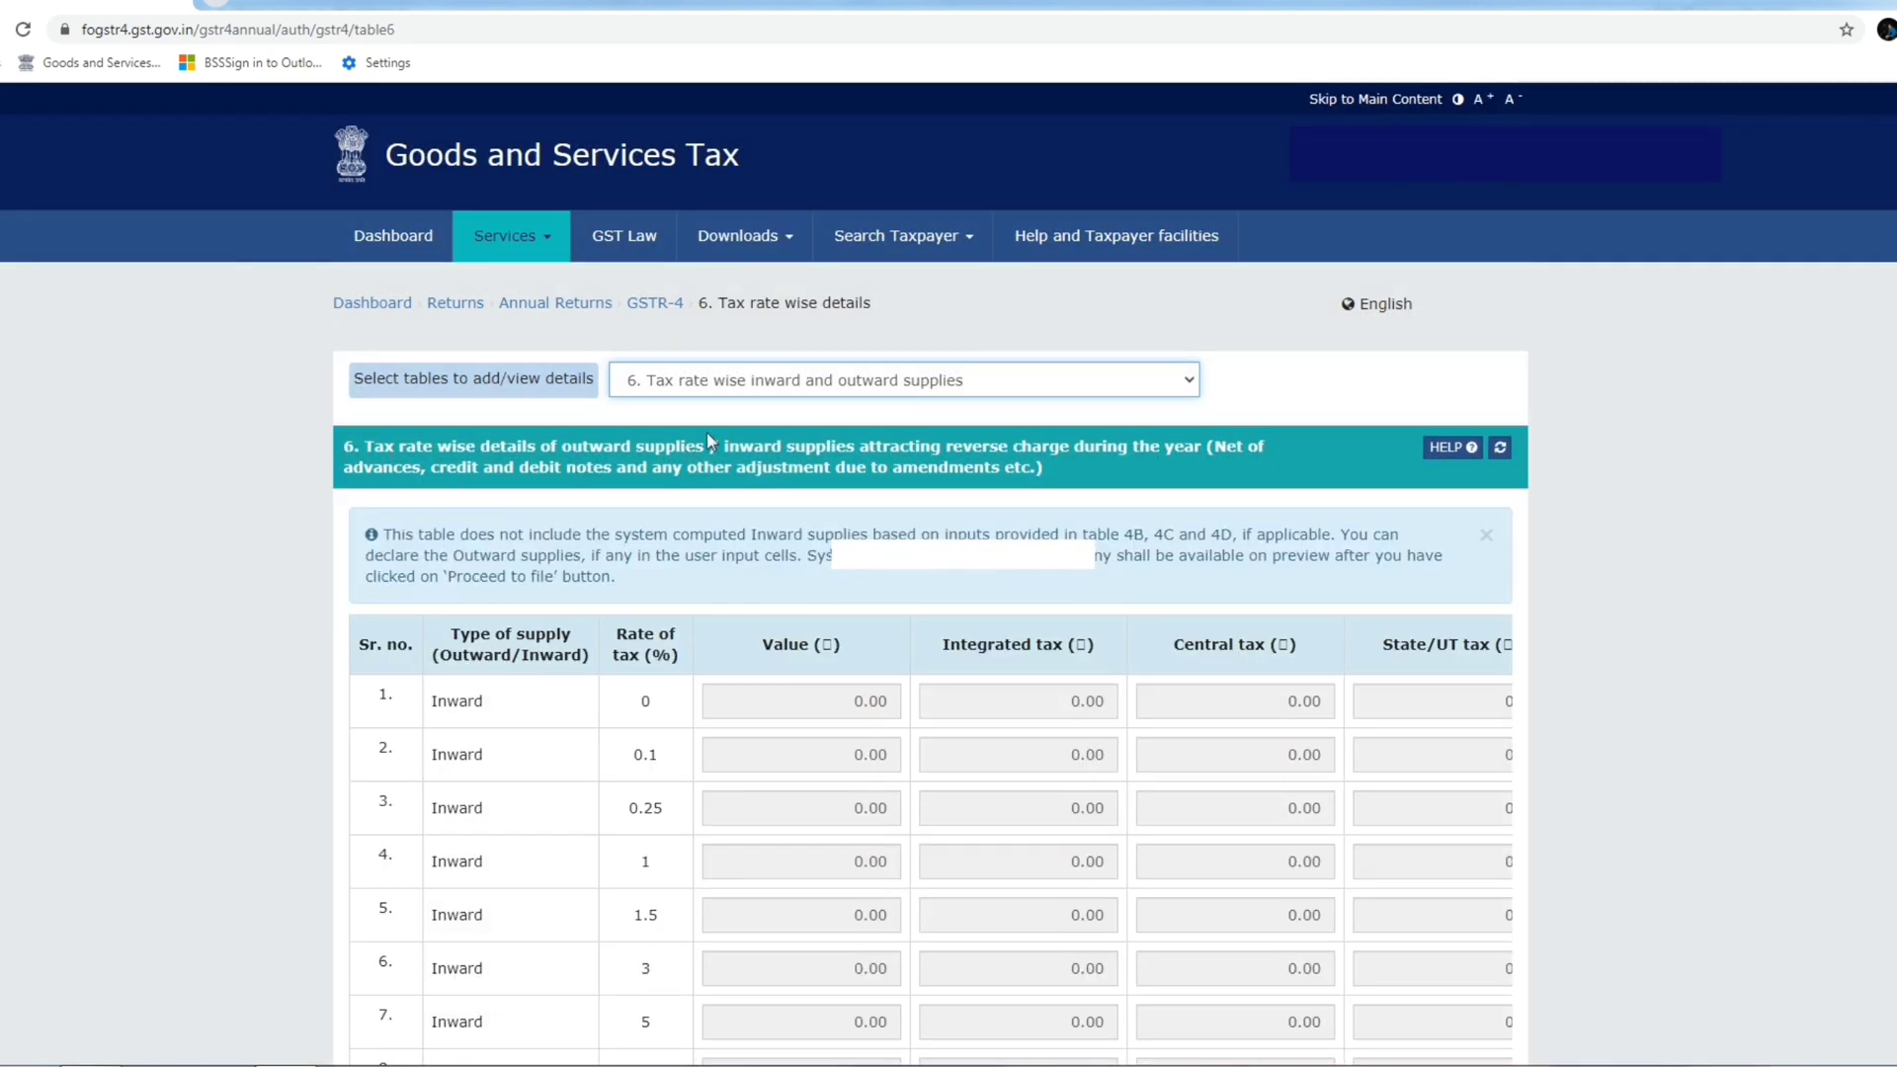
drag(860, 447, 1201, 450)
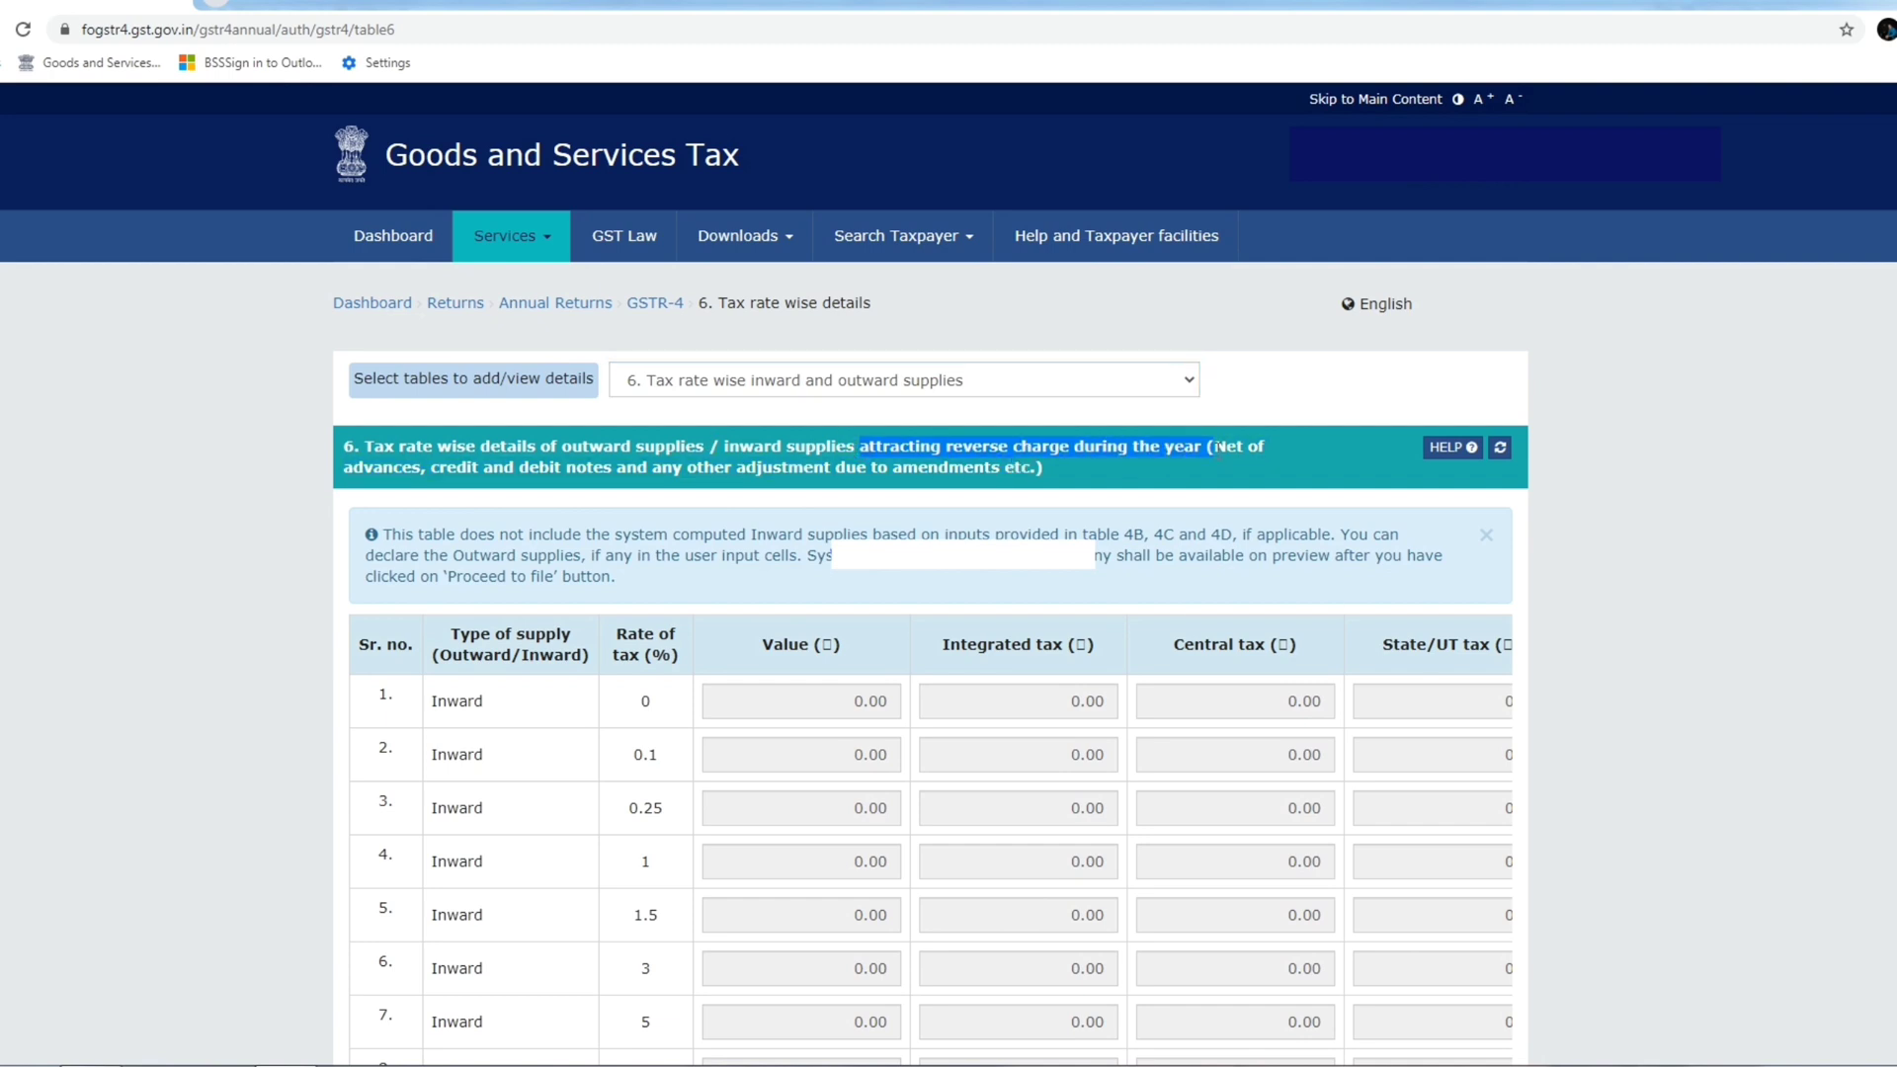
click(355, 508)
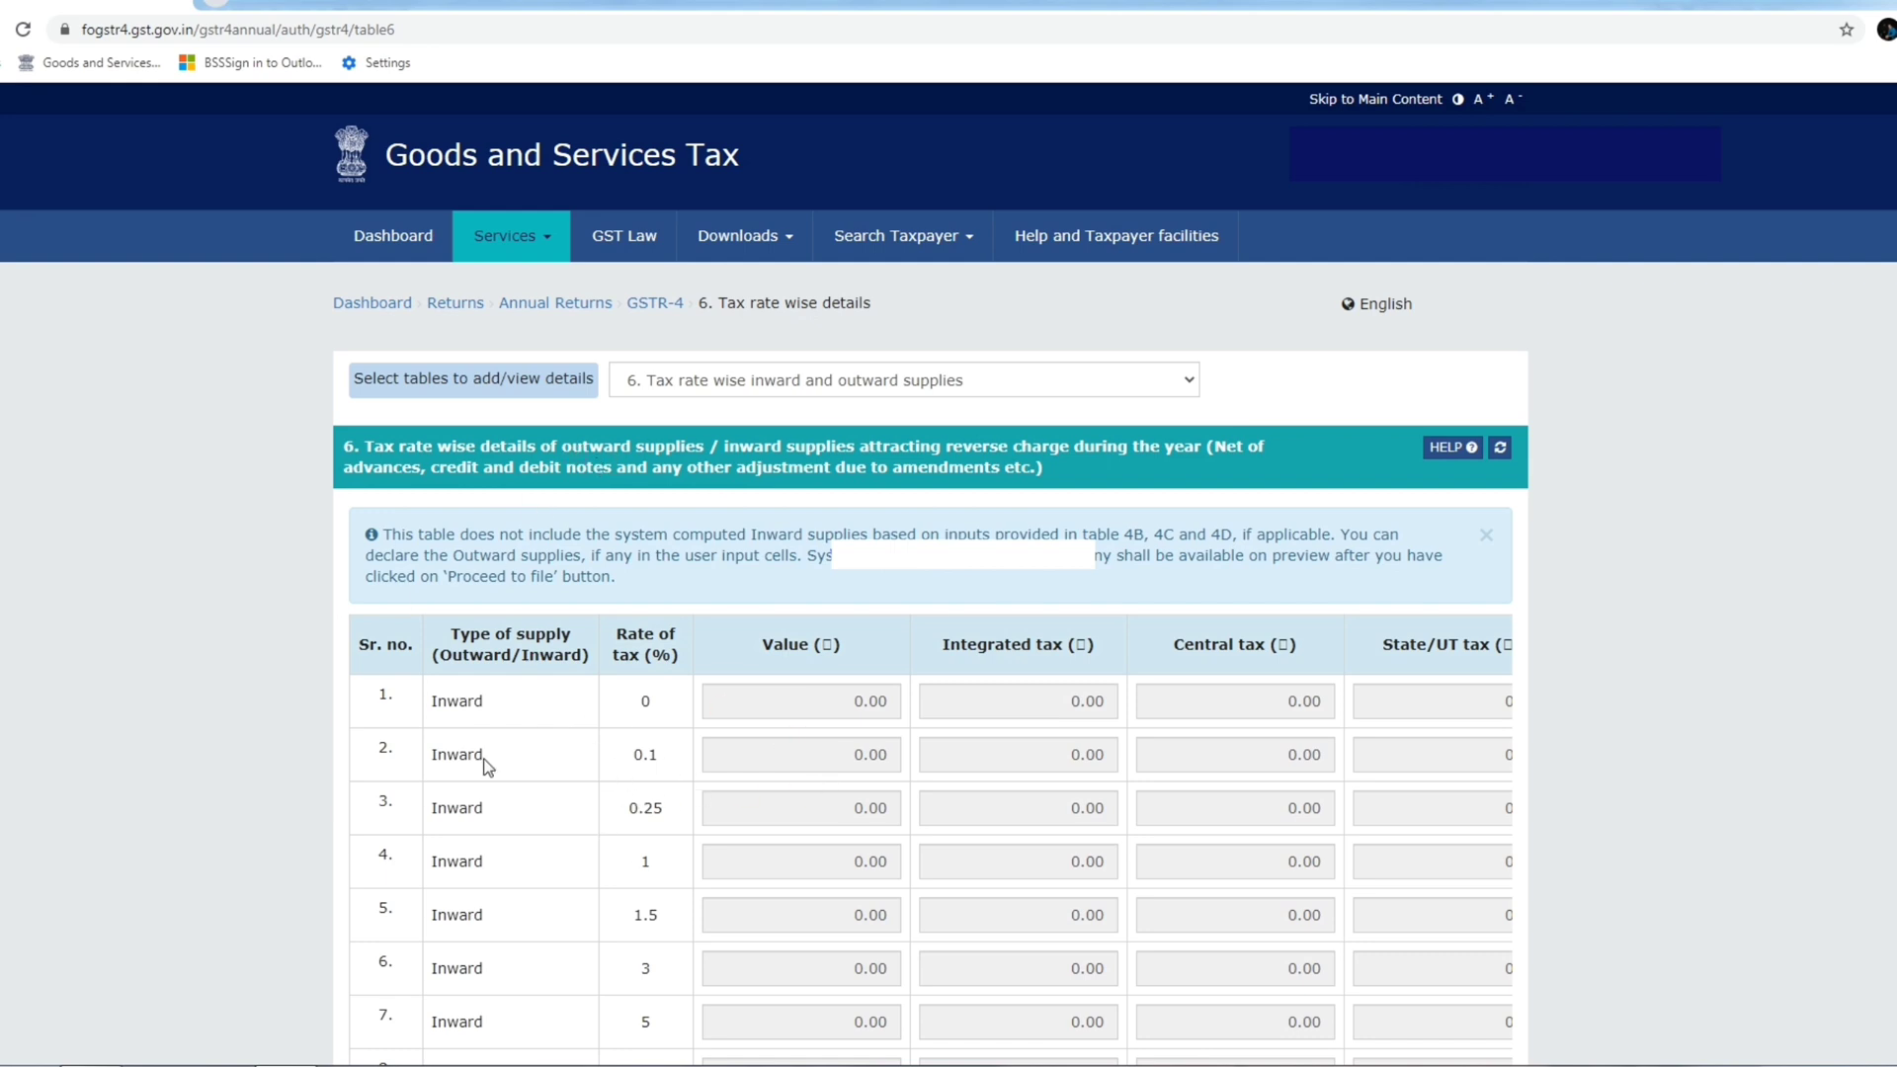
scroll(628, 784, down, 5)
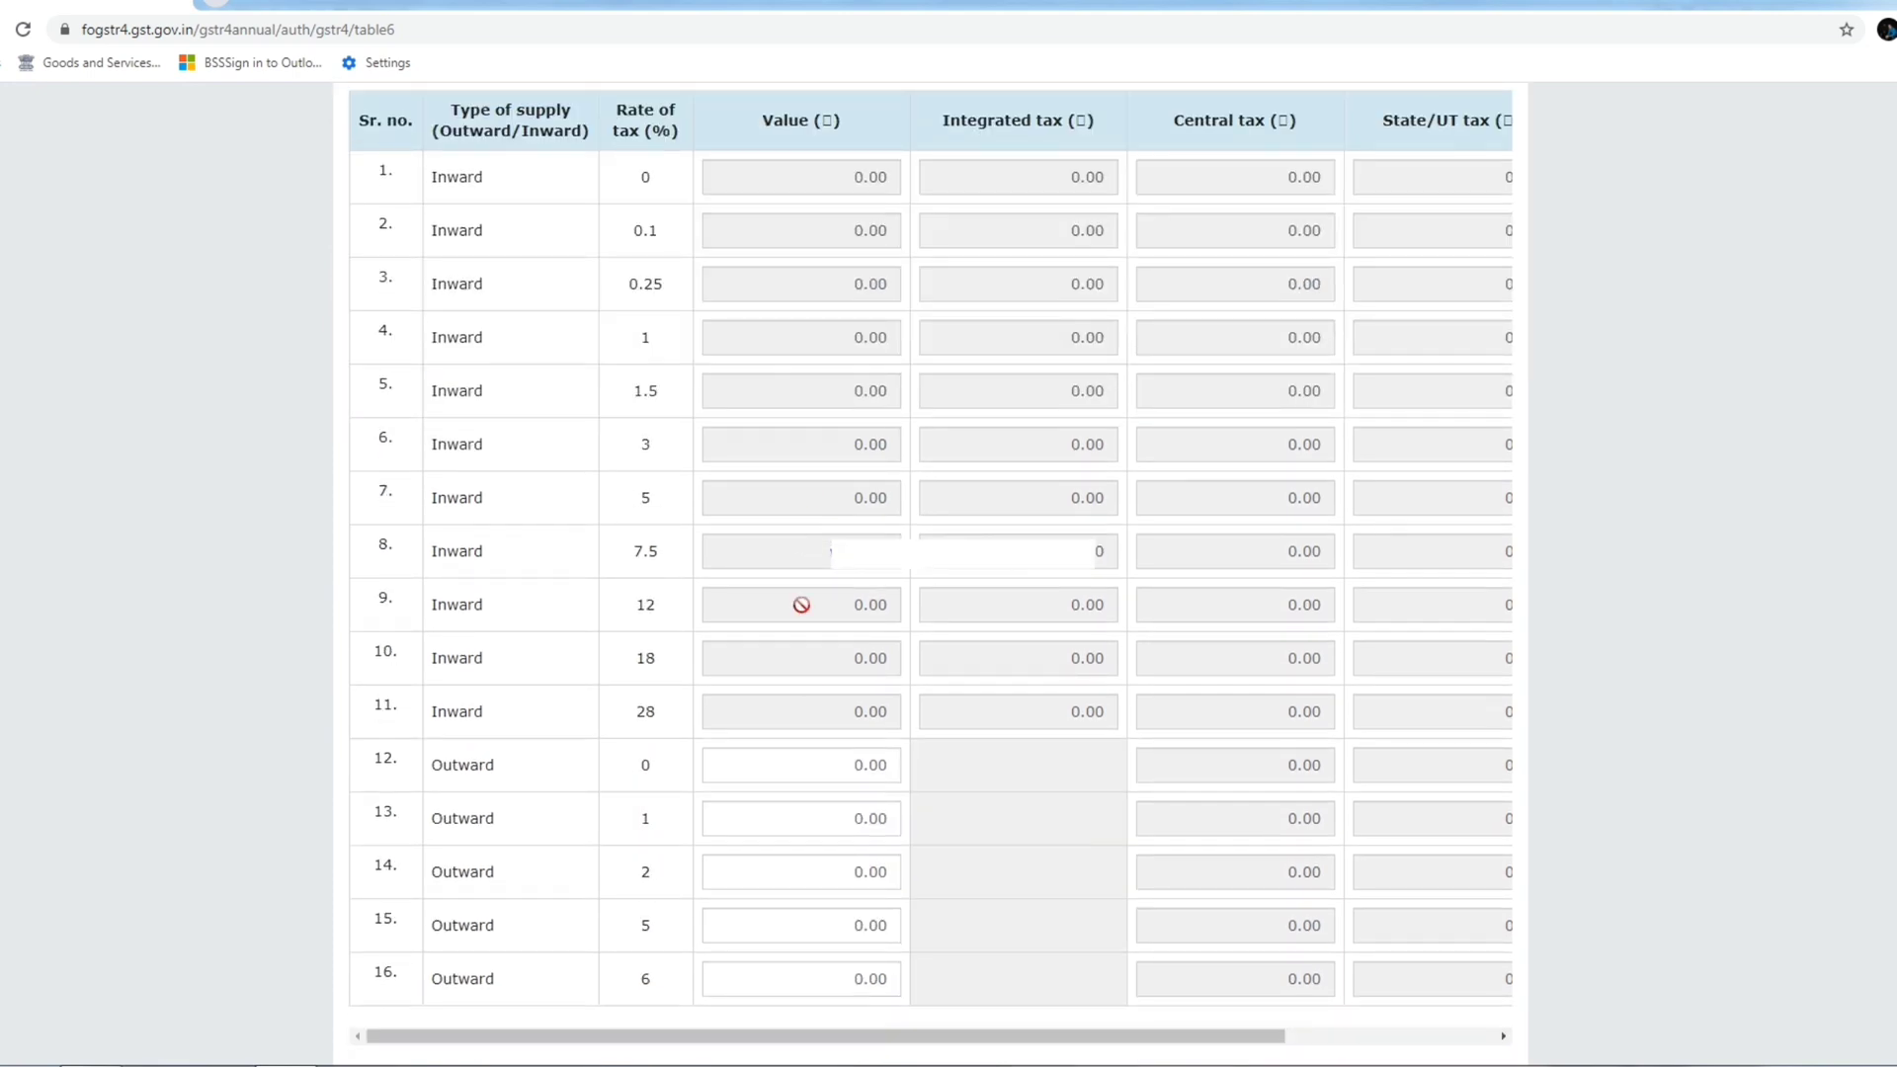
Enter 40,00,000.00 as the 1% outward value, yielding 20,000.00 central and State/UT tax.
click(837, 764)
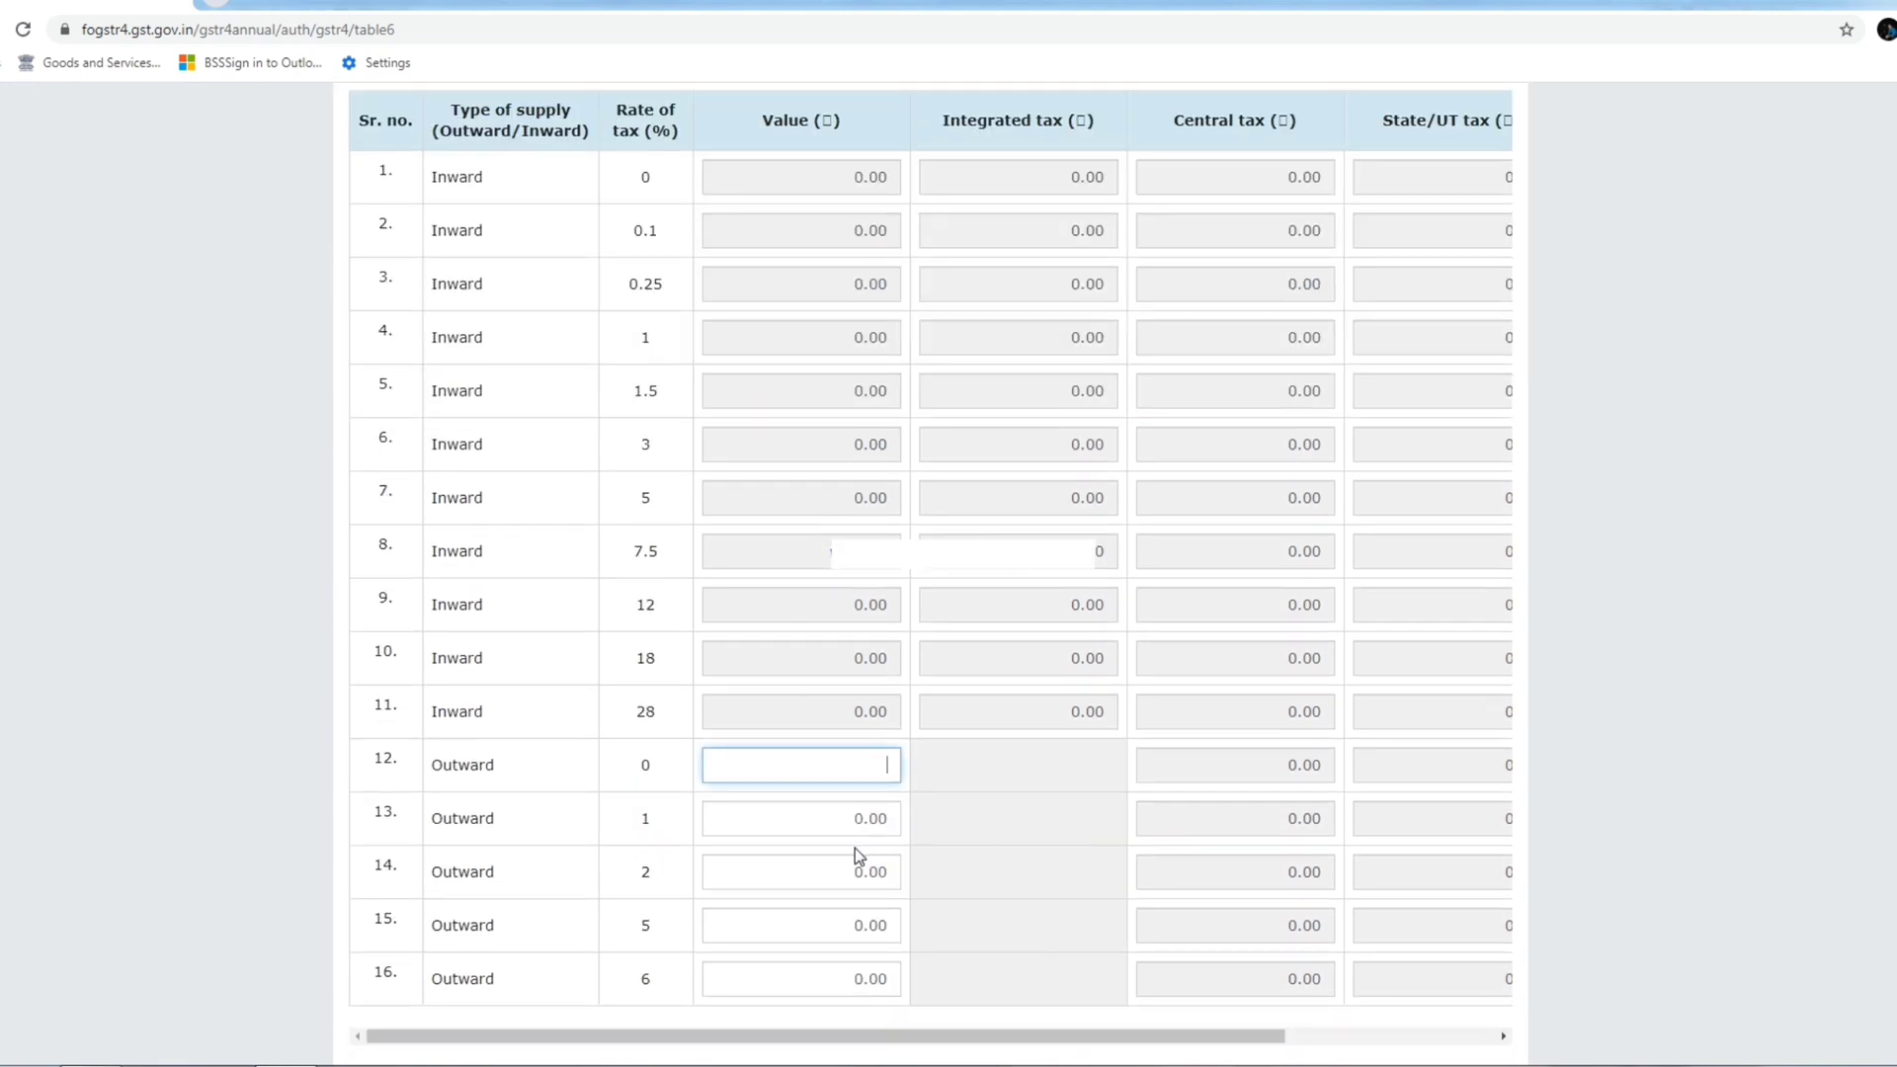
click(835, 832)
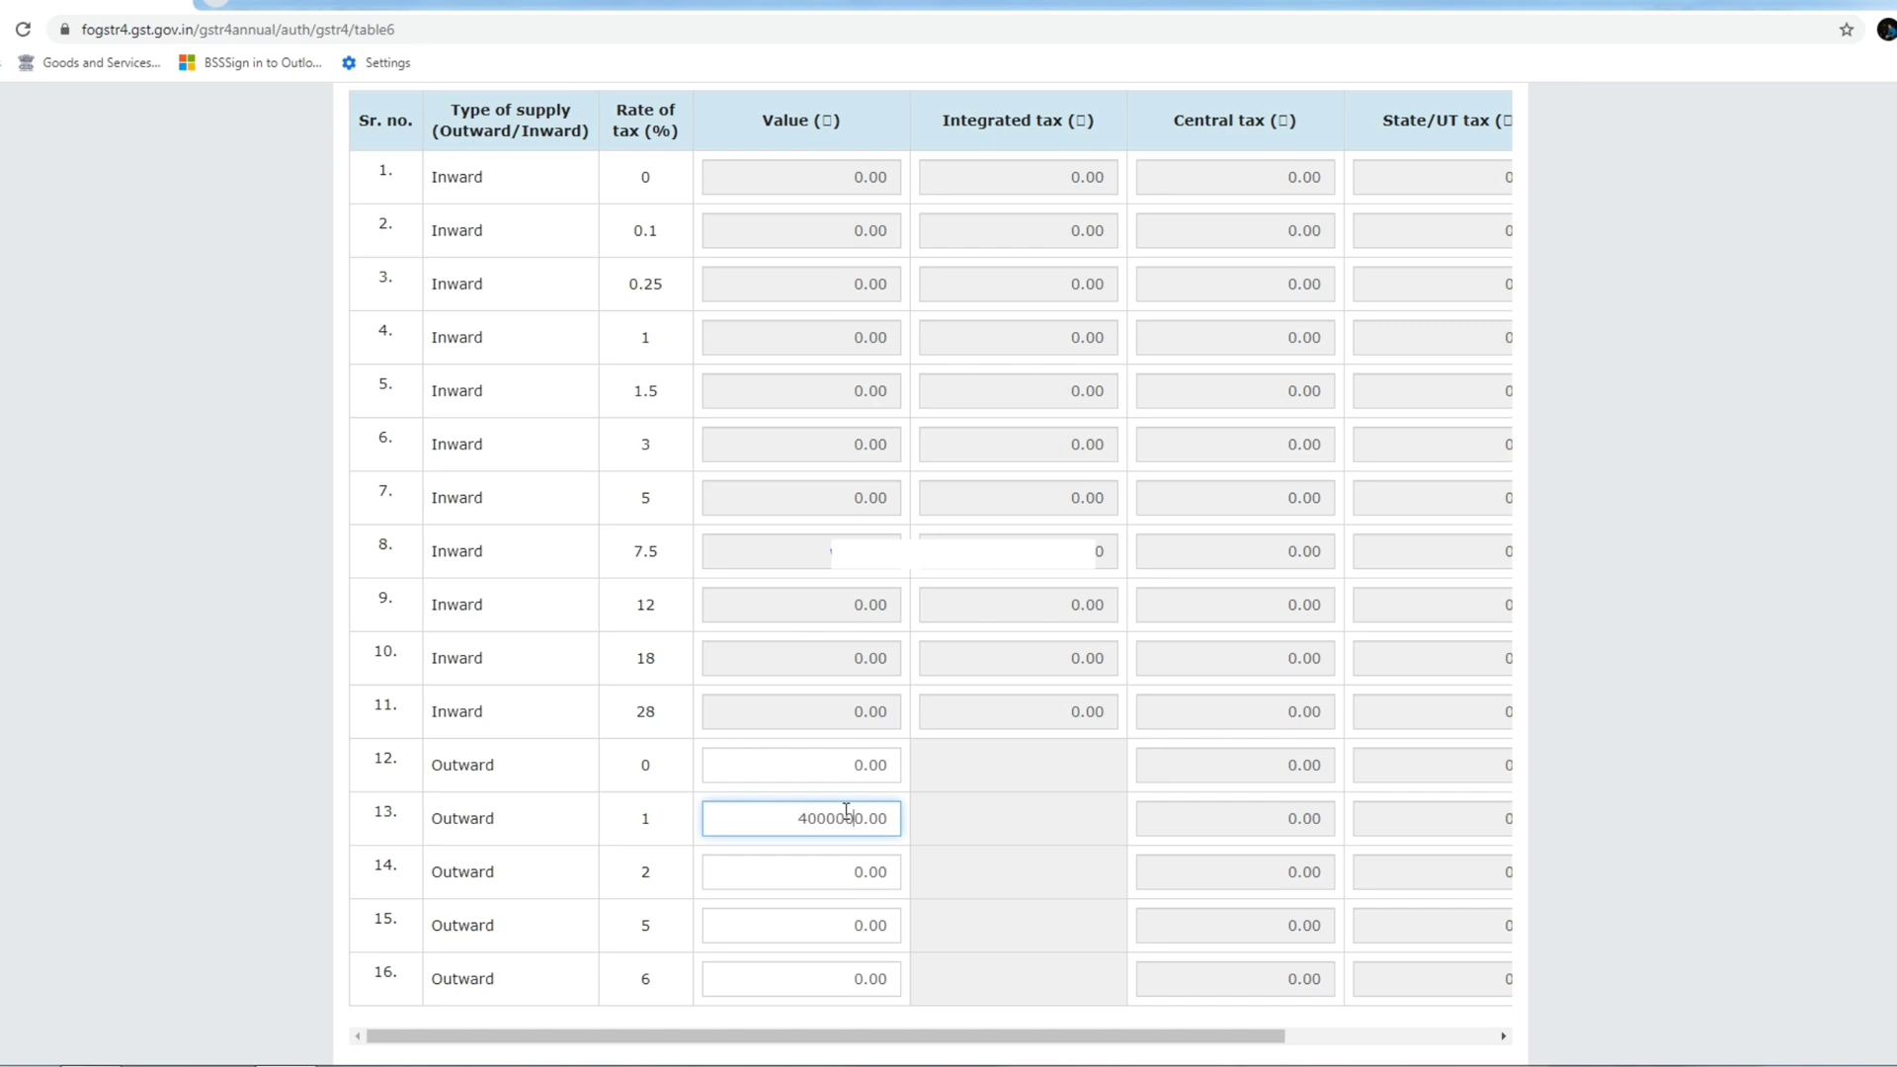
click(941, 815)
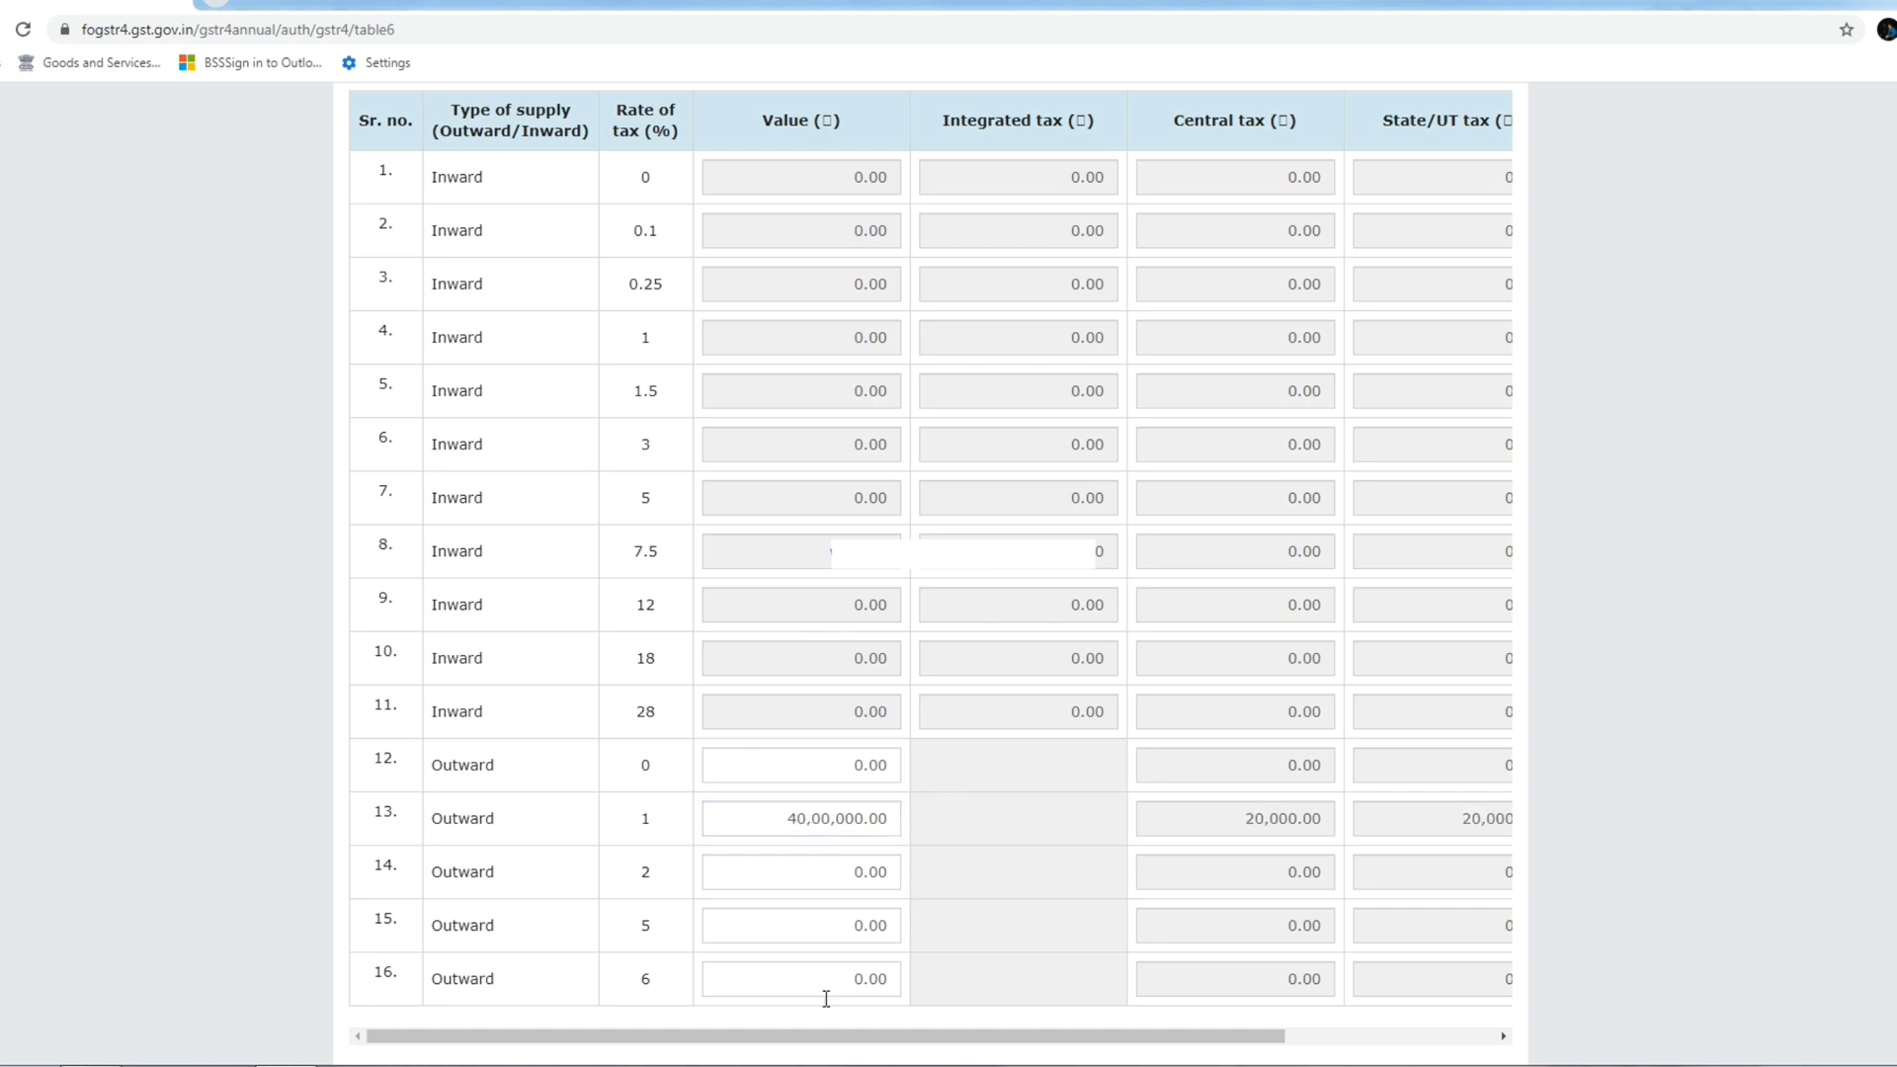
click(926, 841)
drag(434, 182, 550, 536)
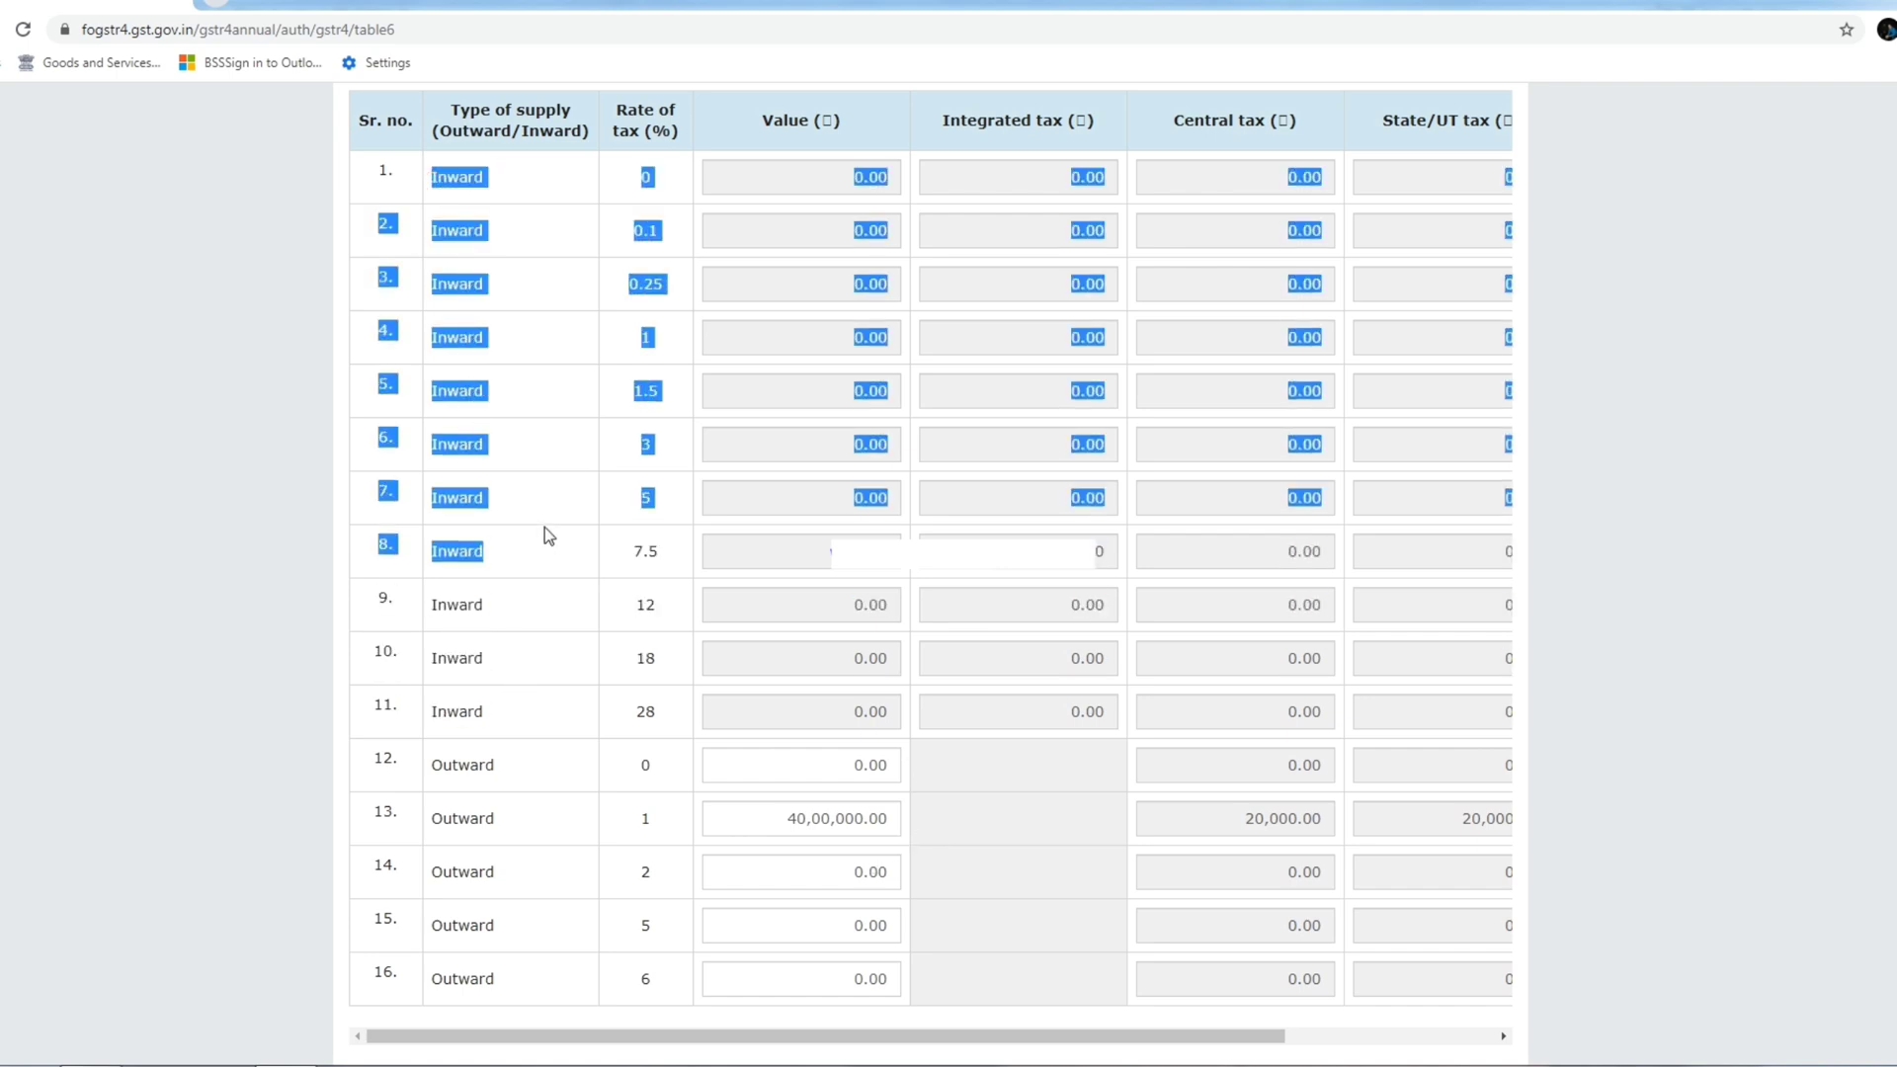
click(484, 528)
click(505, 463)
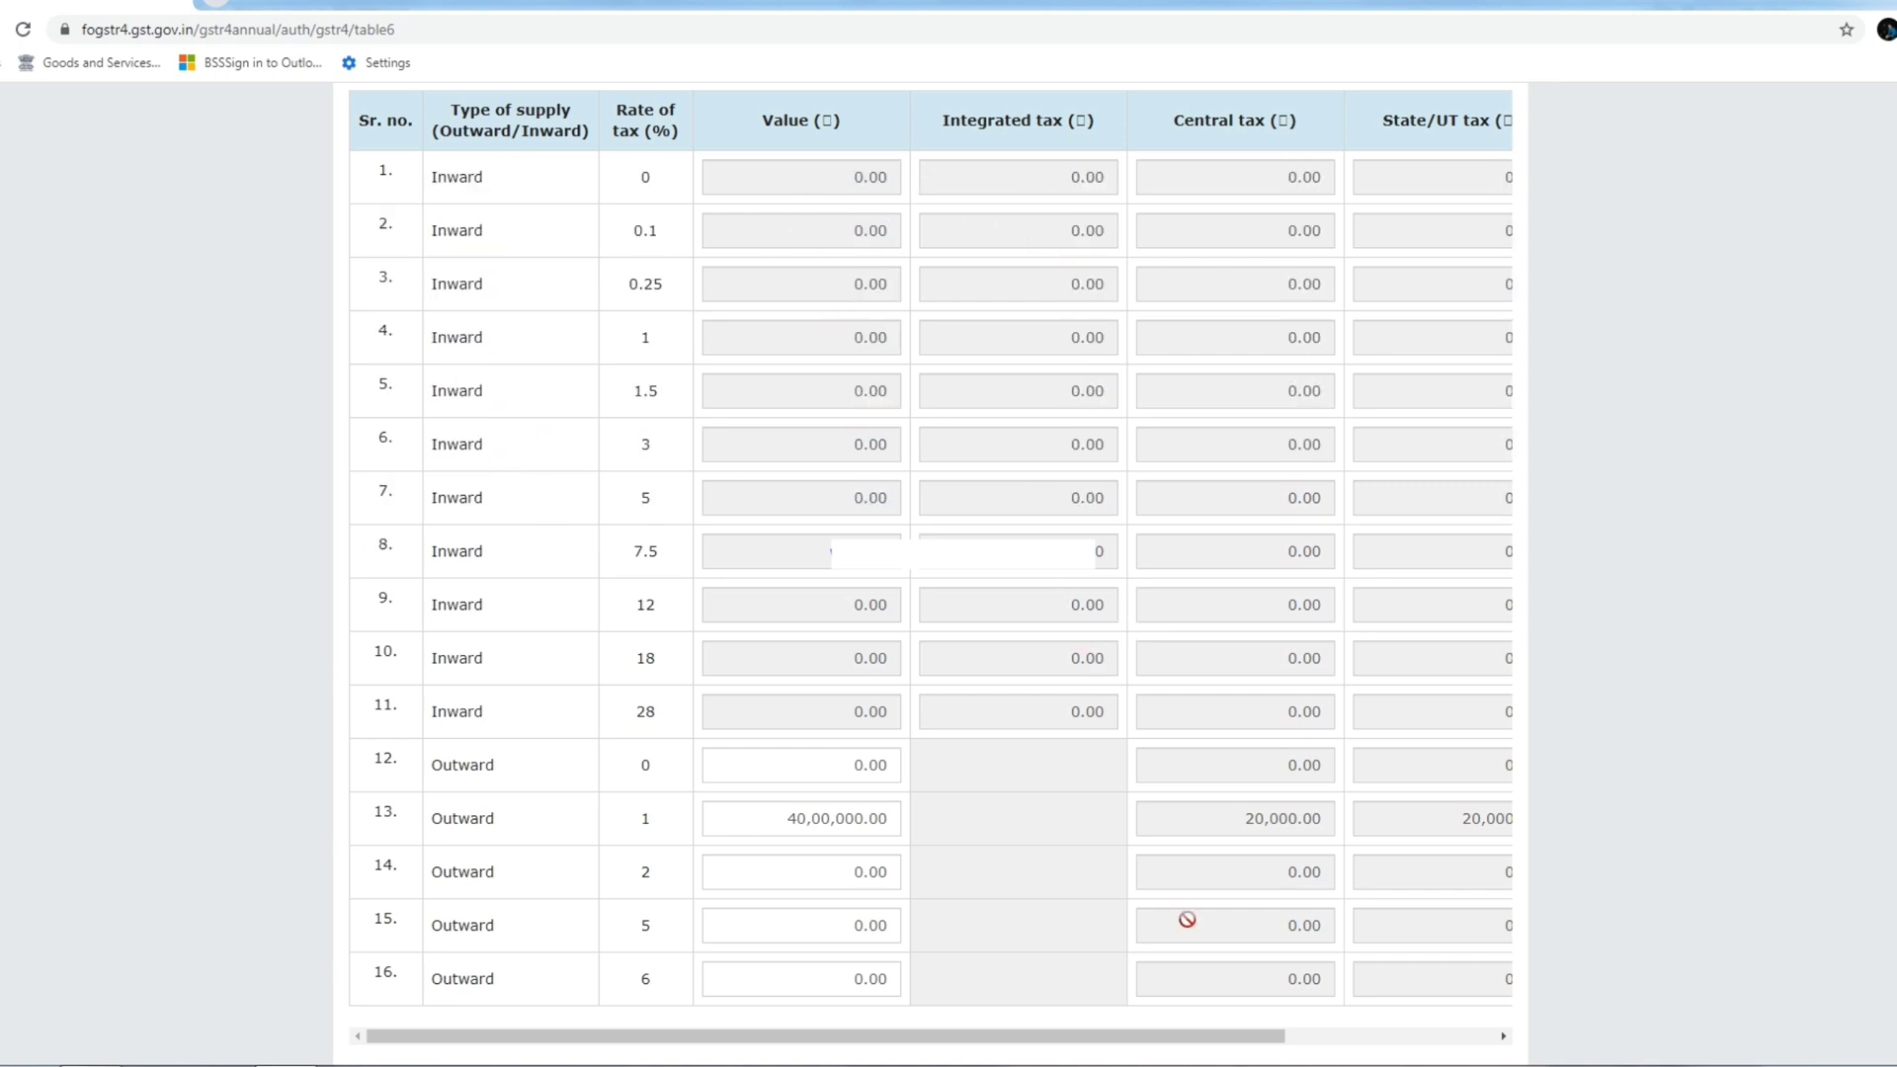
drag(1215, 1035, 1340, 1007)
scroll(1334, 593, up, 4)
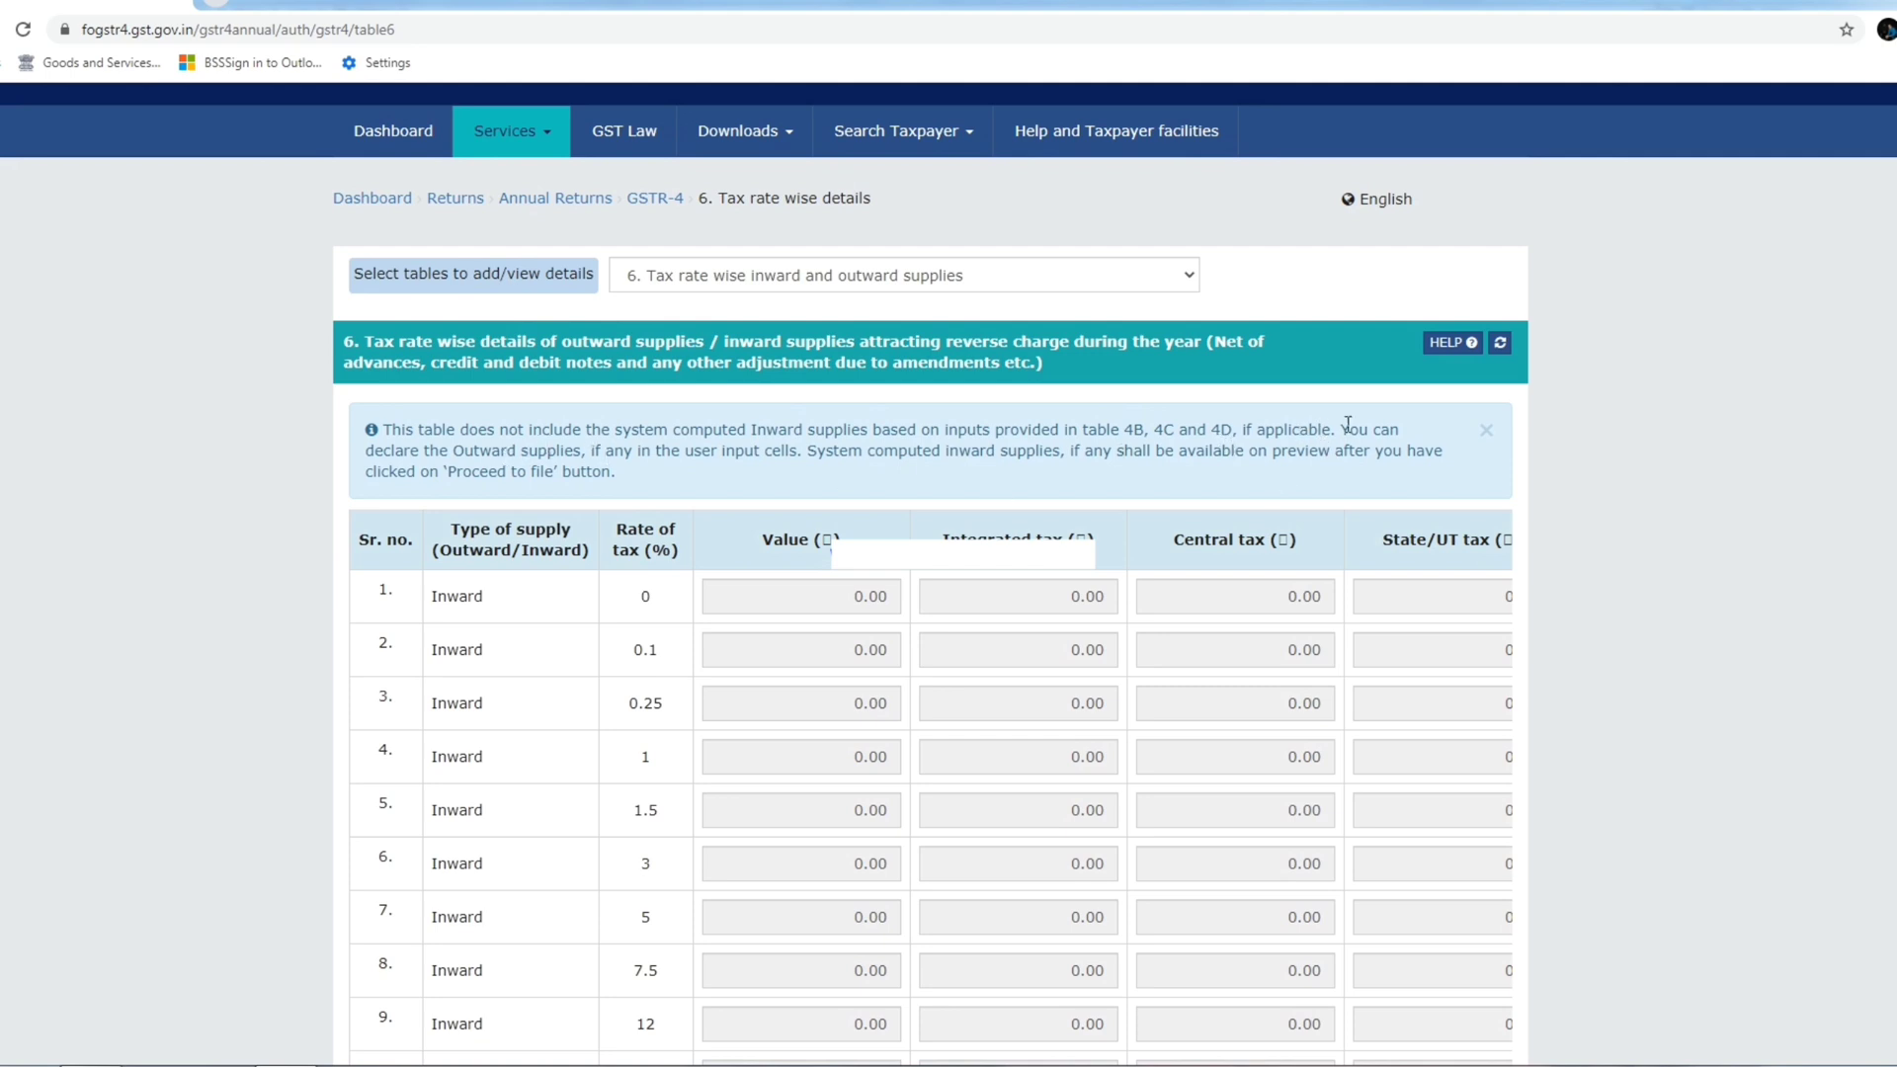
Read the table 6 notice about system computed inward supplies and declaring outward supplies.
drag(1342, 432, 584, 451)
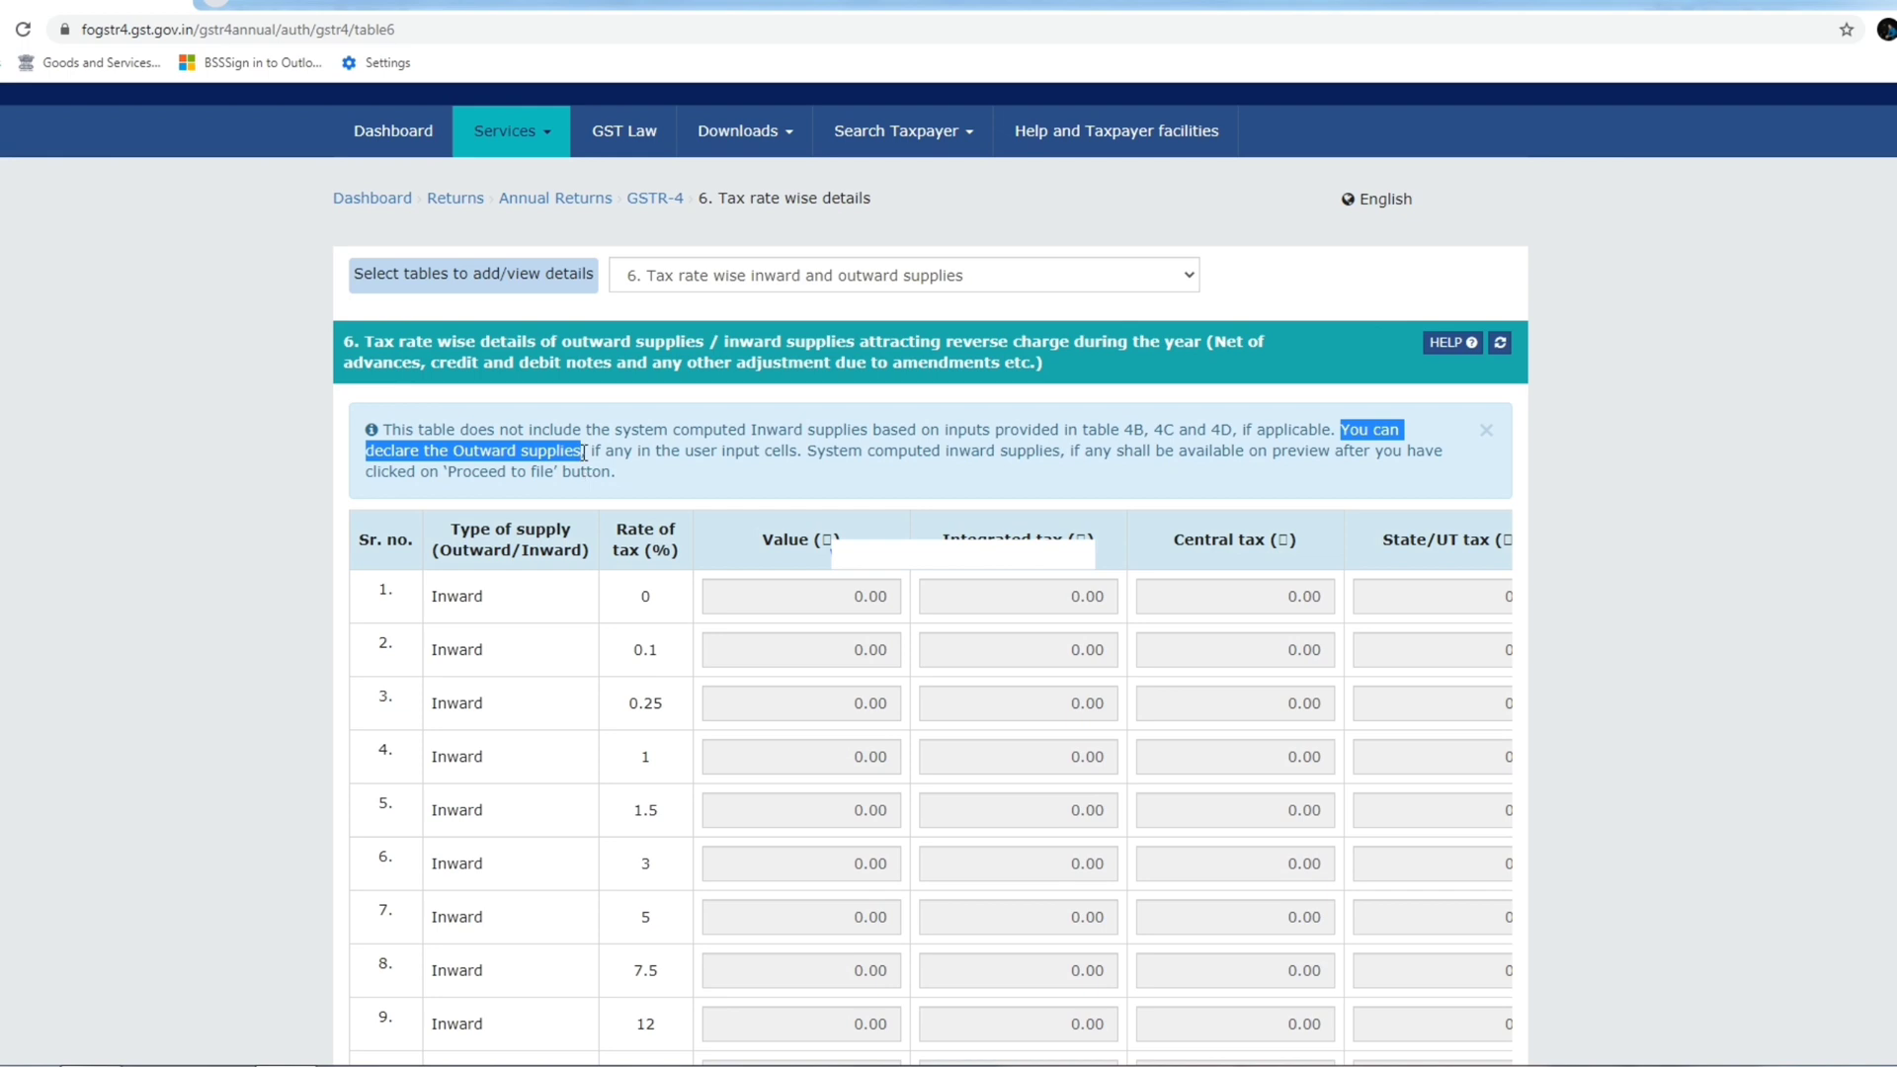
click(607, 457)
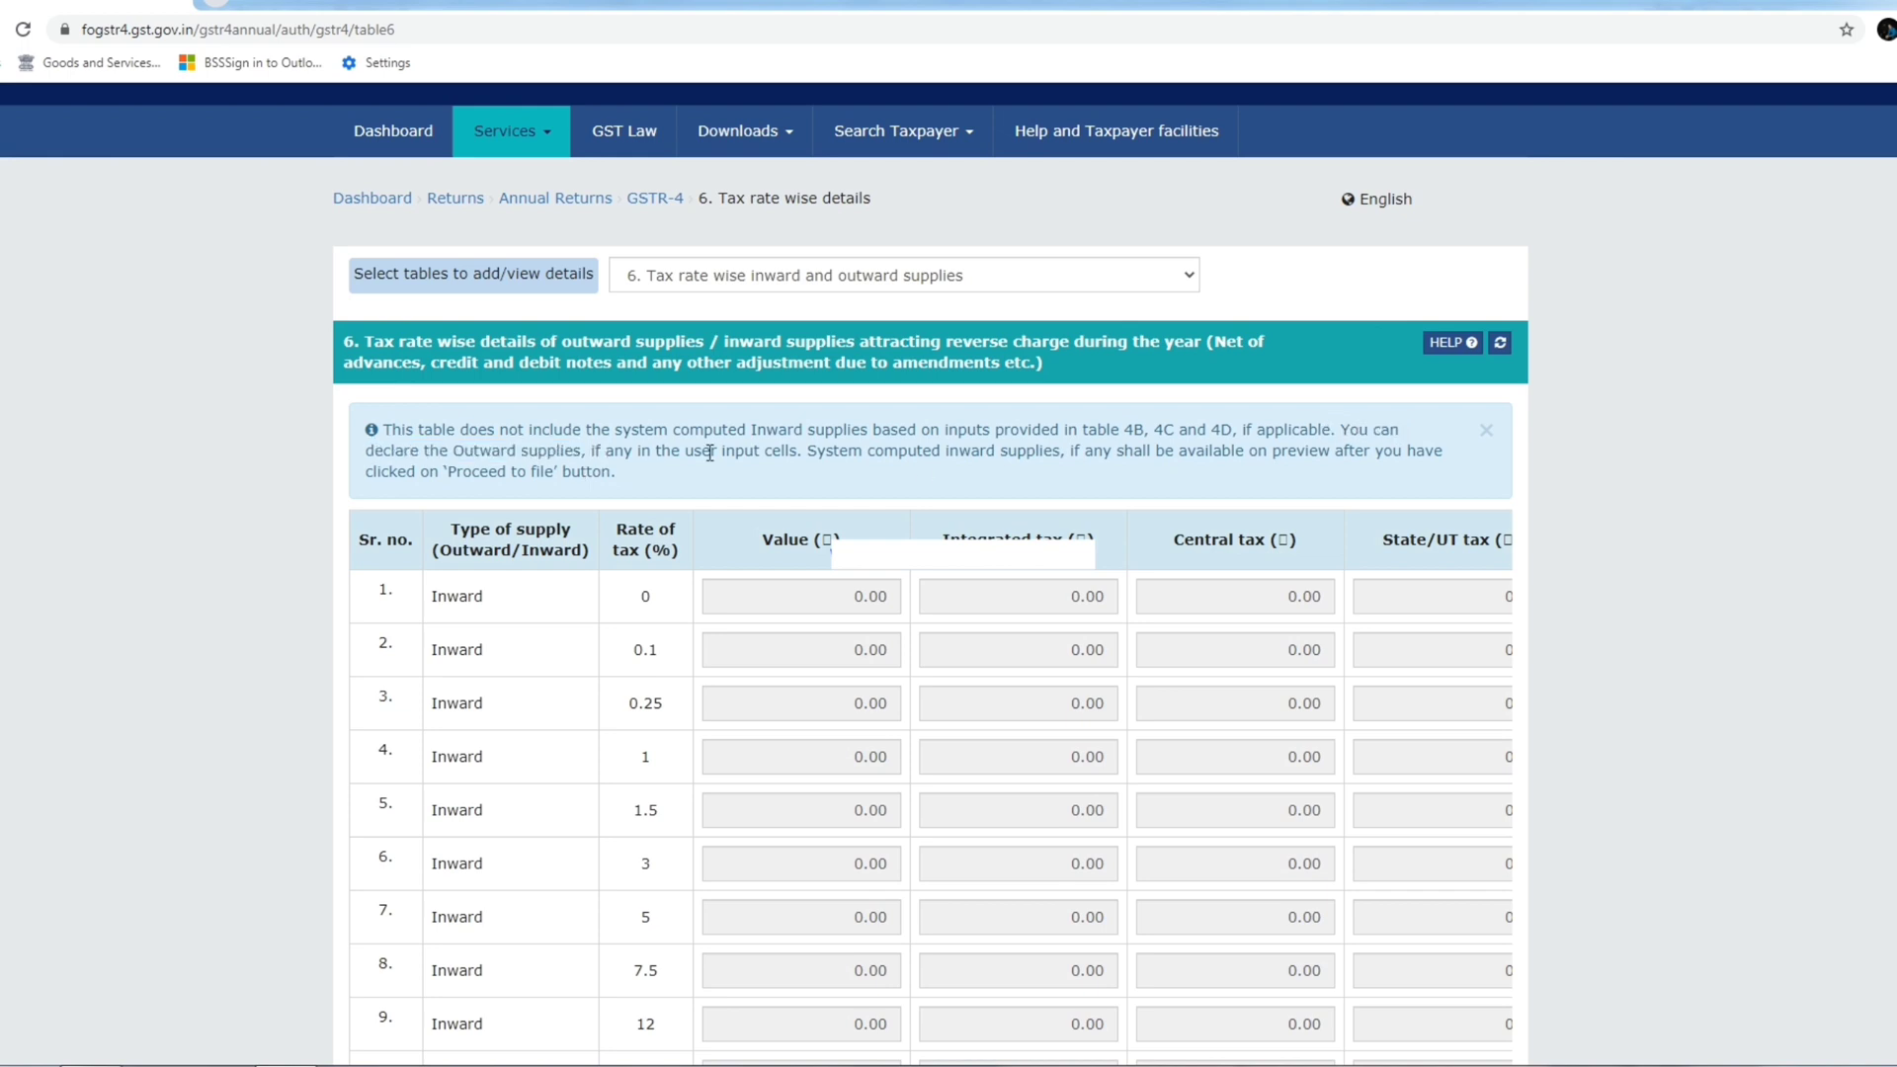
drag(810, 450, 1364, 481)
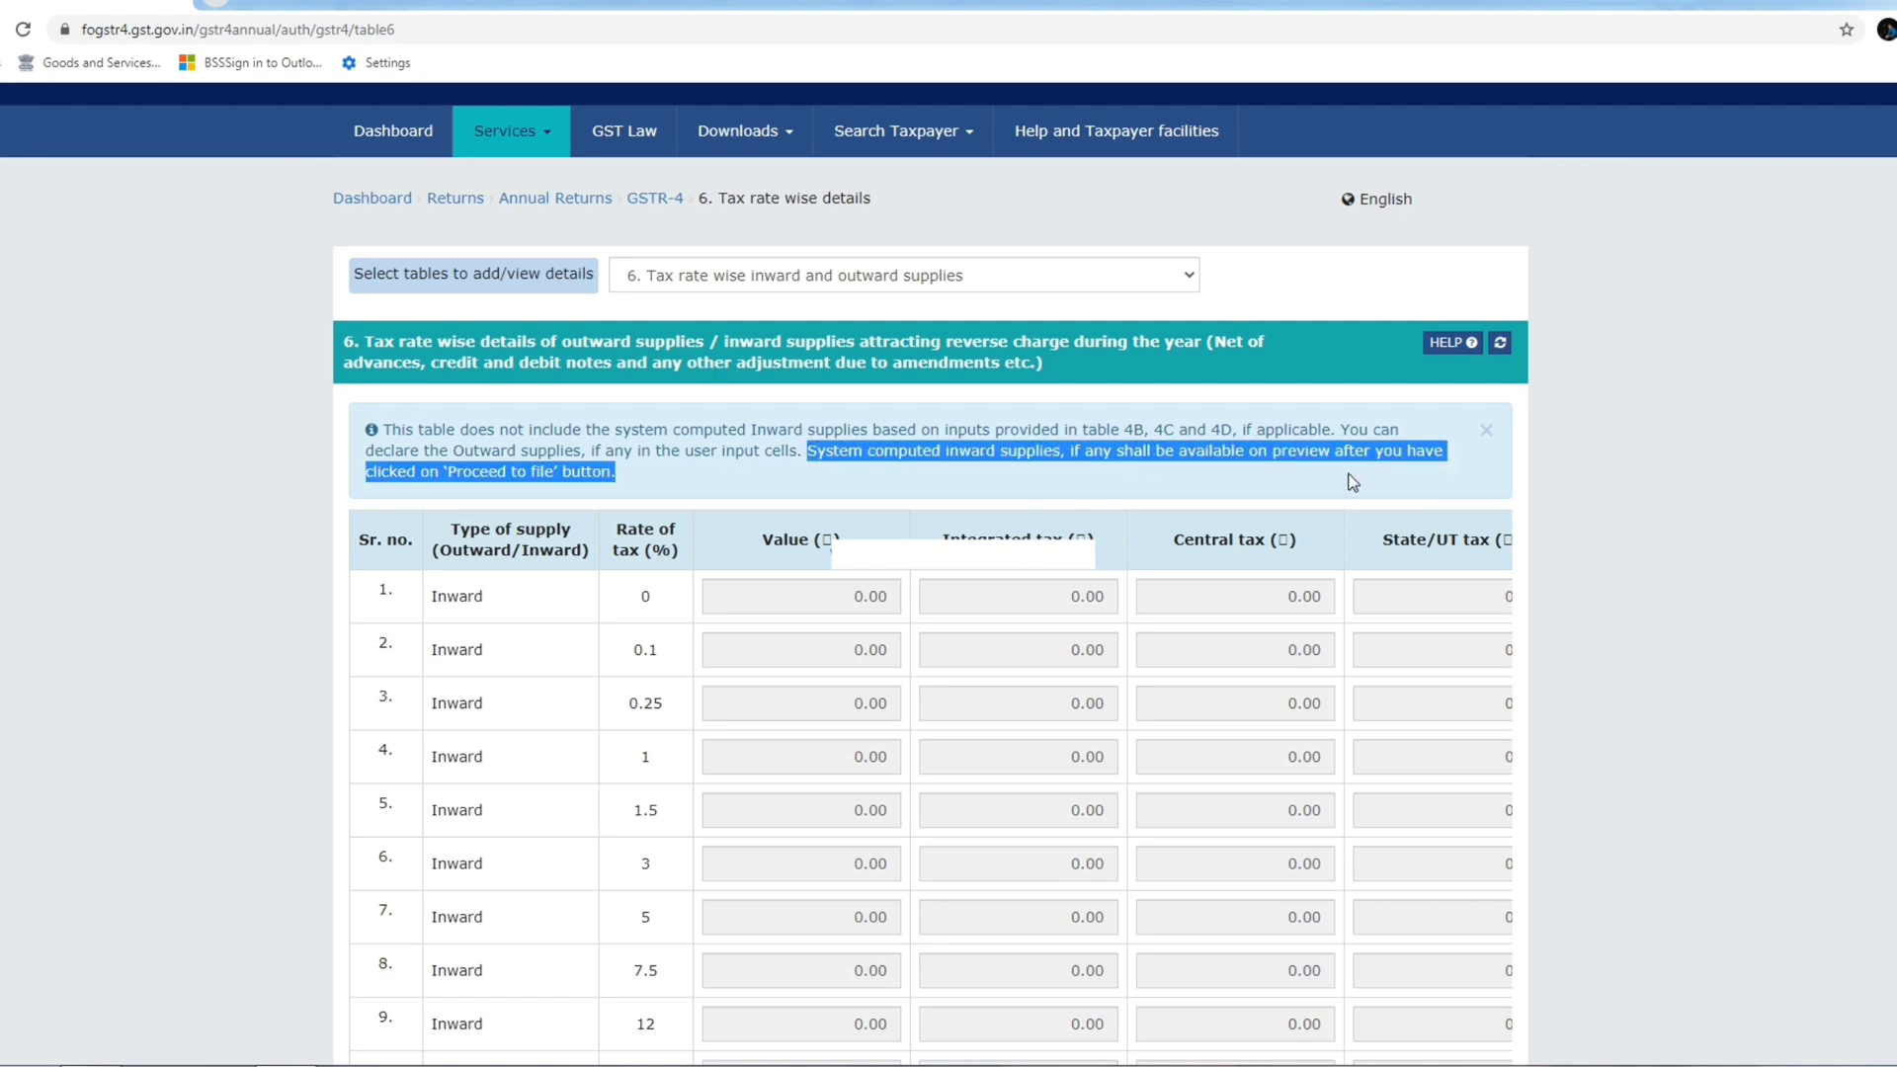
click(1330, 446)
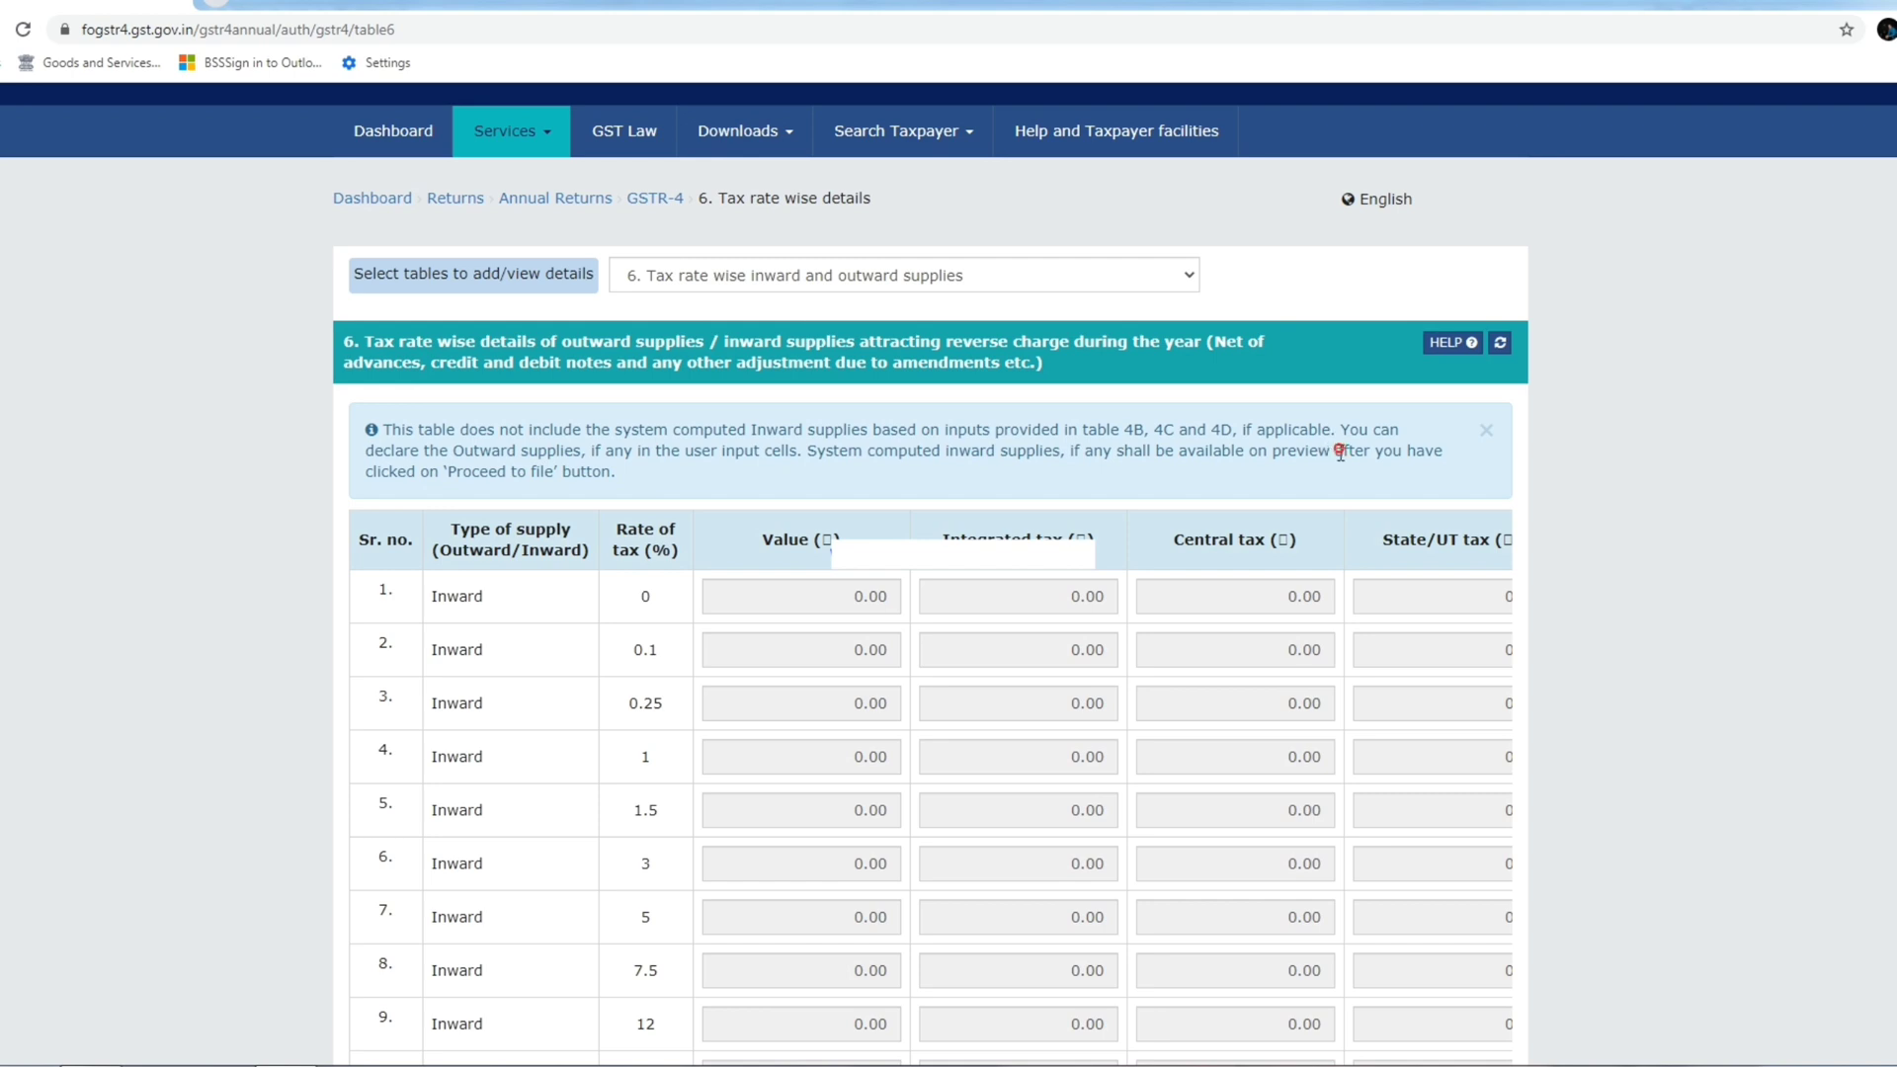
drag(1335, 451, 632, 485)
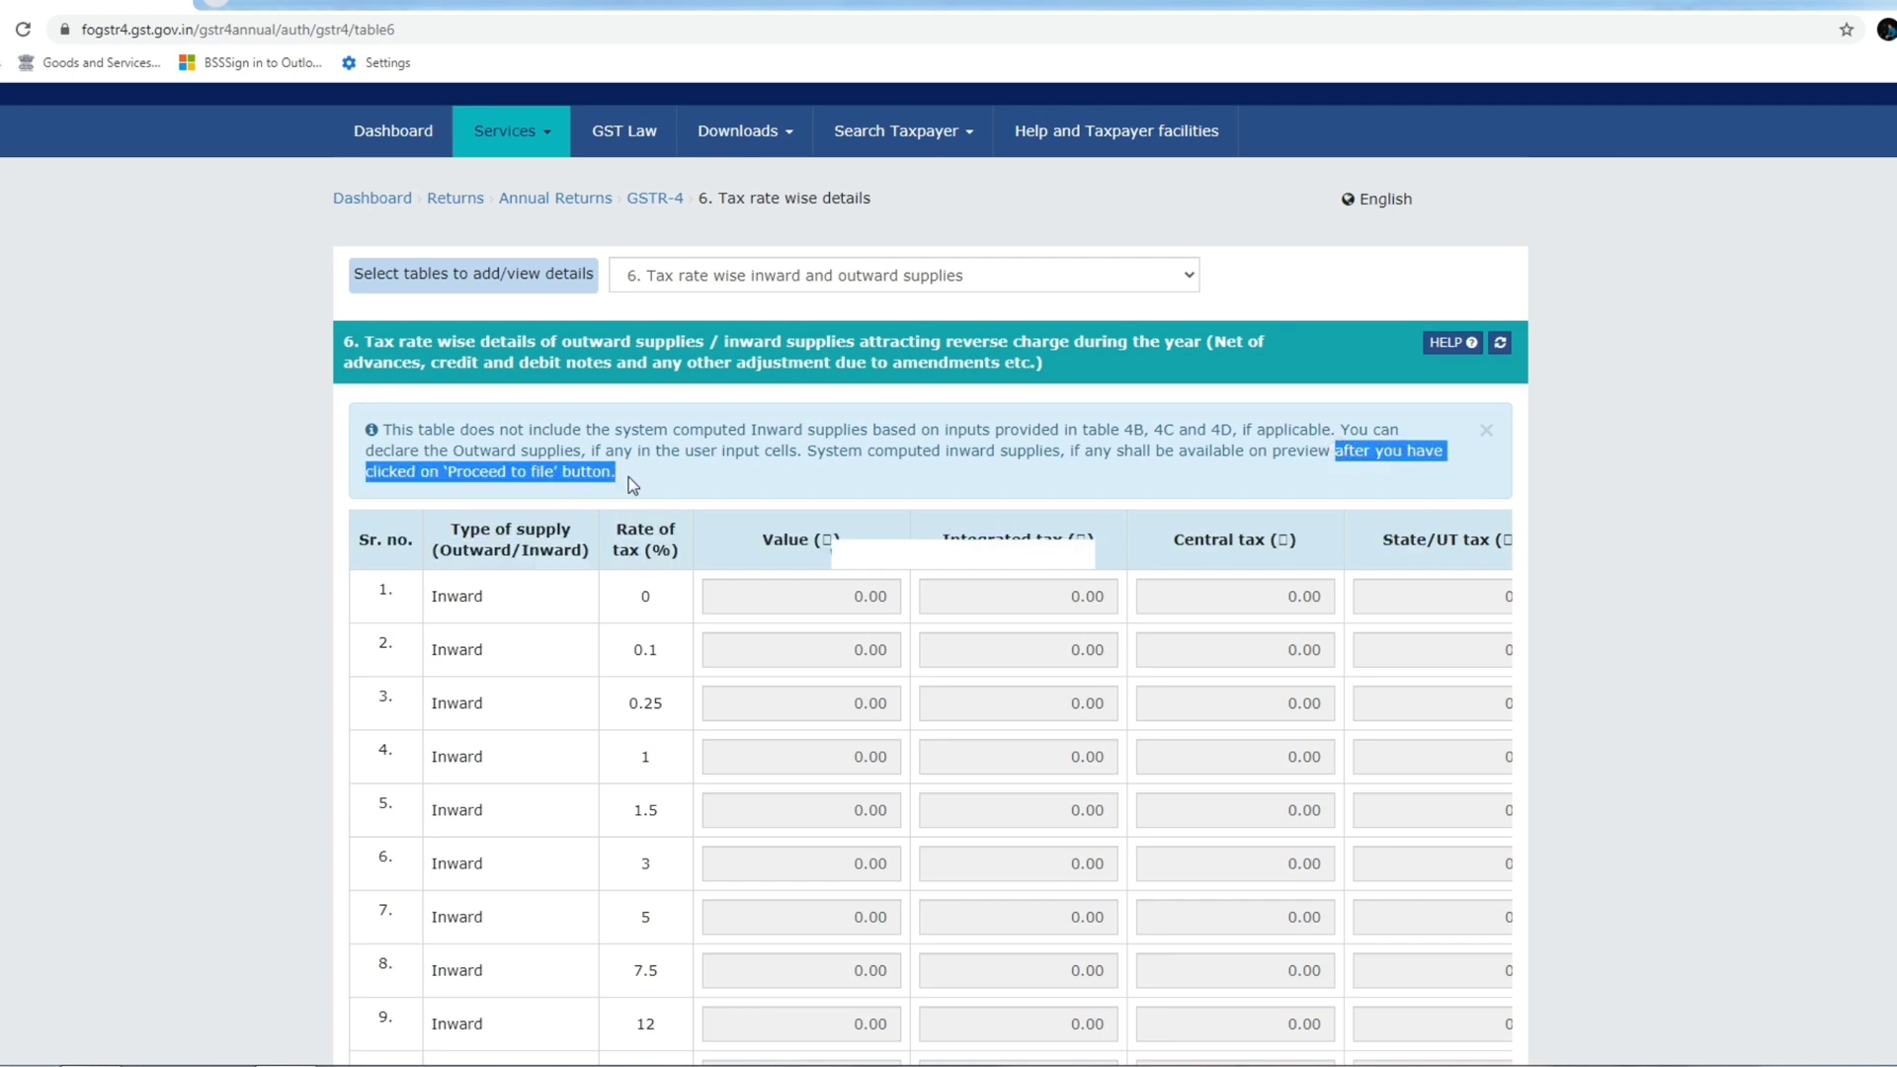
click(632, 485)
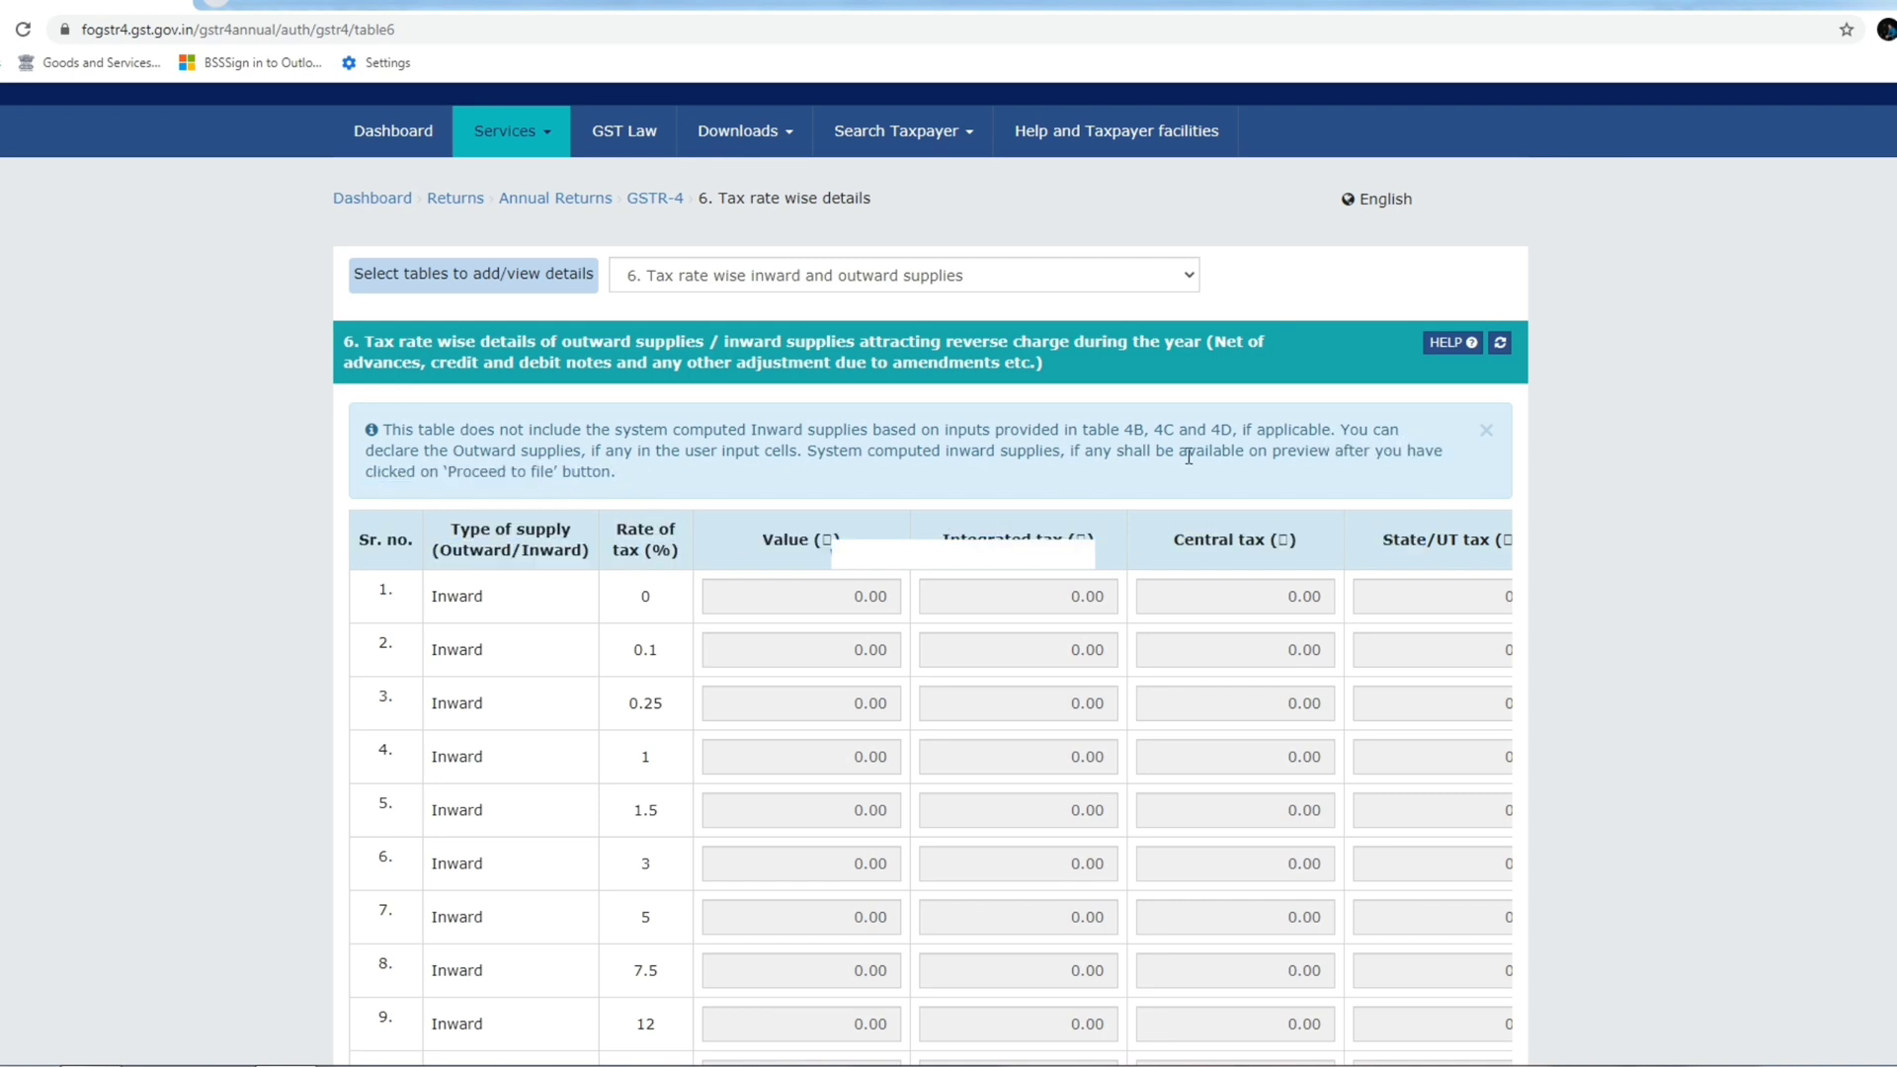
drag(1381, 453, 1426, 464)
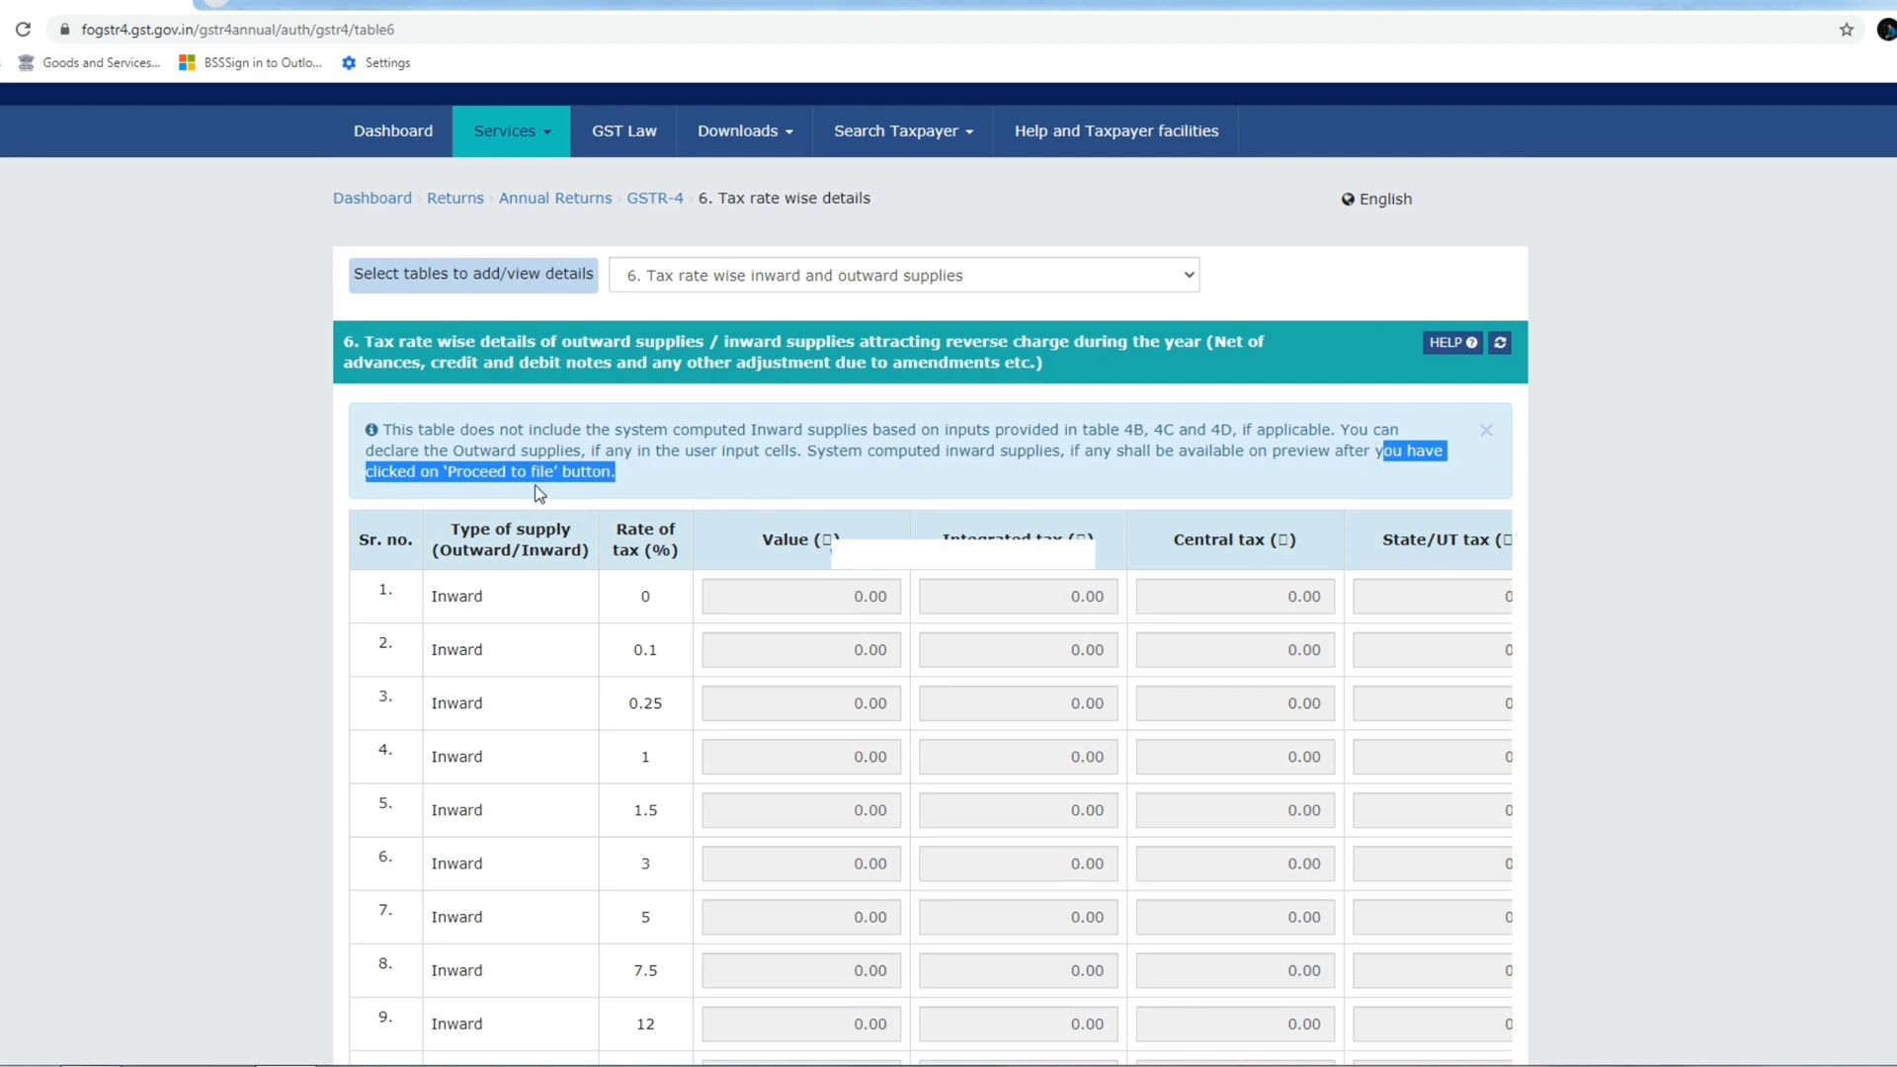
click(725, 485)
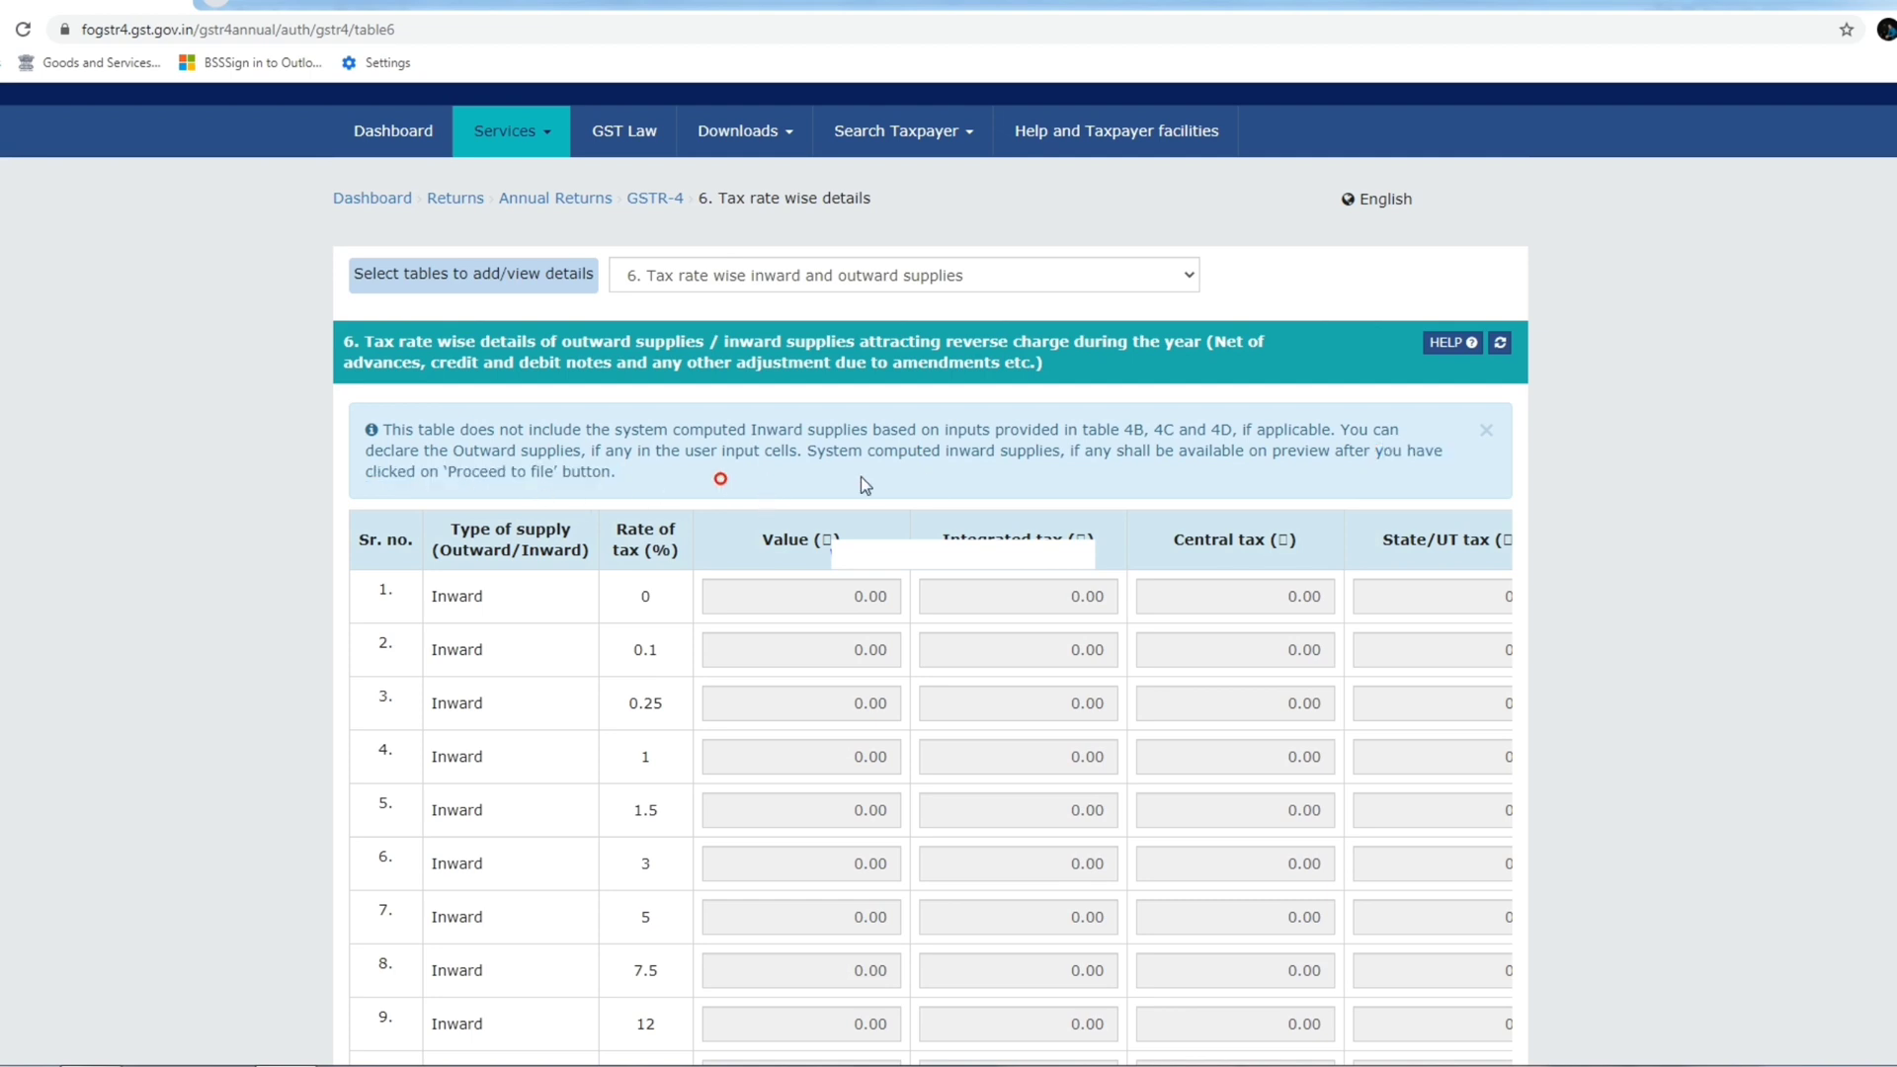
double_click(908, 456)
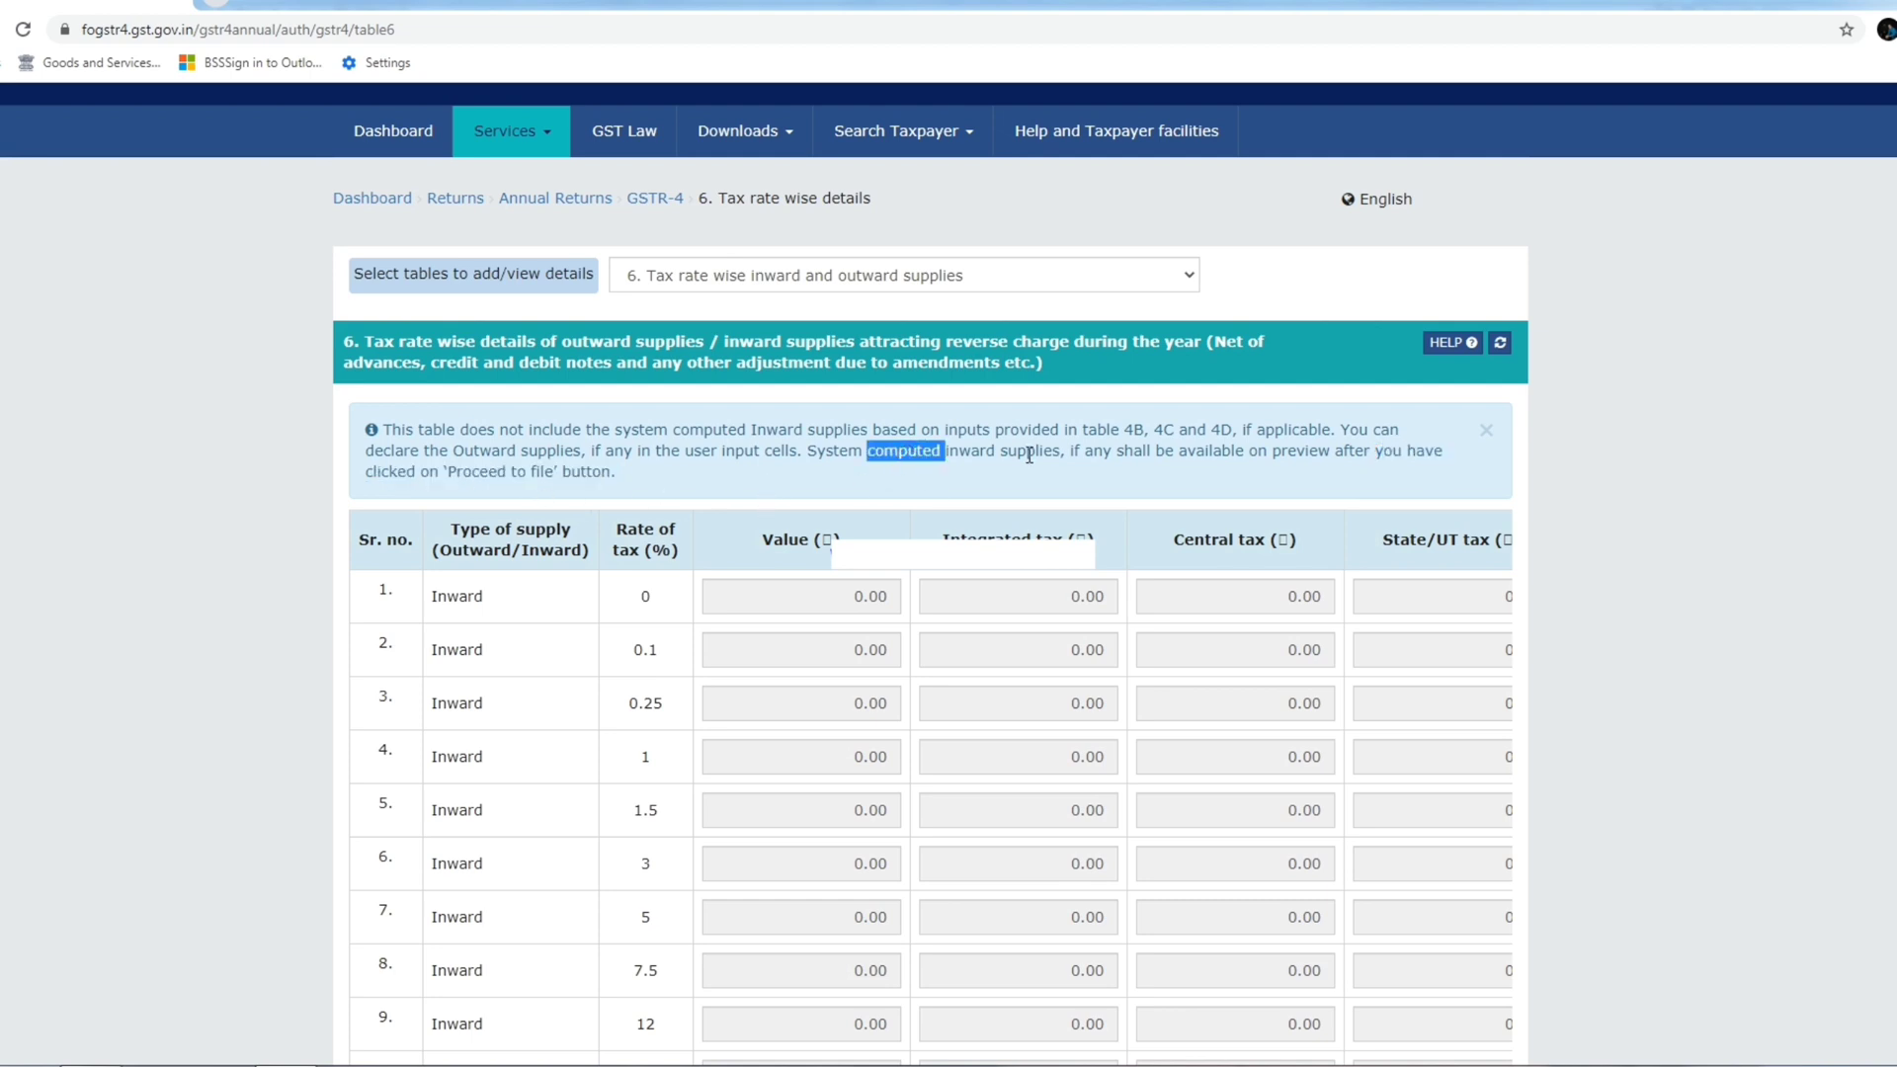
double_click(978, 452)
double_click(1029, 453)
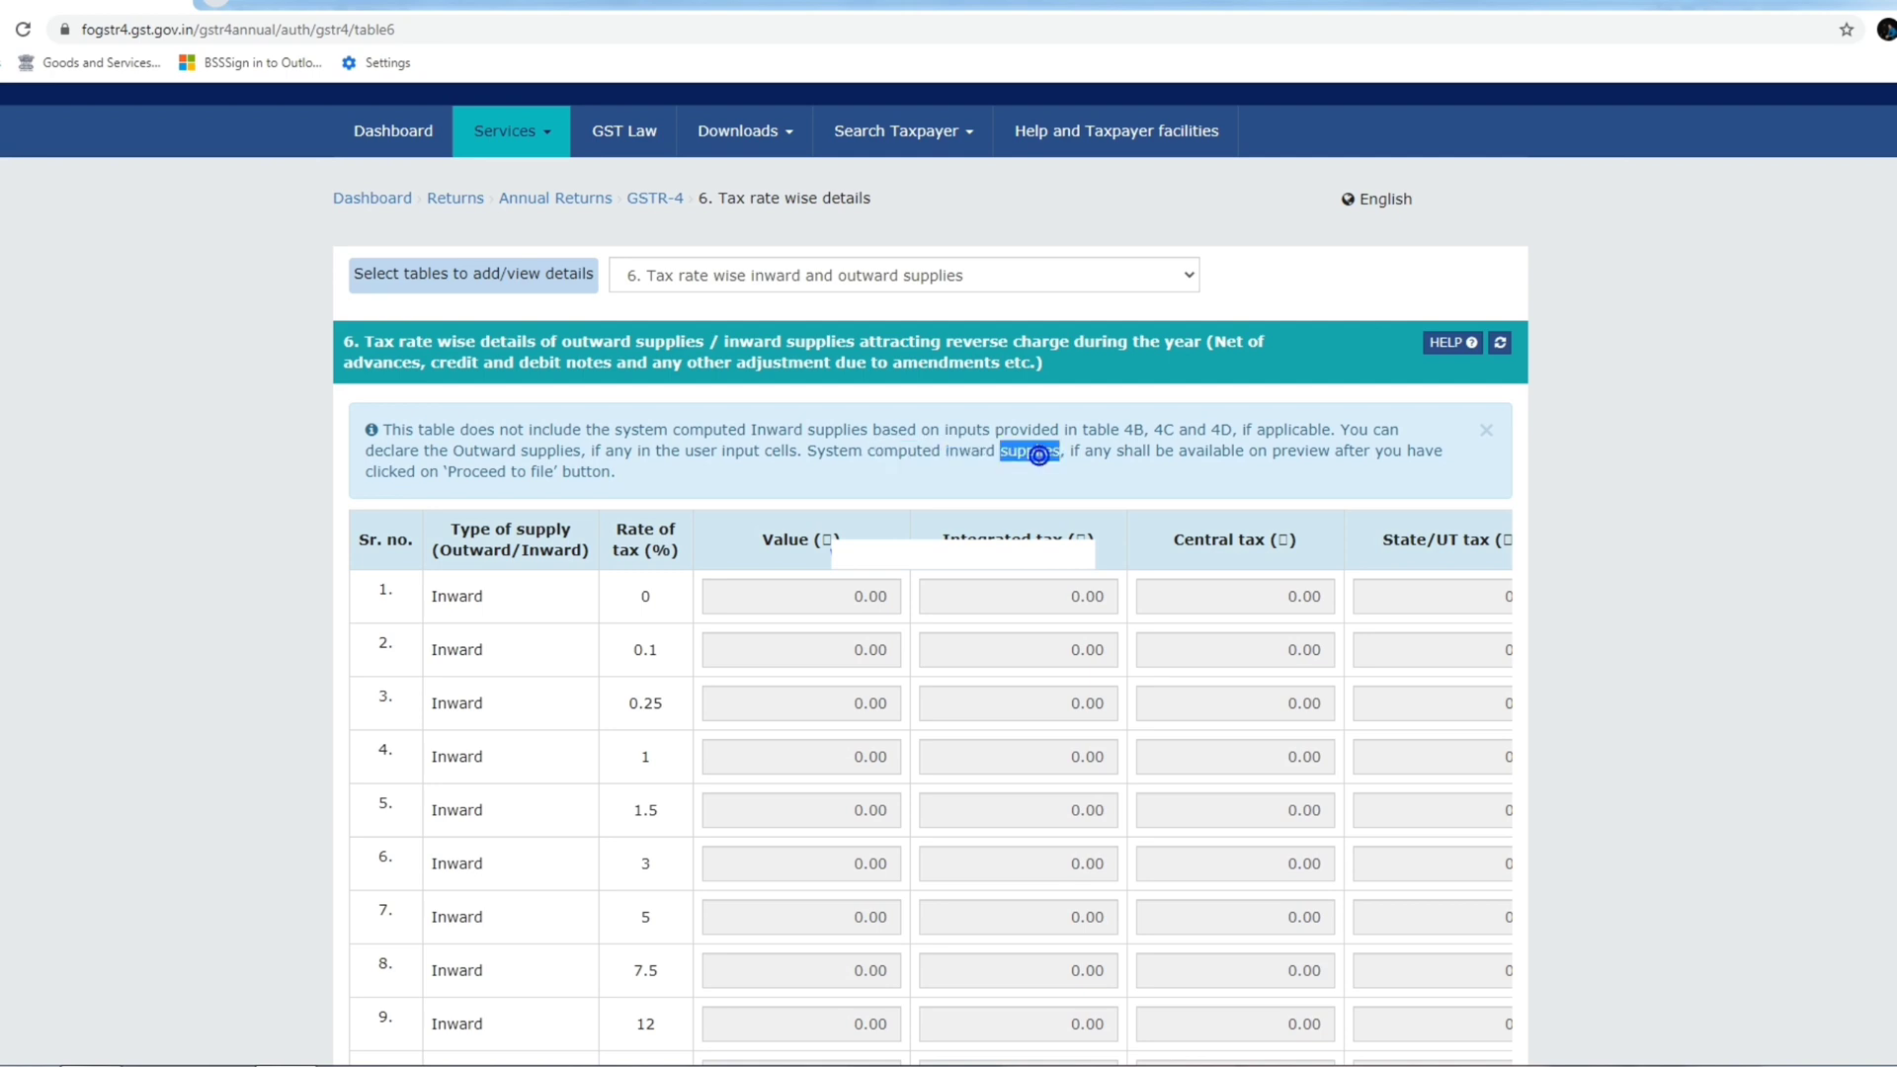
click(935, 468)
drag(802, 451, 1053, 446)
click(1054, 470)
Save table 6 with only the 1% outward entry filled in.
scroll(767, 584, down, 7)
scroll(767, 647, down, 1)
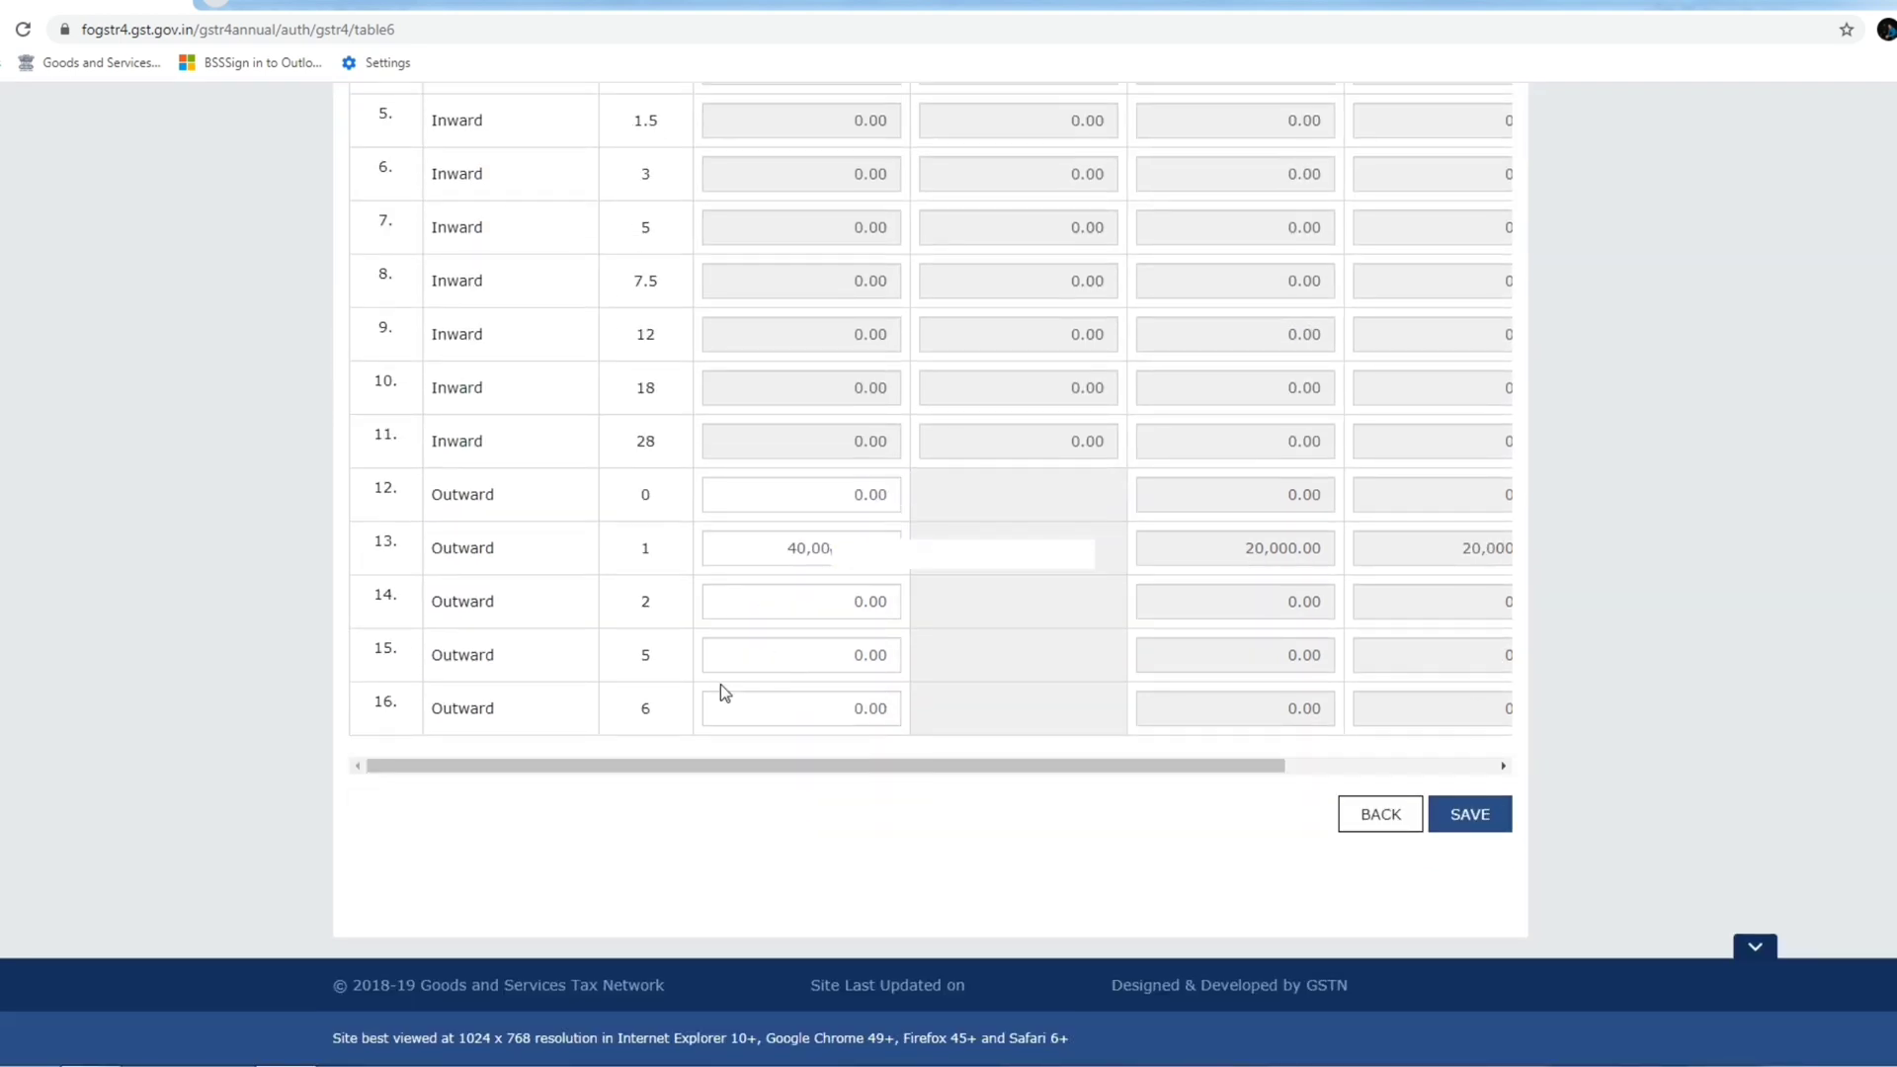
click(1487, 828)
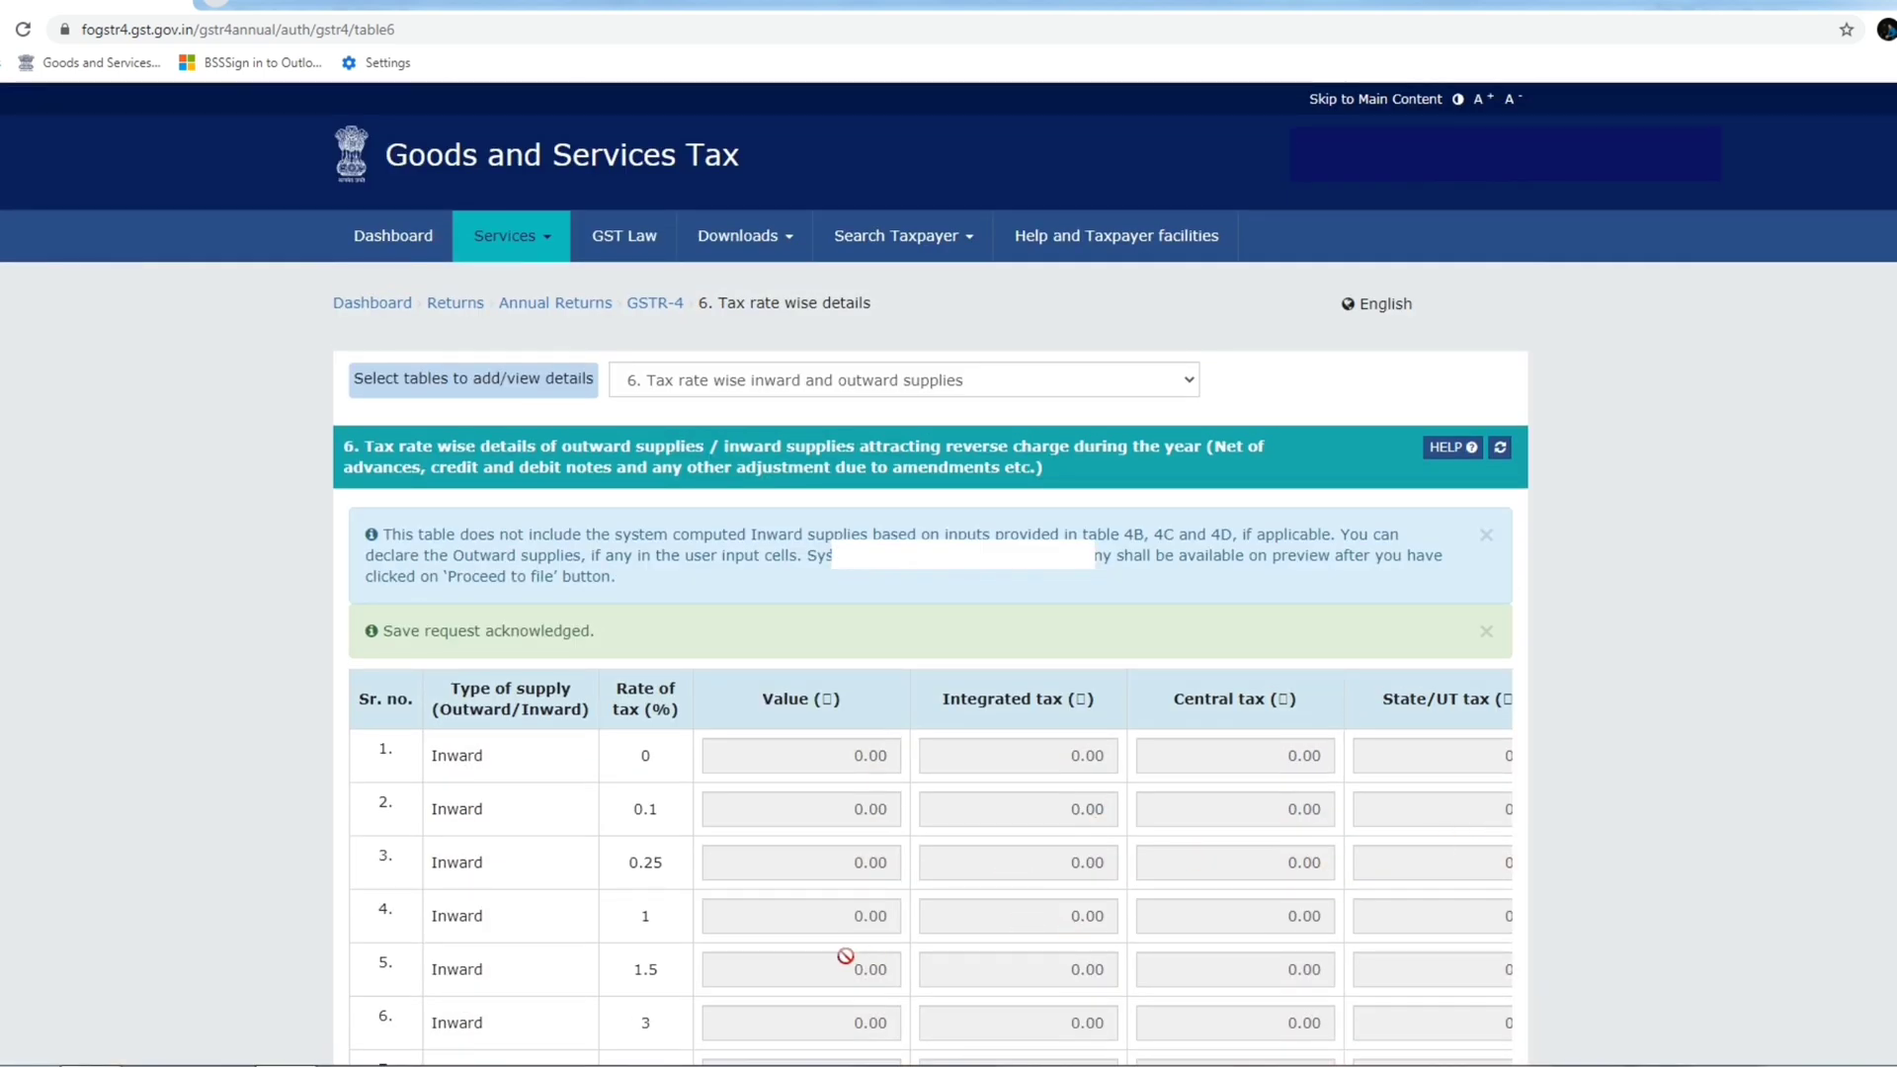
Return to the GSTR-4 overview and switch to table 6, showing outward supplies of 33,93,844.00.
click(647, 306)
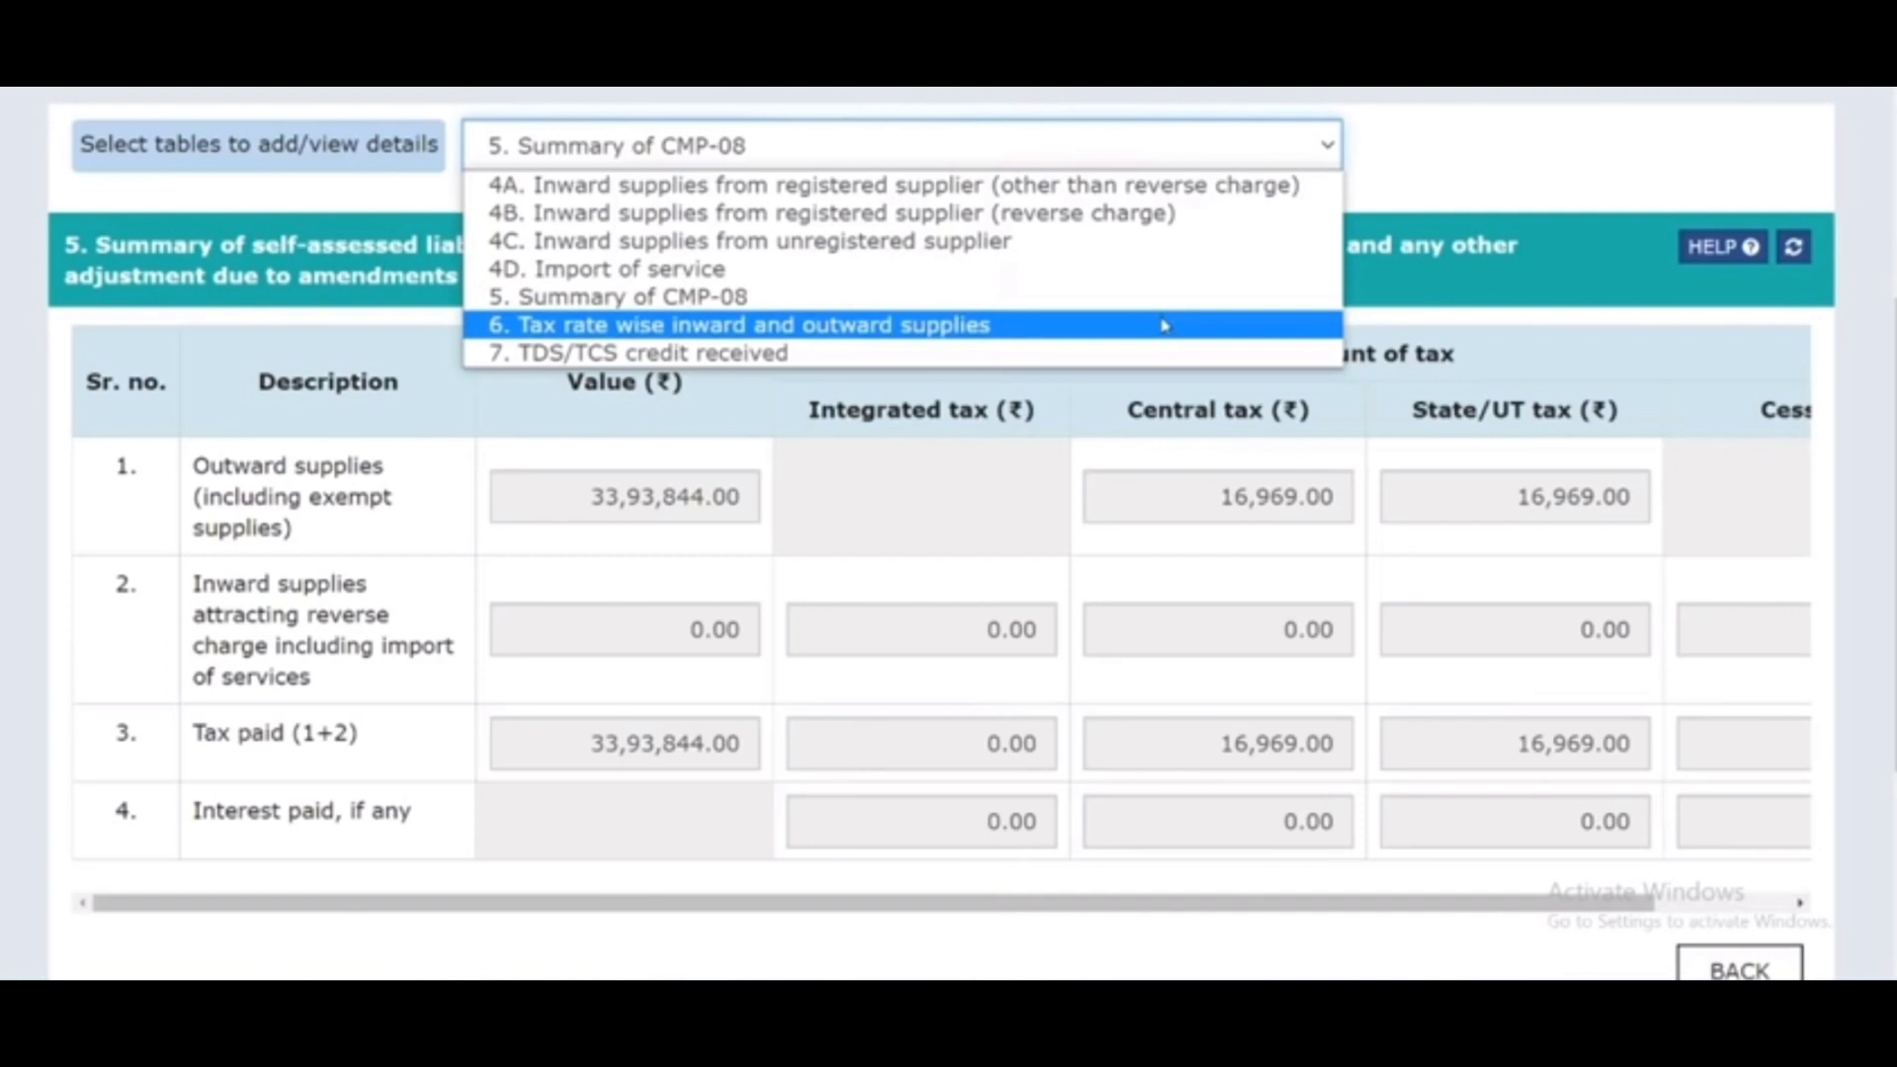
click(1164, 325)
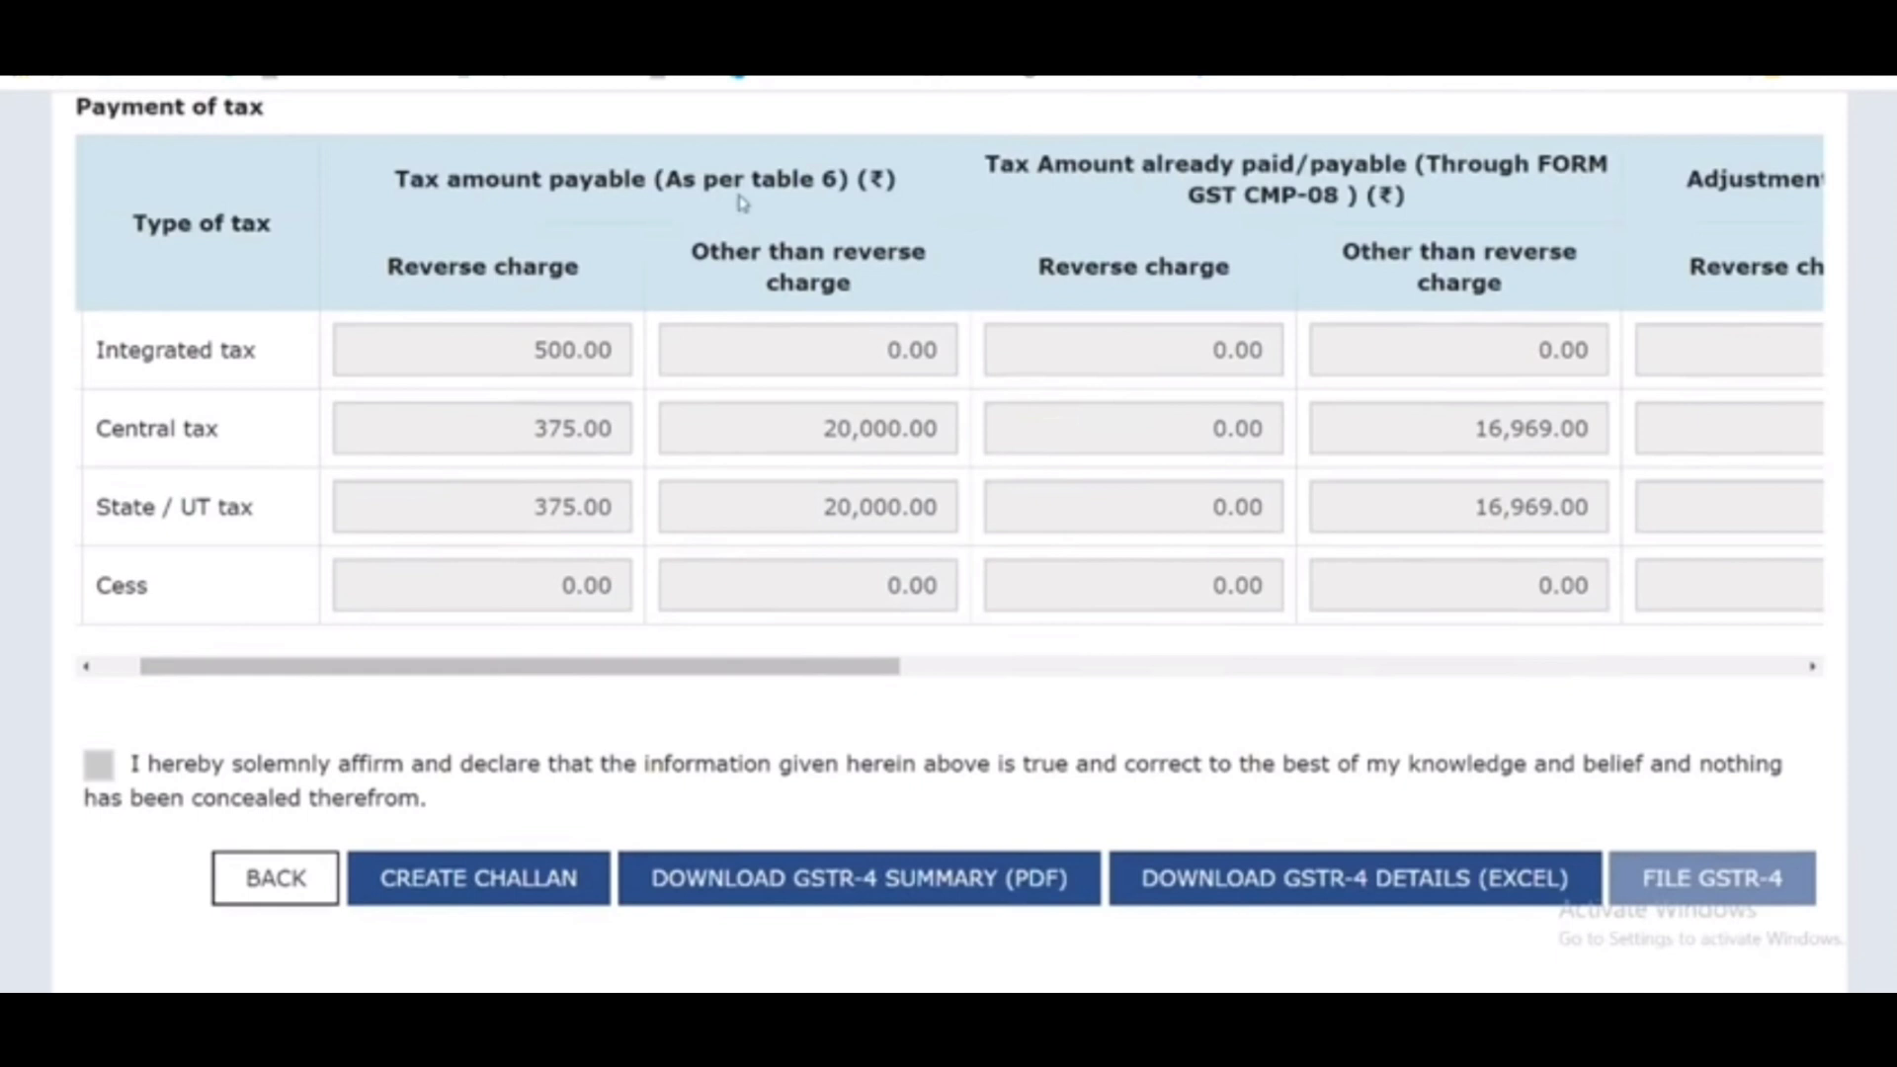
Scroll the payment summary to show additional cash of 500.00 integrated and 3,406.00 central and state tax.
scroll(1773, 427, right, 10)
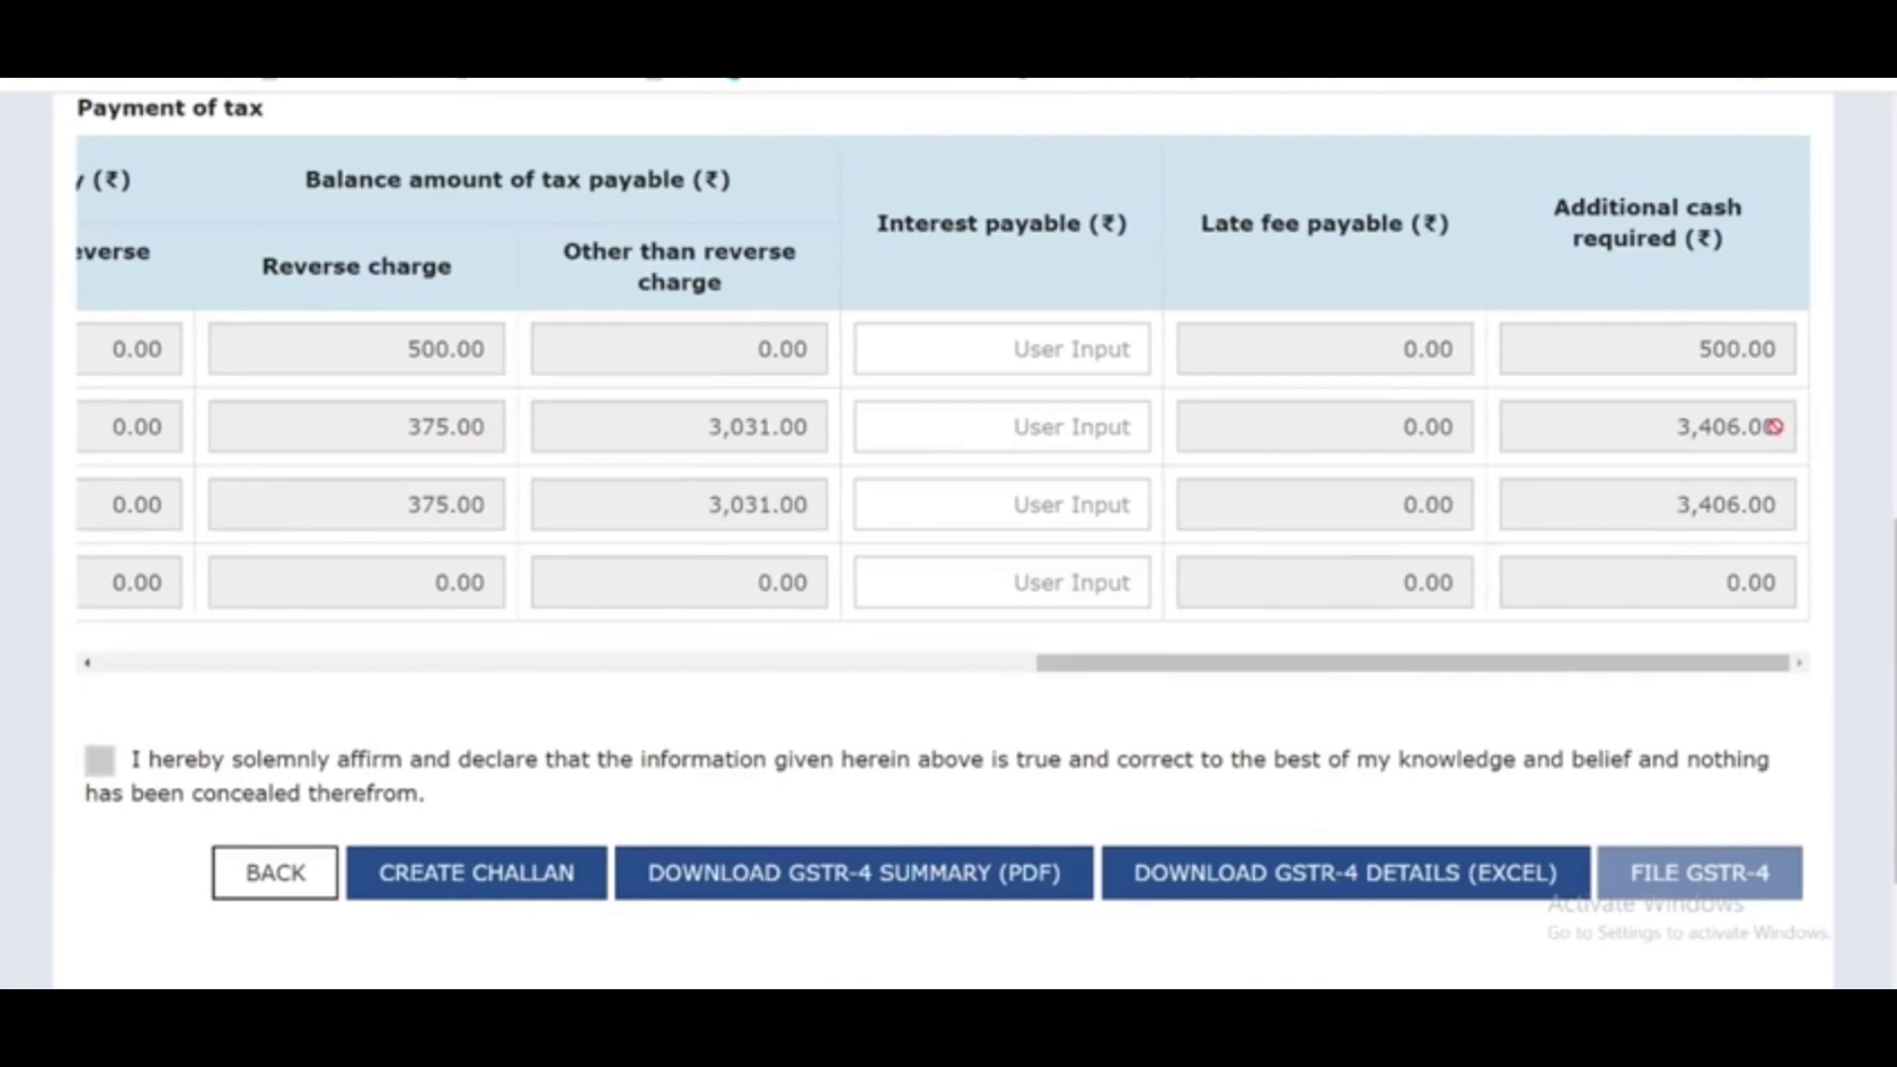
scroll(500, 670, down, 2)
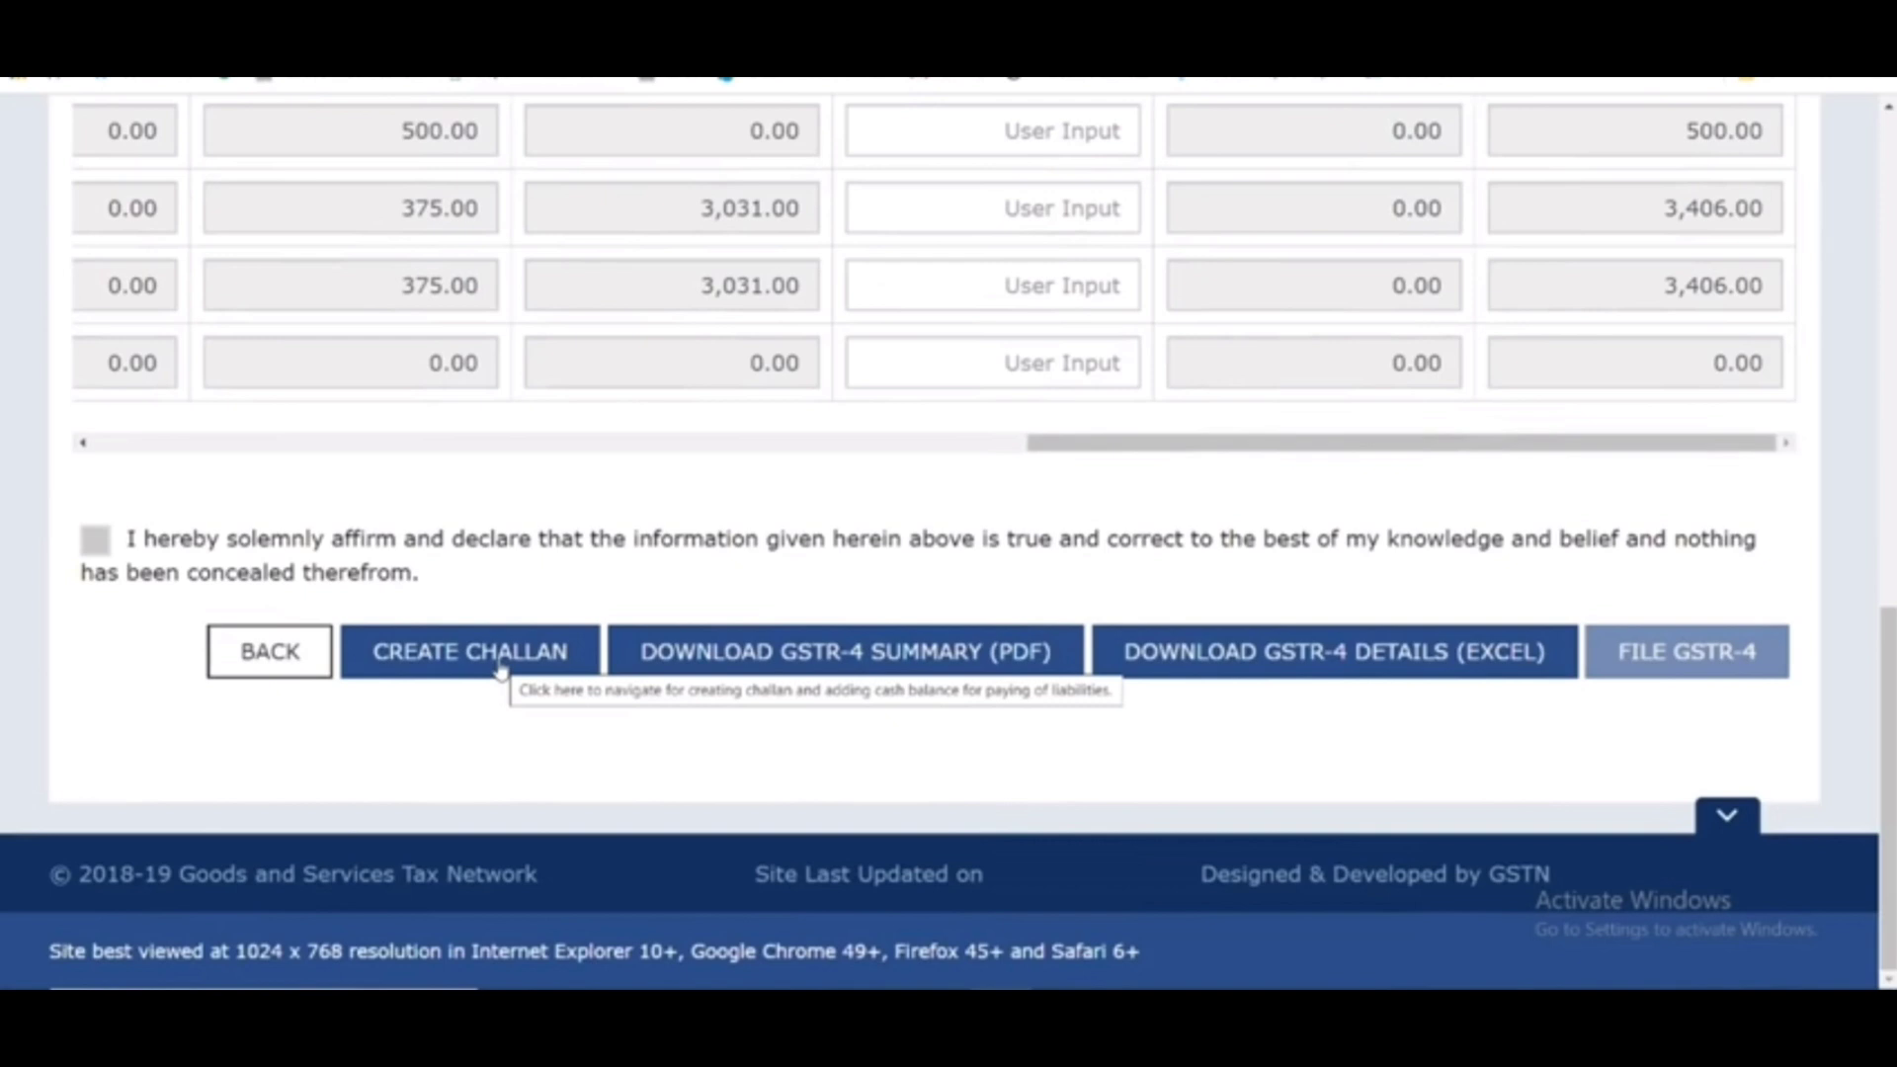